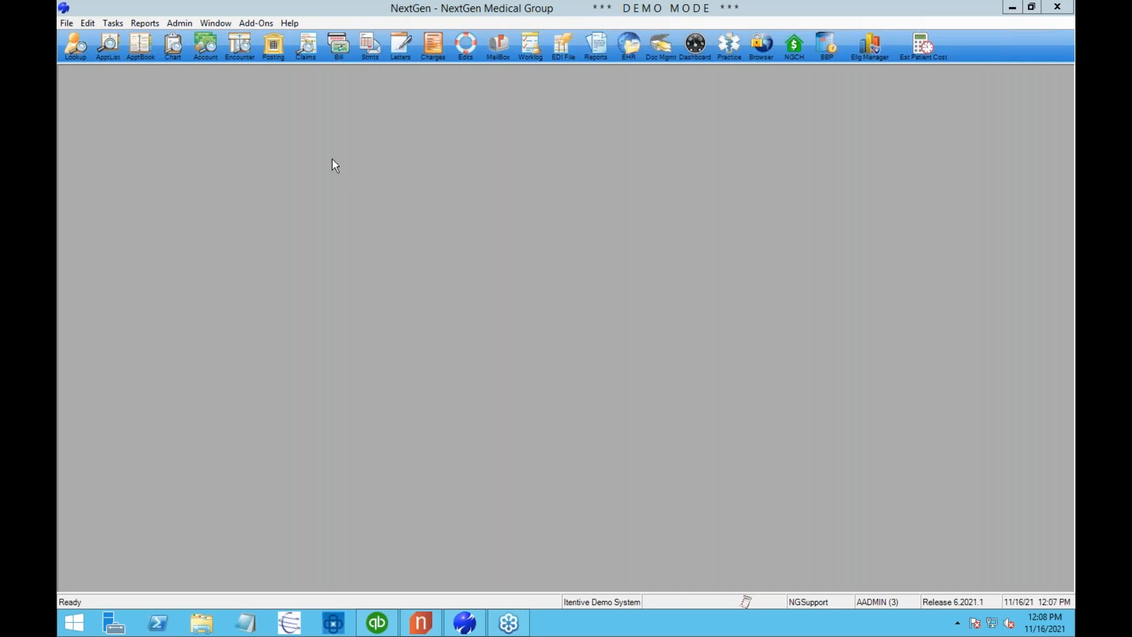
Open the Unapplied/Deposit Manager add-on and make its outer window and rule builder window taller.
left_click(248, 21)
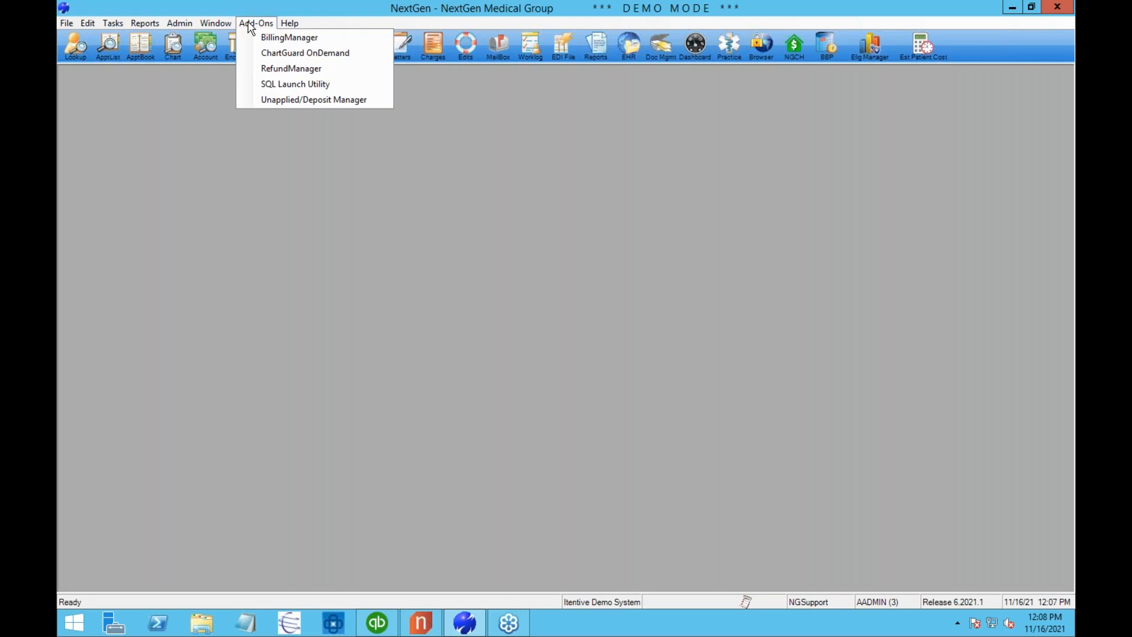
left_click(297, 99)
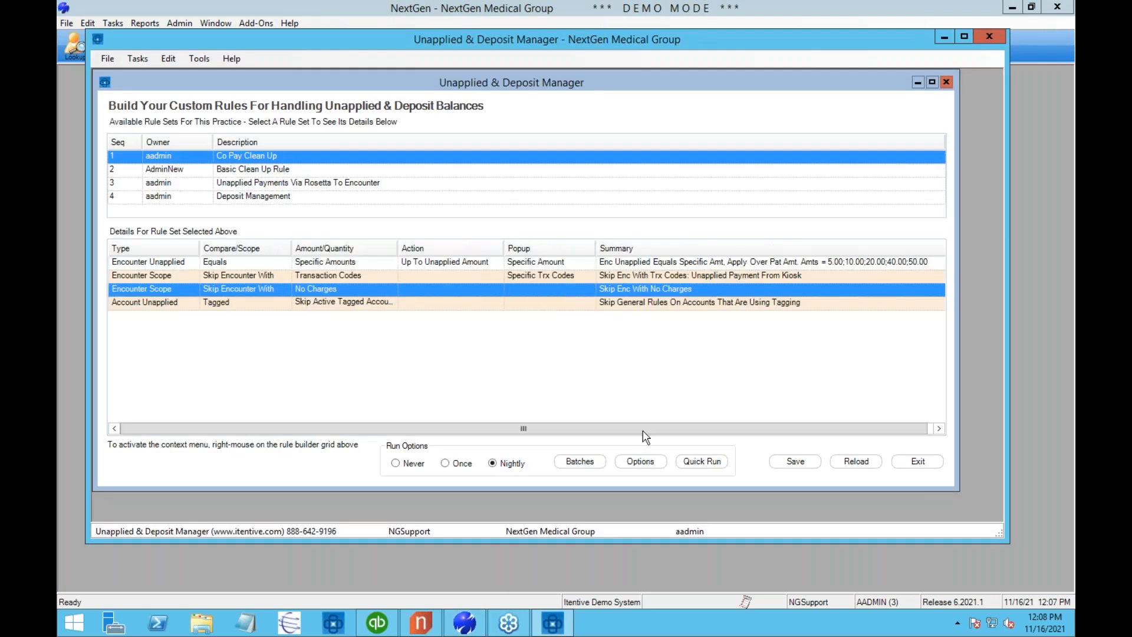
left_click_drag(982, 543, 982, 575)
left_click_drag(940, 494, 940, 540)
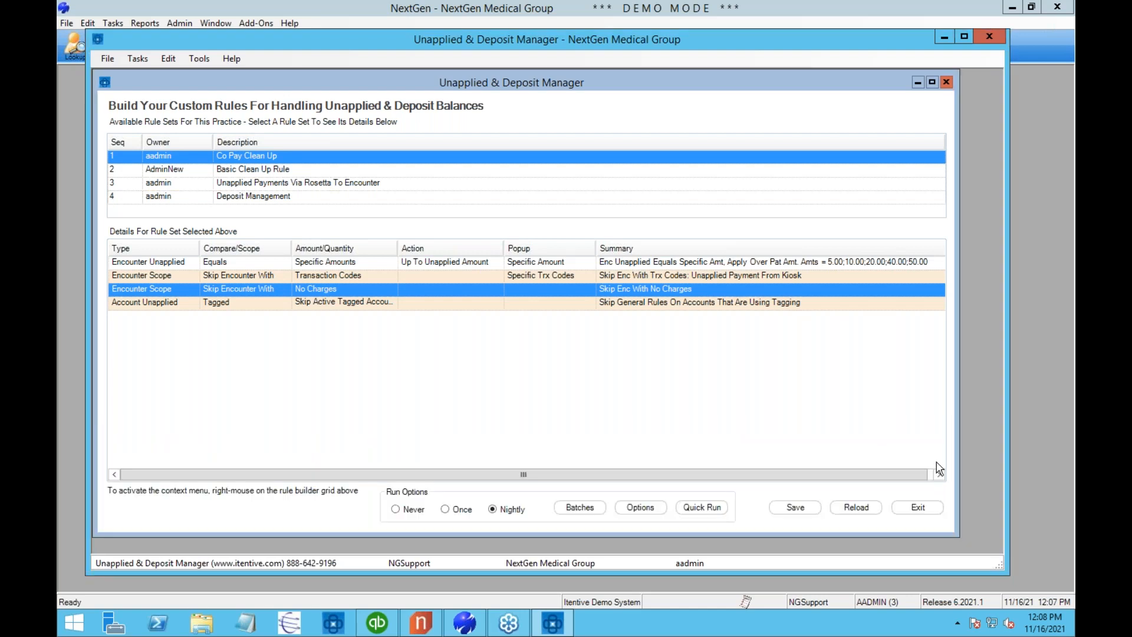
Look through the rule details of Co Pay Clean Up, Basic Clean Up Rule, Unapplied Payments Via Rosetta To Encounter and Deposit Management.
left_click(346, 171)
left_click(347, 184)
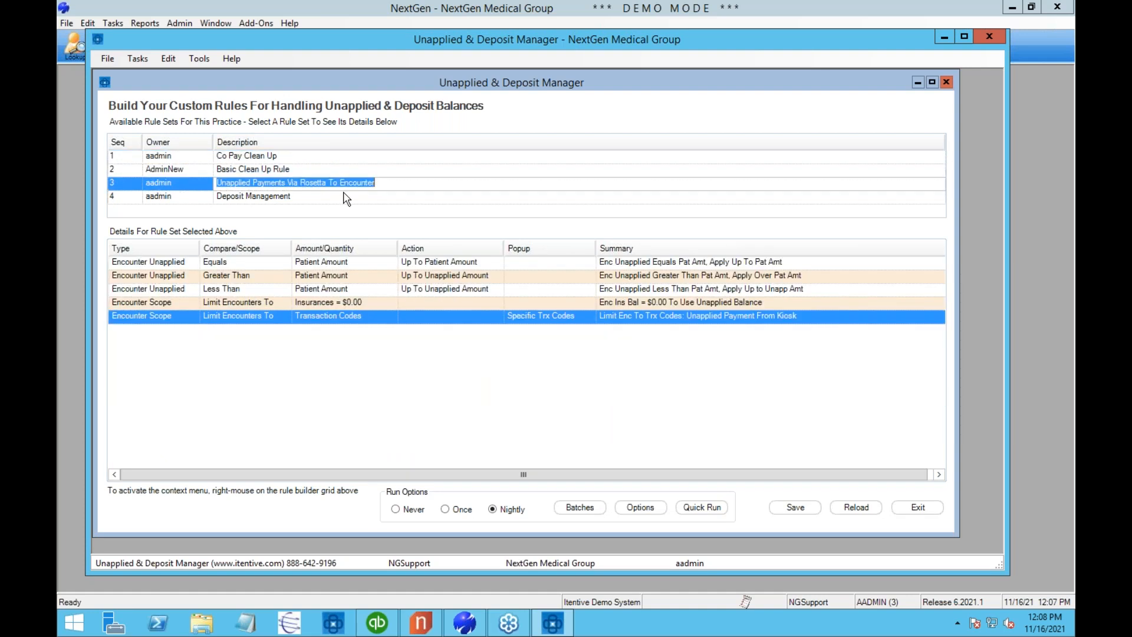
left_click(345, 197)
left_click(333, 182)
left_click(329, 169)
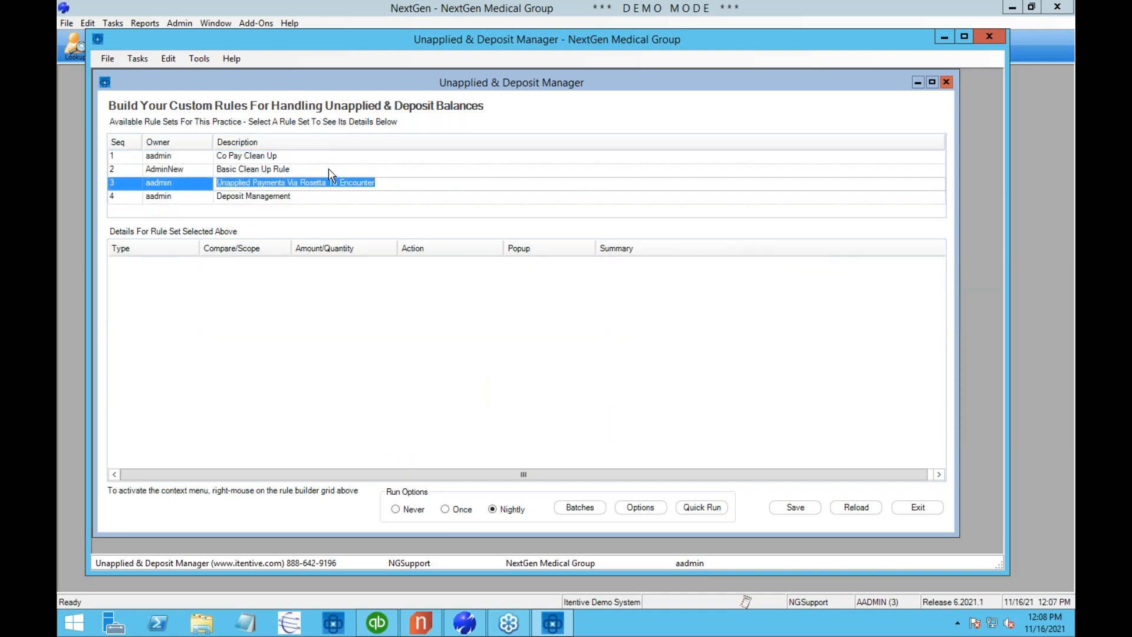
left_click(326, 157)
left_click(326, 170)
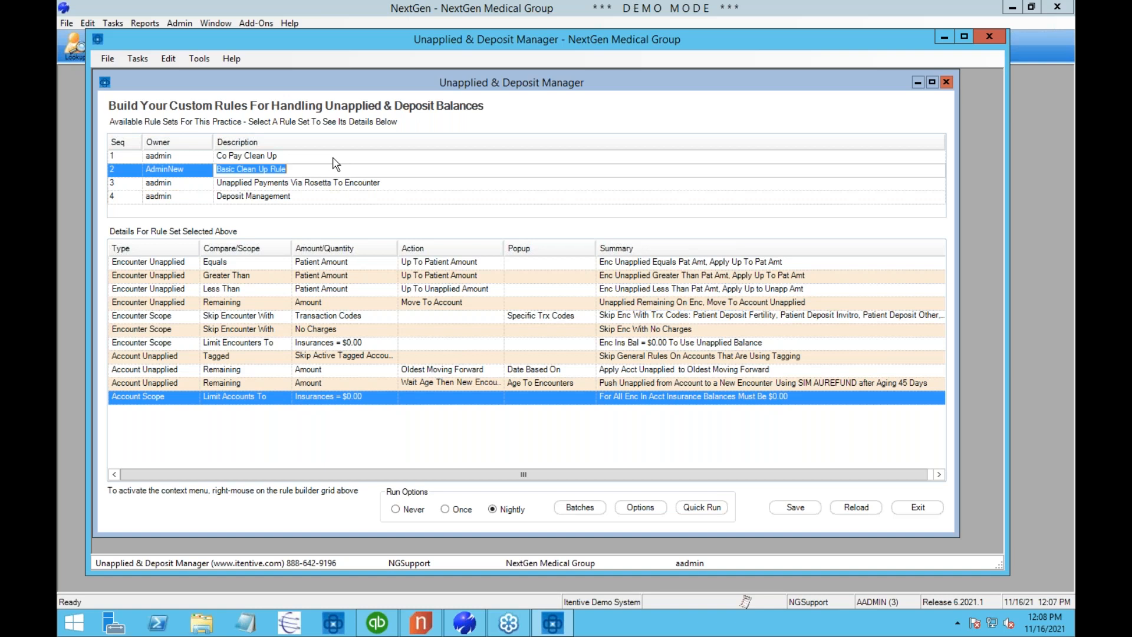
left_click(333, 158)
left_click(331, 170)
left_click(387, 182)
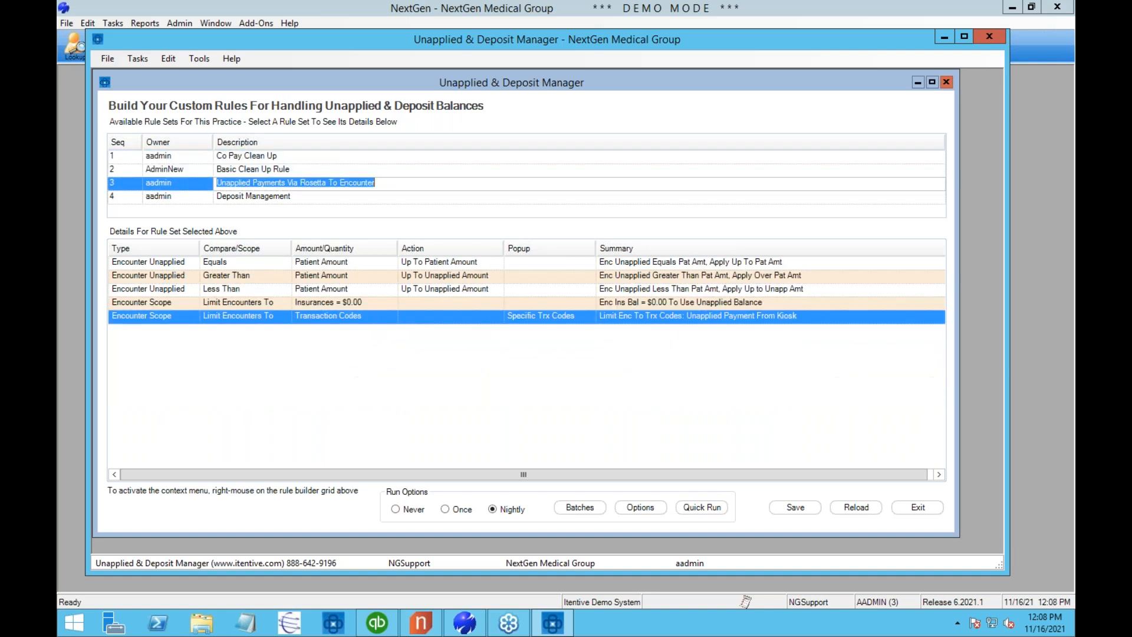
left_click(381, 196)
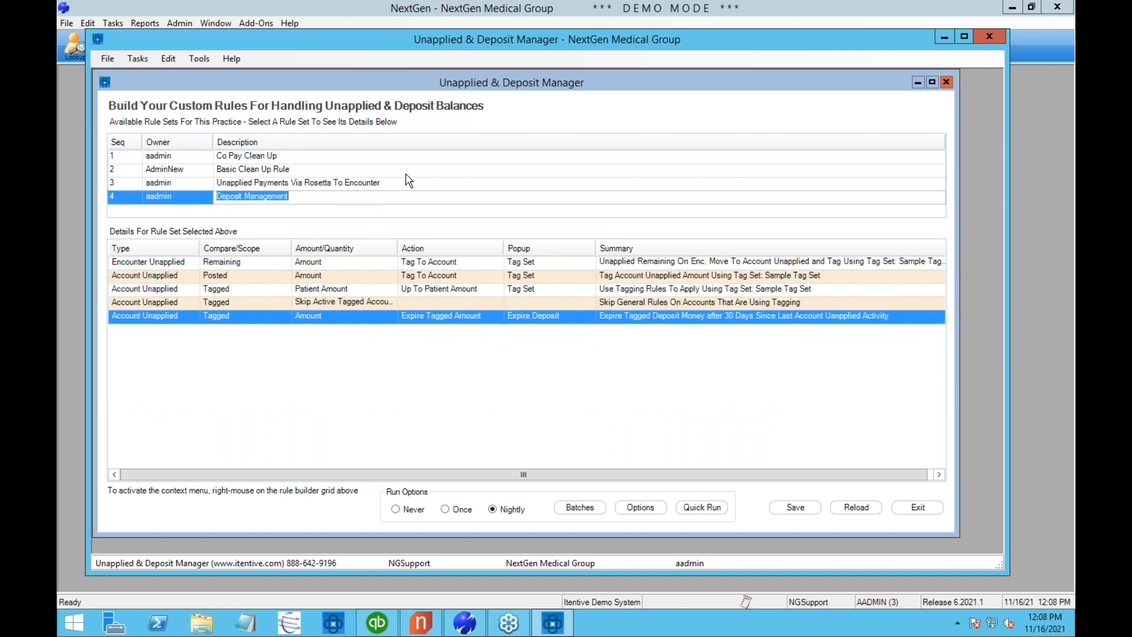
left_click(331, 157)
left_click(331, 169)
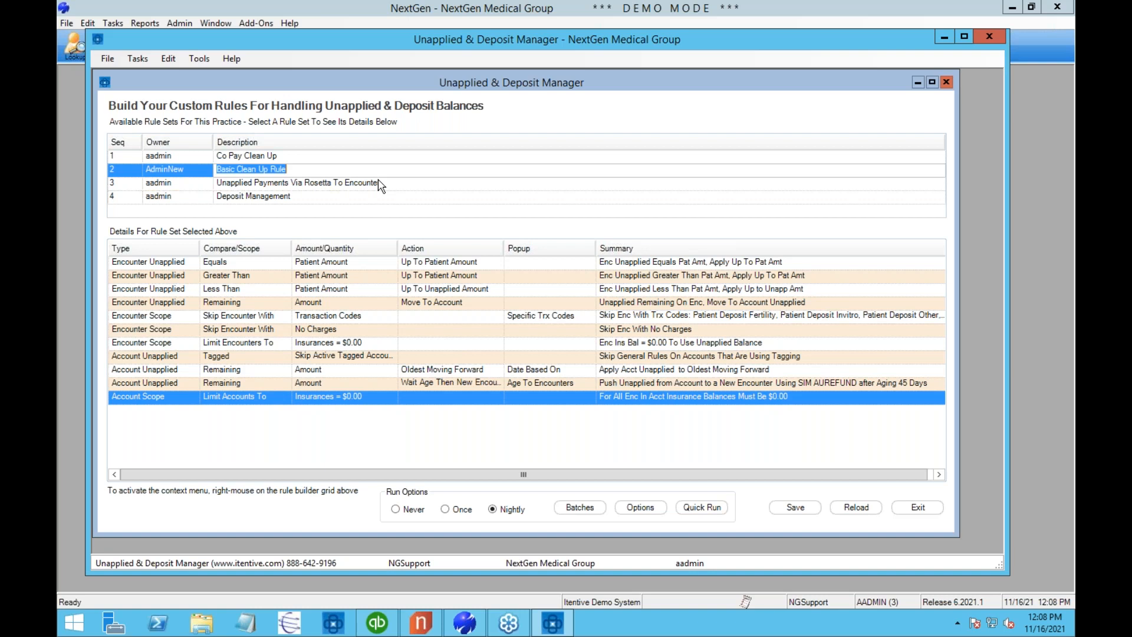
Examine the Specific Amounts rule in Co Pay Clean Up, then save that rule set and switch to Basic Clean Up Rule.
left_click(287, 157)
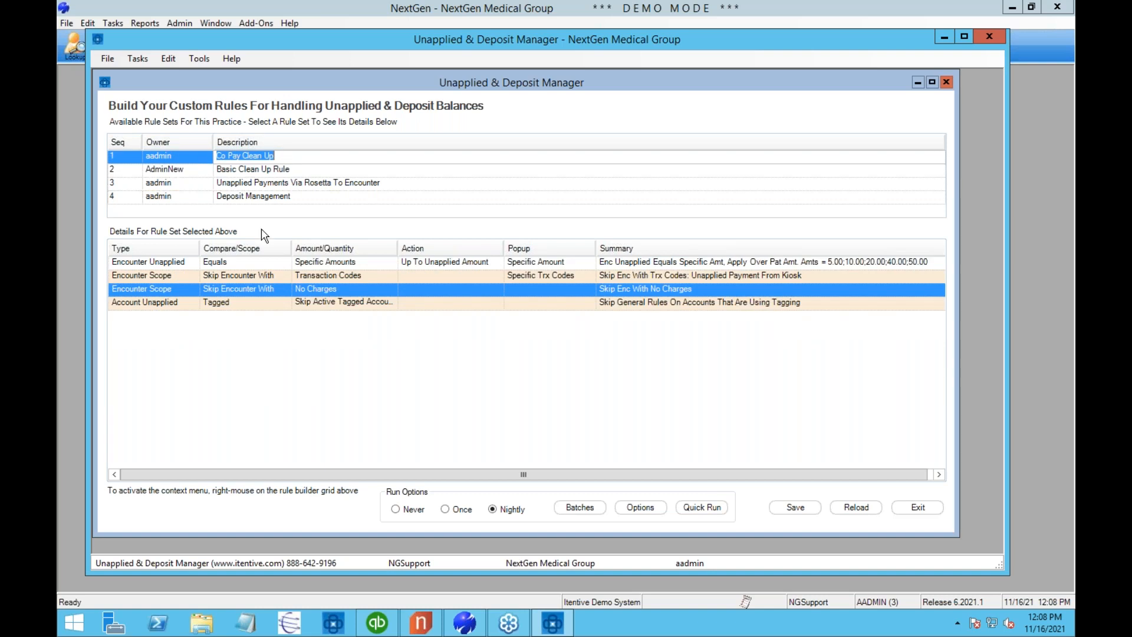
left_click(233, 263)
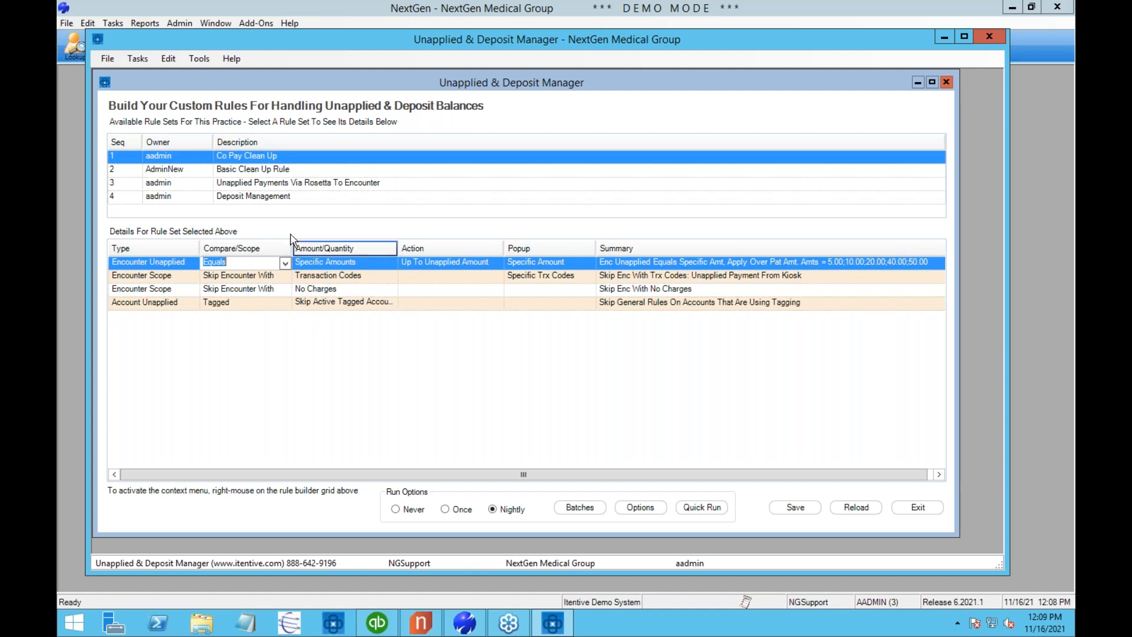
left_click(276, 174)
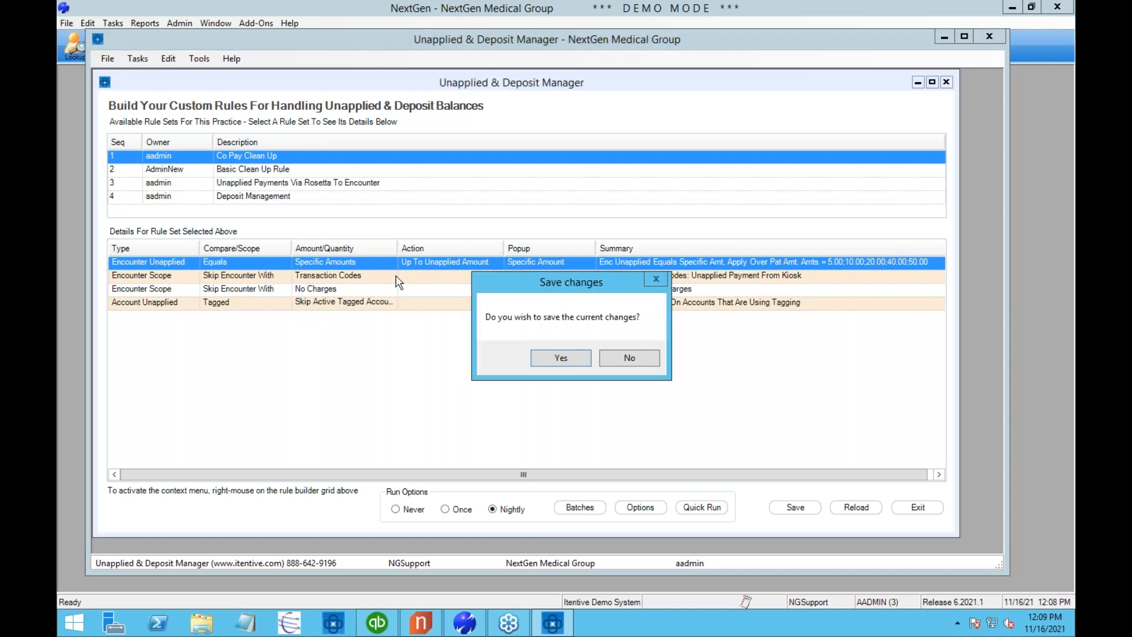
left_click(565, 359)
left_click(283, 172)
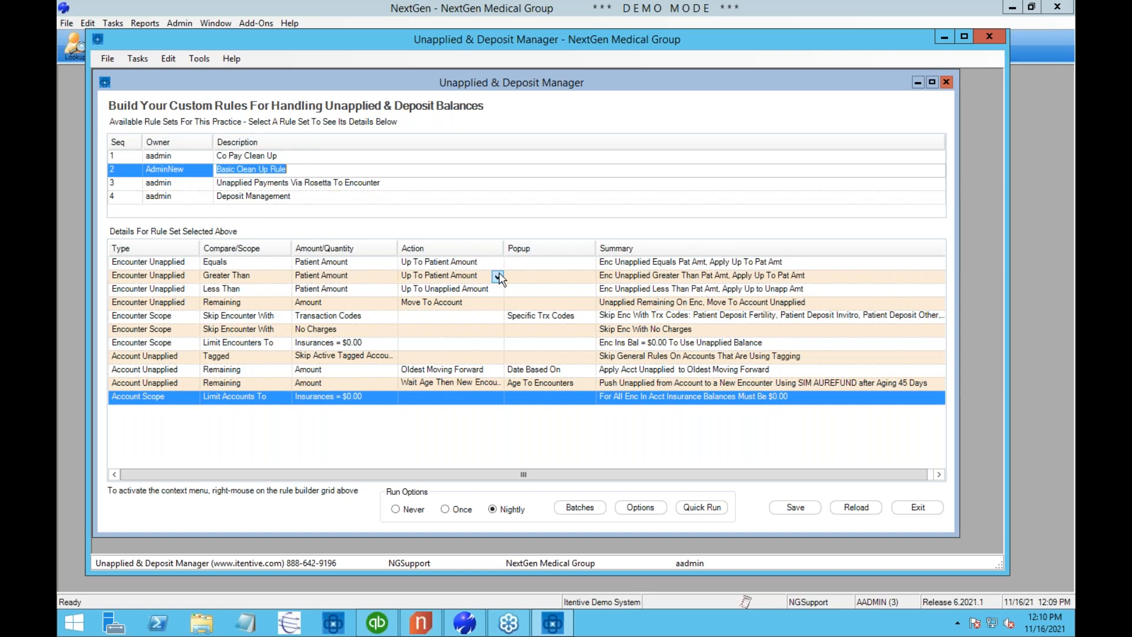
Examine the Encounter Unapplied rules of Basic Clean Up Rule, including the action choices for the Greater Than rule.
left_click(498, 275)
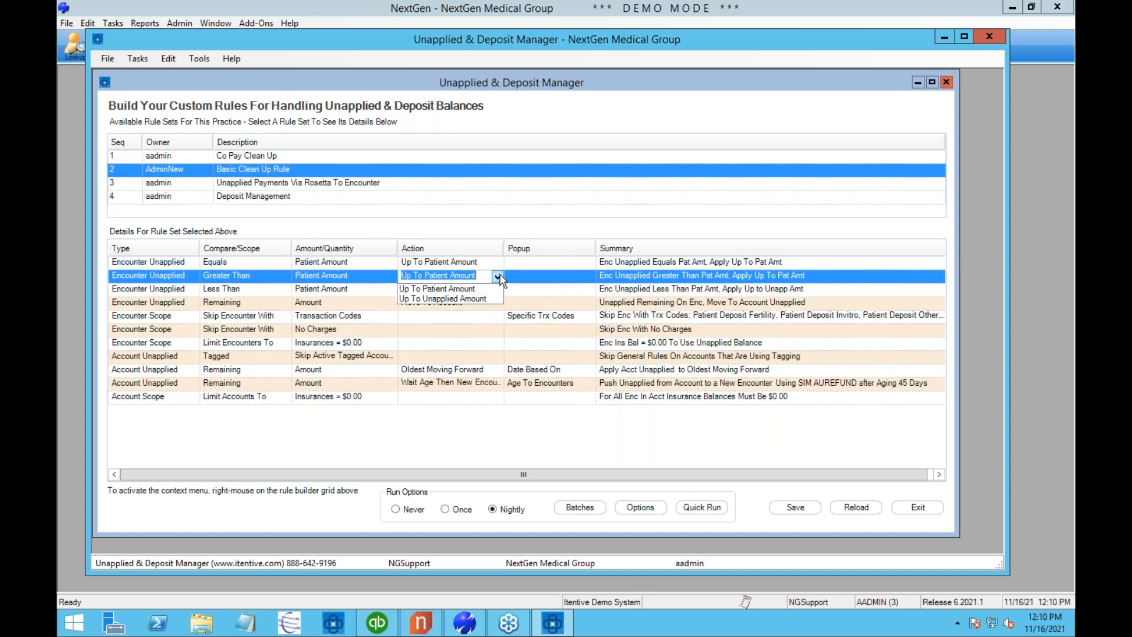
left_click(498, 276)
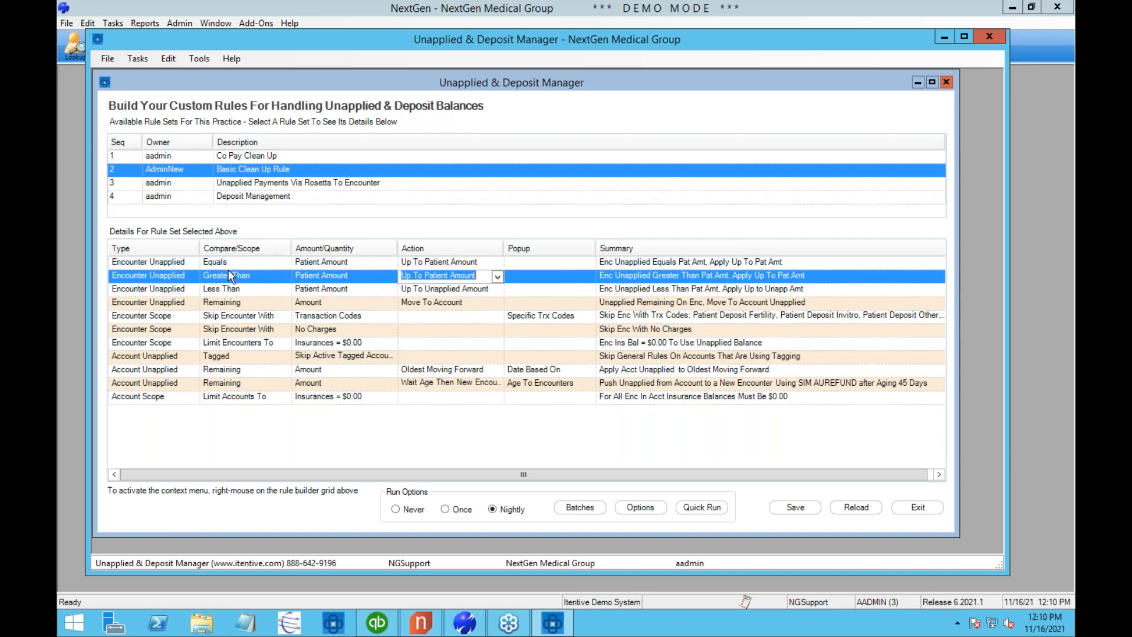
left_click(230, 289)
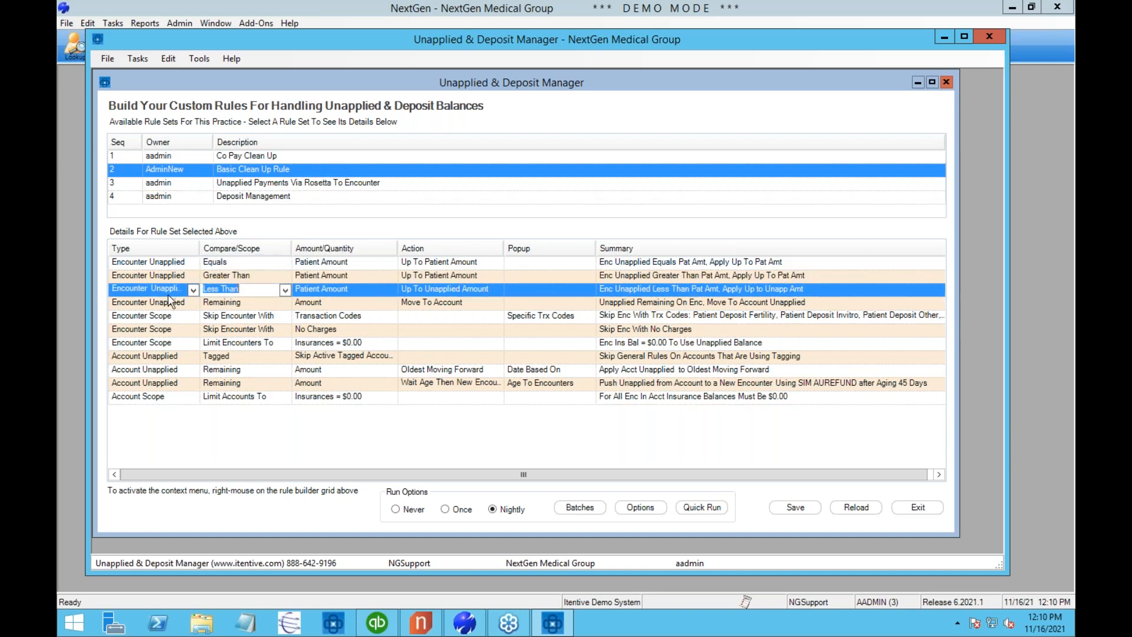
left_click(402, 293)
left_click(159, 276)
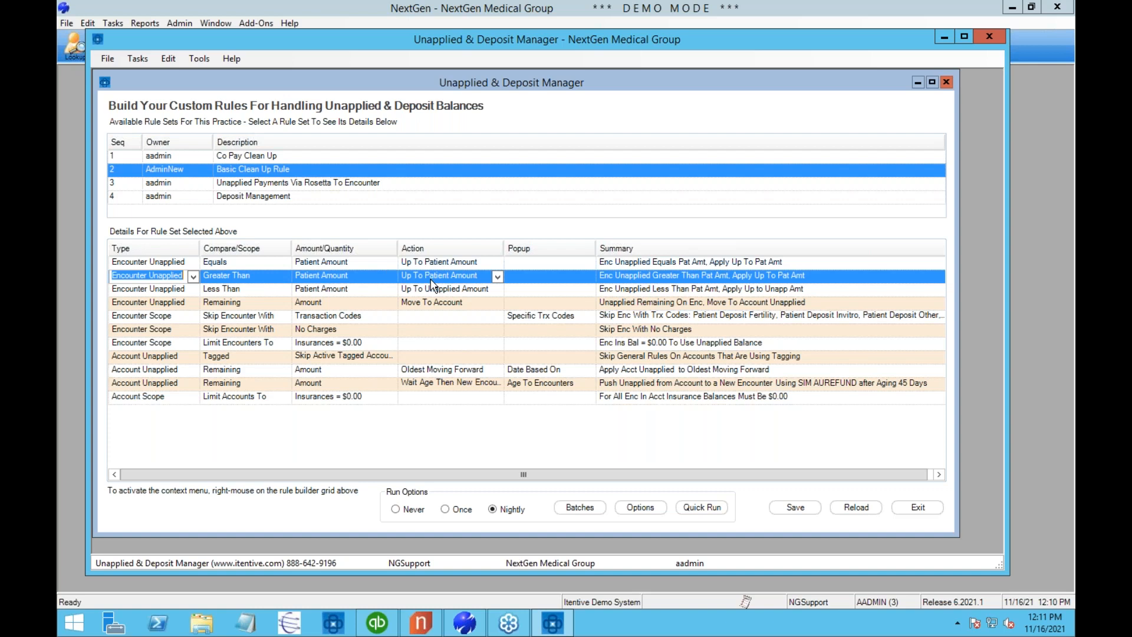
left_click(166, 304)
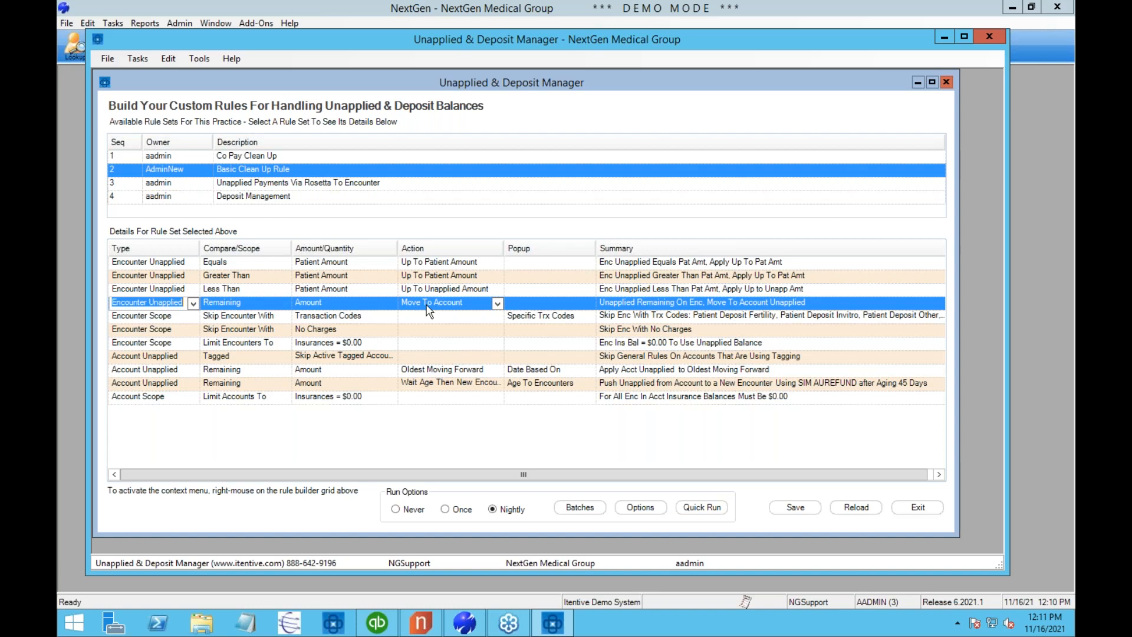
Examine the Encounter Scope rules for skipped transaction codes, encounters without charges and the zero insurance balance limit.
left_click(152, 321)
left_click(151, 331)
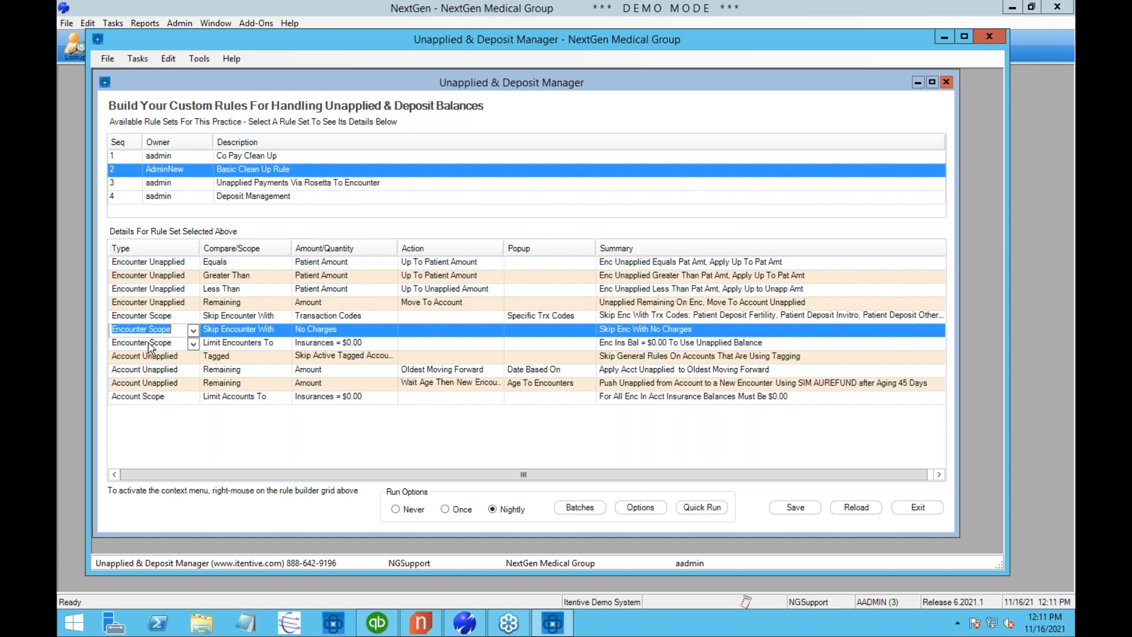
left_click(151, 343)
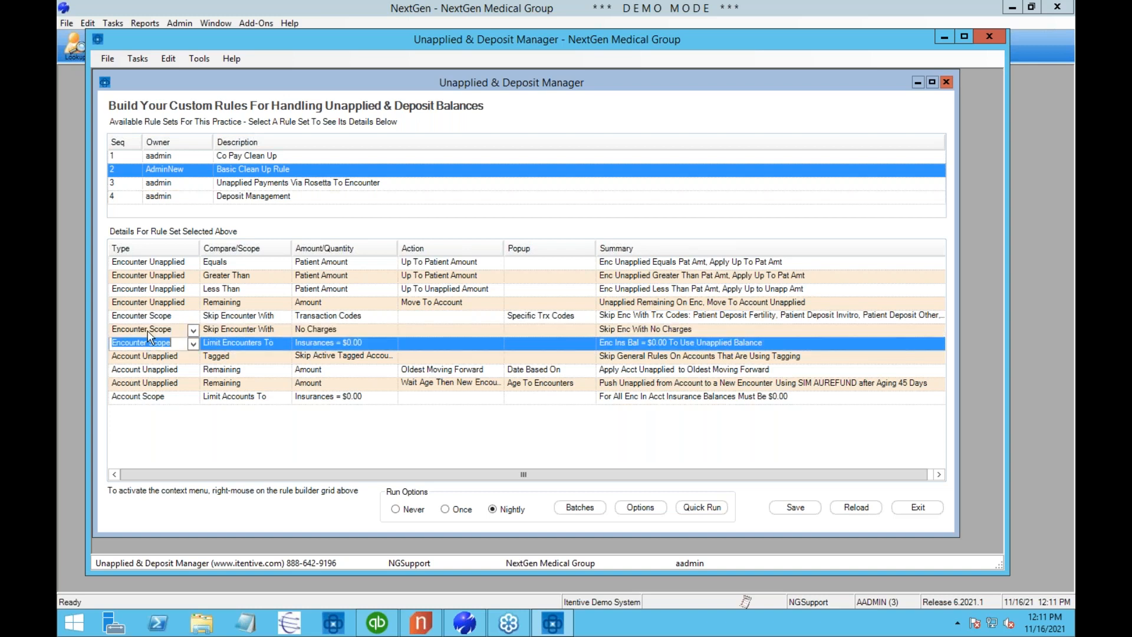
left_click(147, 330)
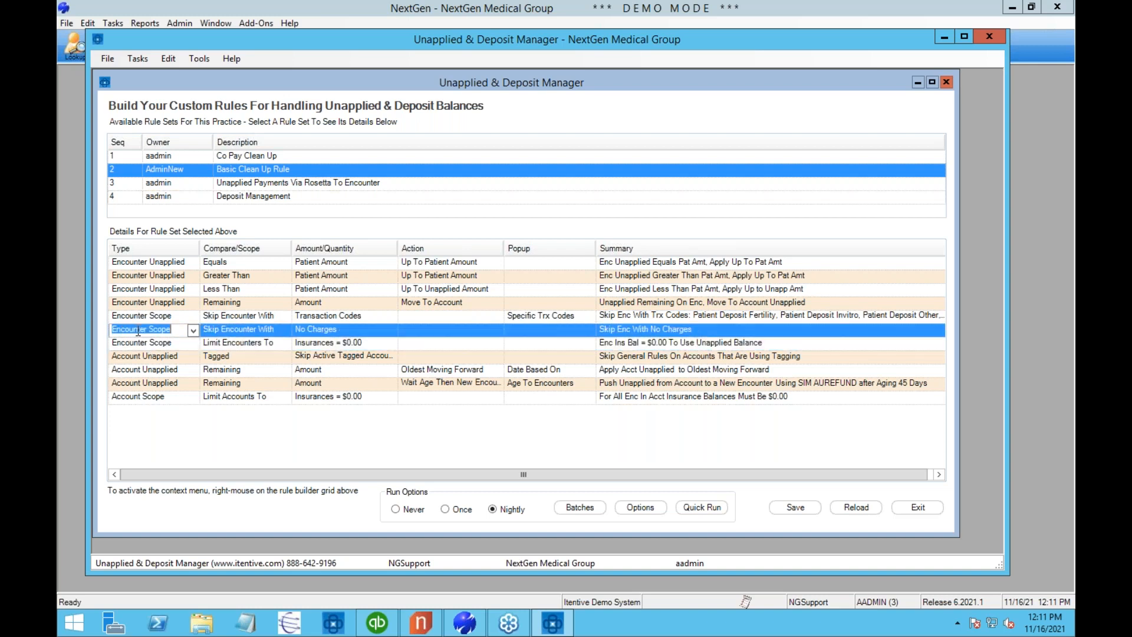
mouse_move(317, 333)
left_click(310, 342)
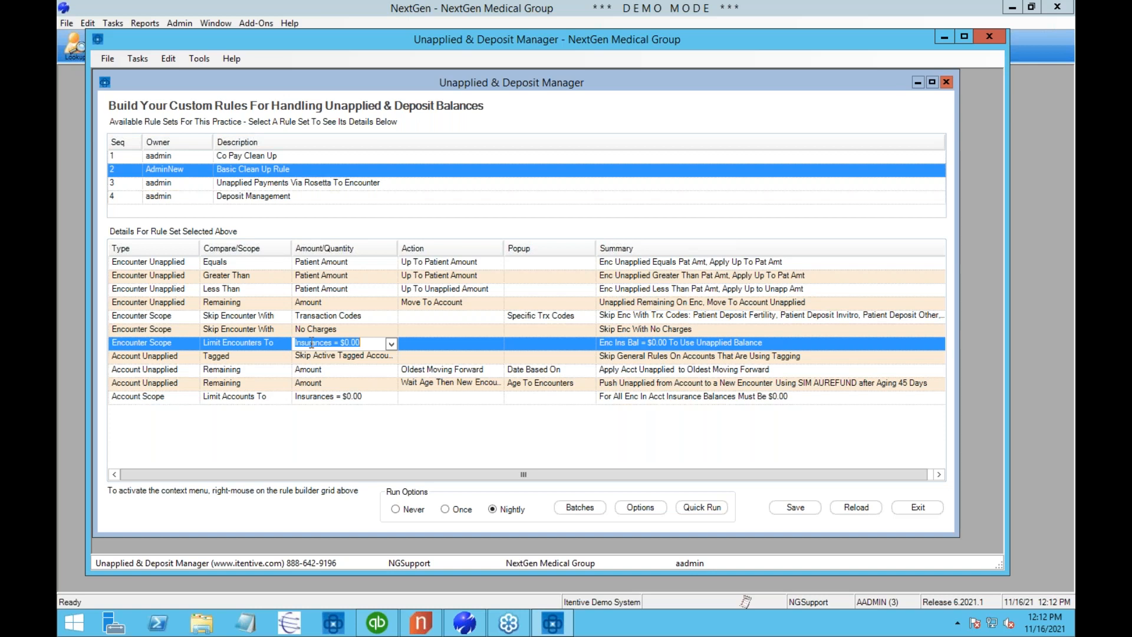
left_click(280, 335)
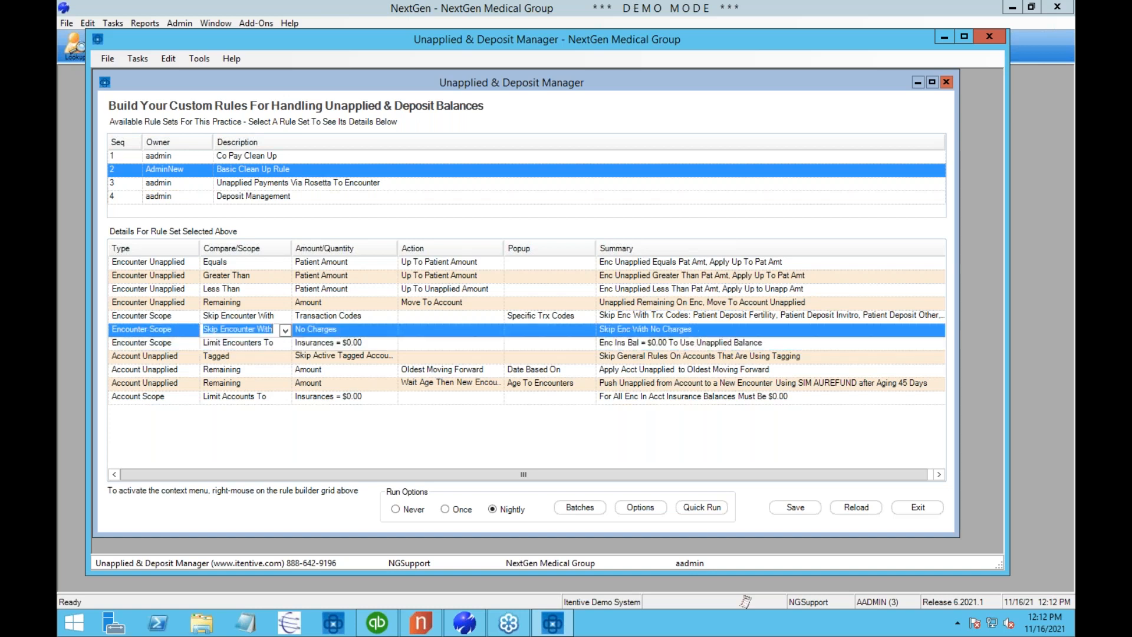
left_click(270, 343)
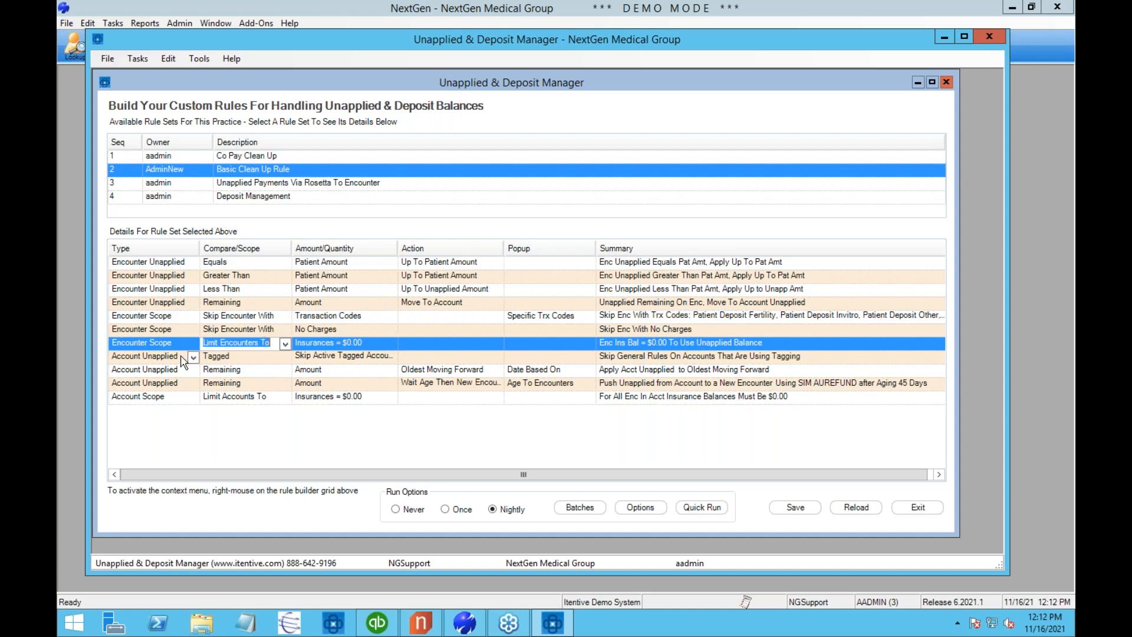
Review the remaining-amount Account Unapplied rules, checking and accepting the aging days and service item of the Age To Encounters rule.
left_click(162, 371)
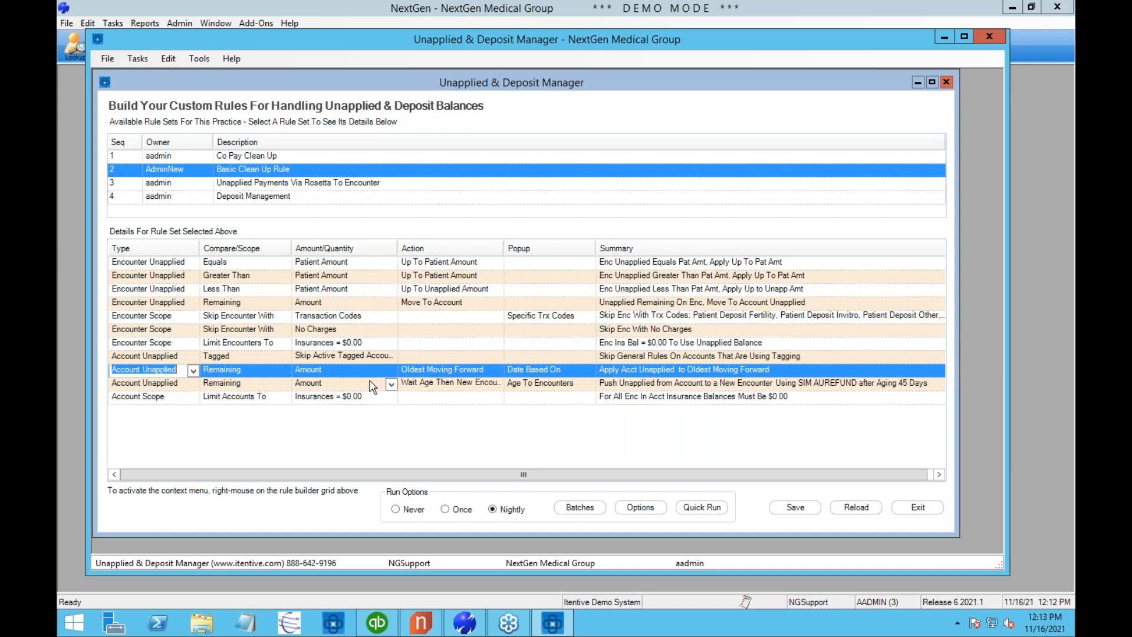
left_click(146, 381)
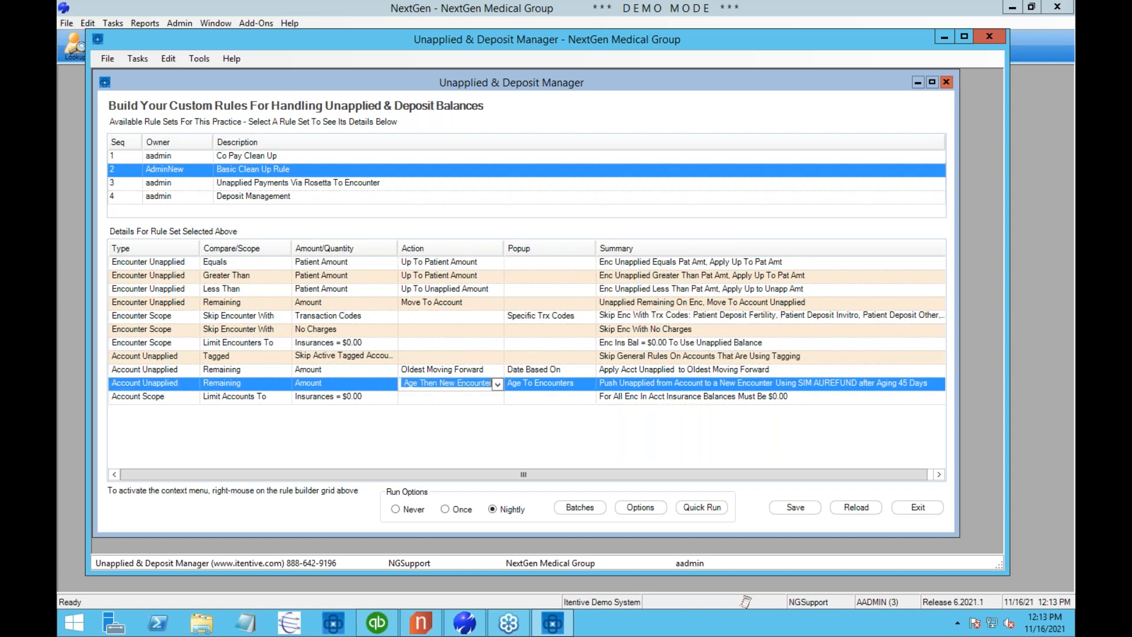
left_click(547, 386)
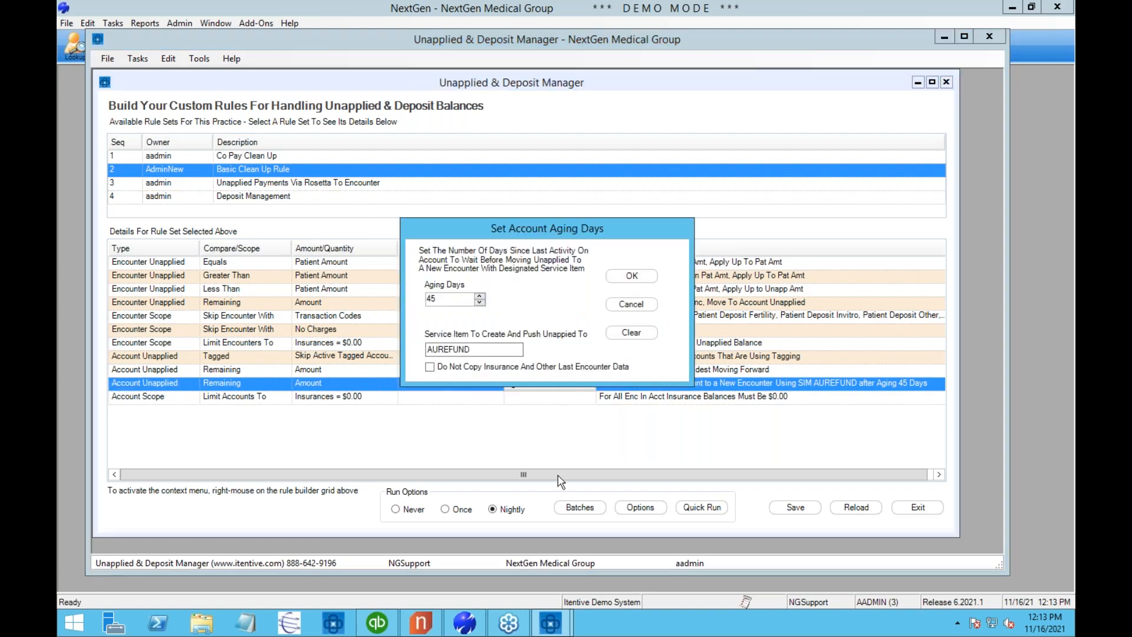
left_click_drag(529, 228, 521, 206)
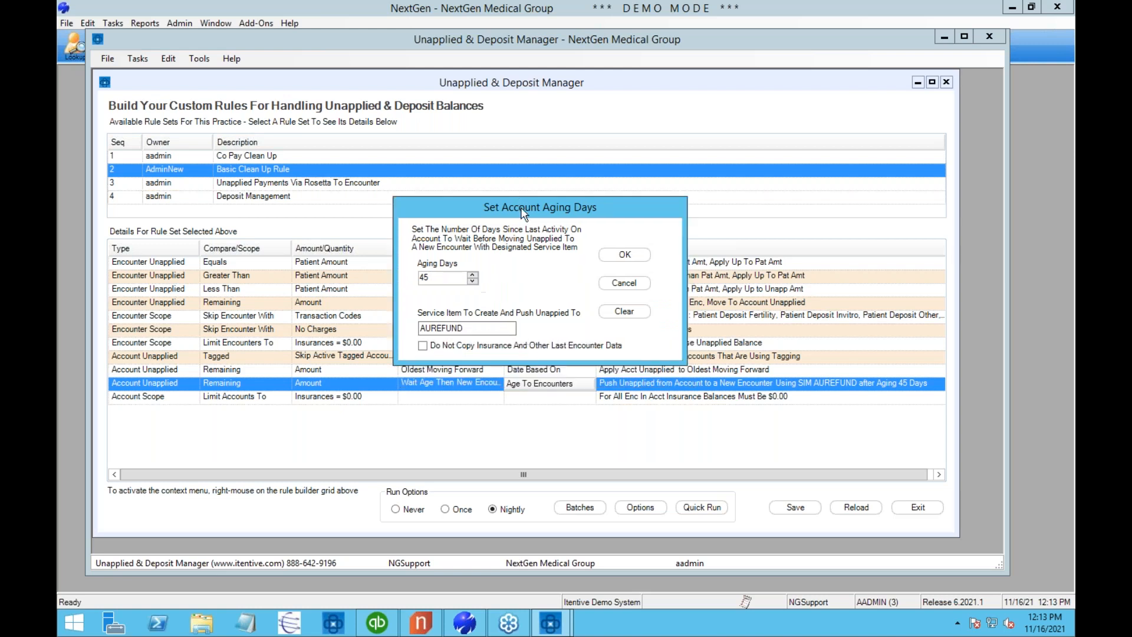
double_click(422, 273)
key("Tab")
left_click_drag(465, 328, 430, 327)
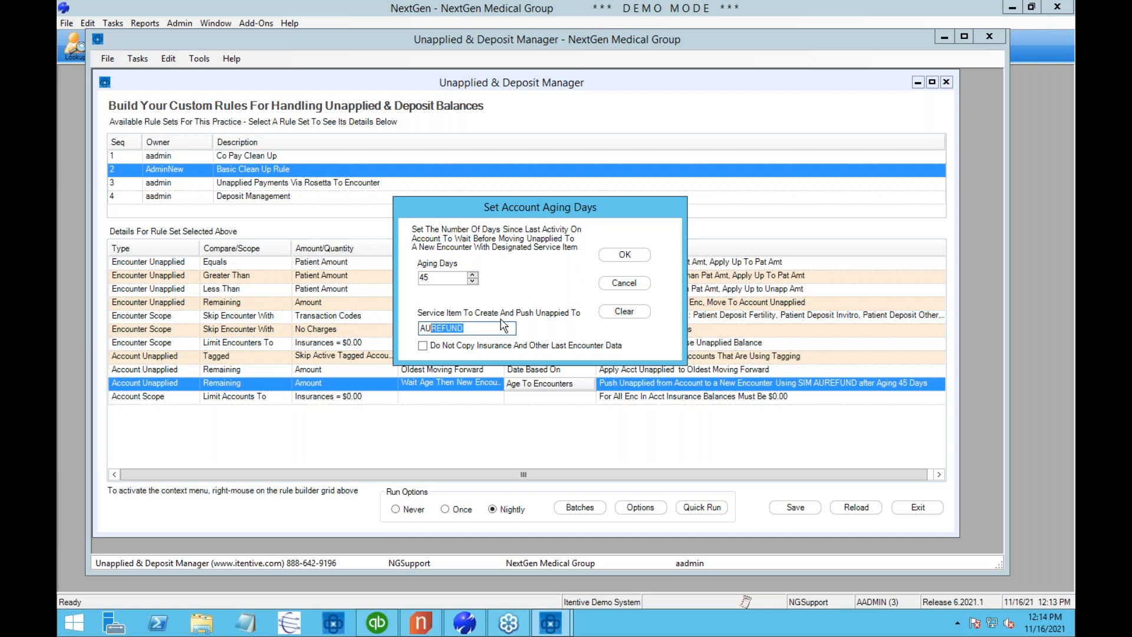
left_click(479, 330)
left_click(623, 257)
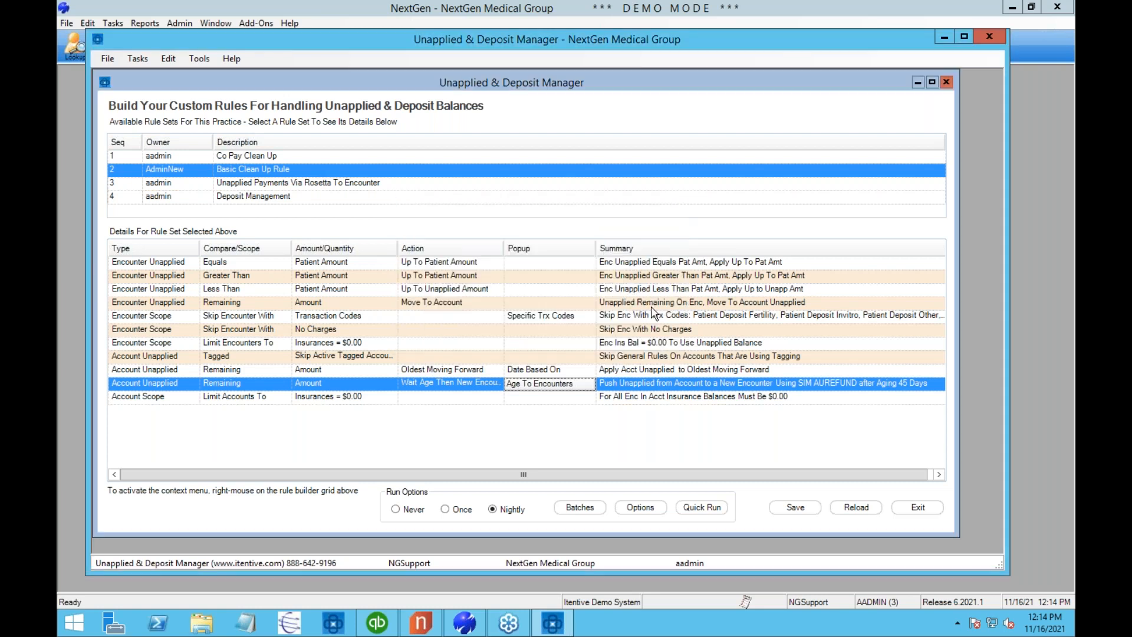
Save and reload the Basic Clean Up Rule set.
mouse_move(403, 373)
right_click(432, 412)
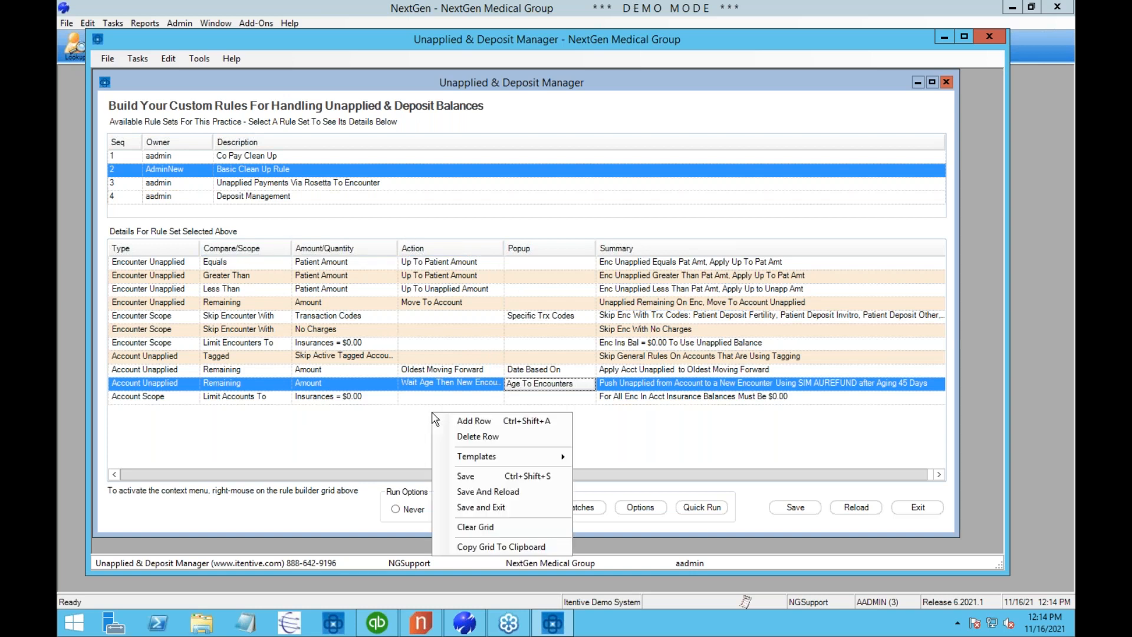
left_click(479, 492)
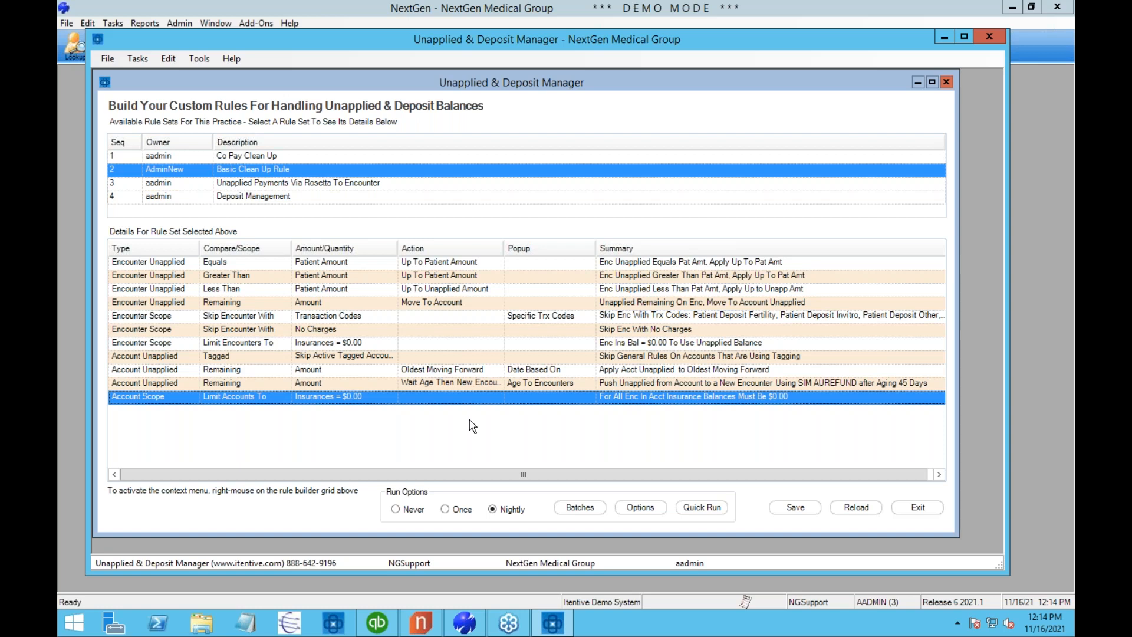
Accept the batch descriptions Basic Clean Up Enc and Basic Clean Up Acct, and perform a Quick Run of Basic Clean Up Rule.
left_click(580, 508)
left_click(520, 273)
left_click(519, 334)
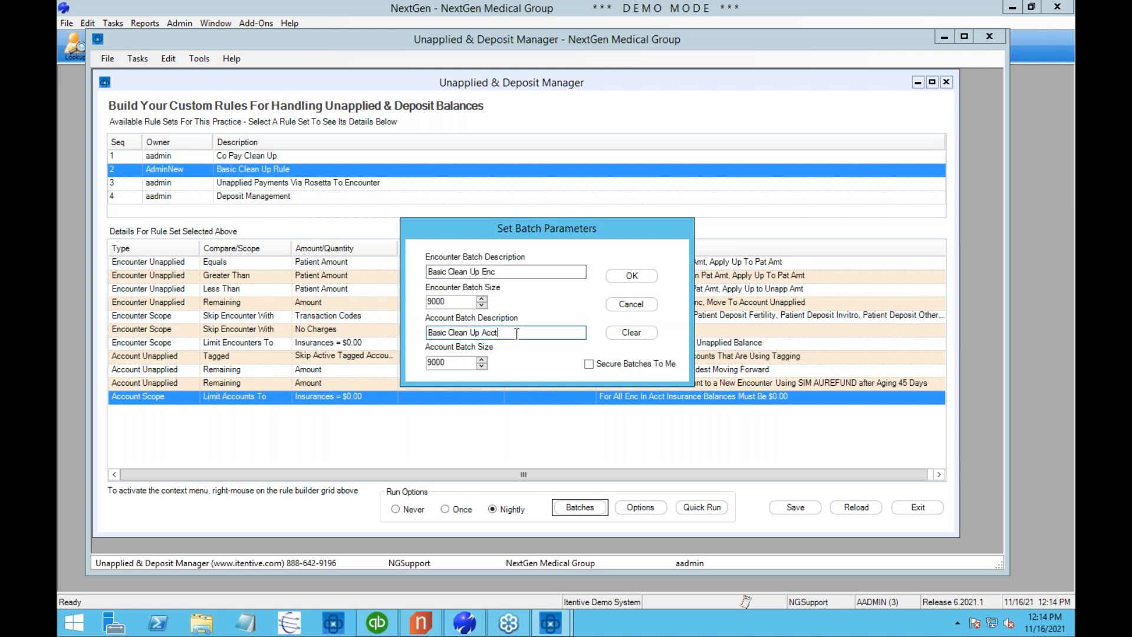
left_click_drag(519, 334, 372, 327)
left_click(640, 277)
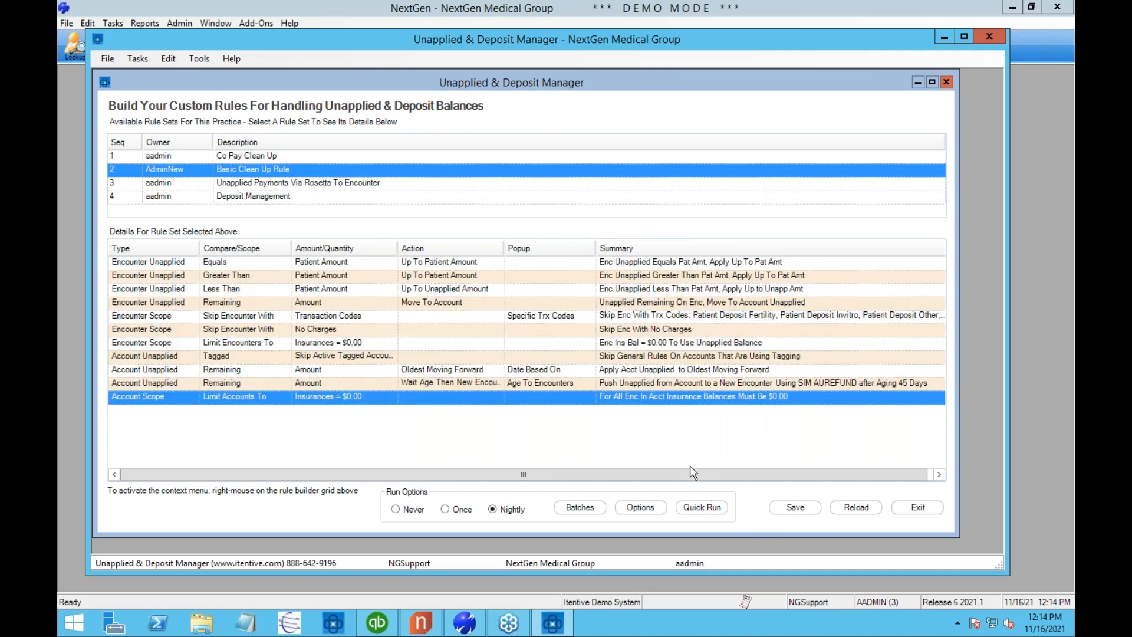
left_click(712, 510)
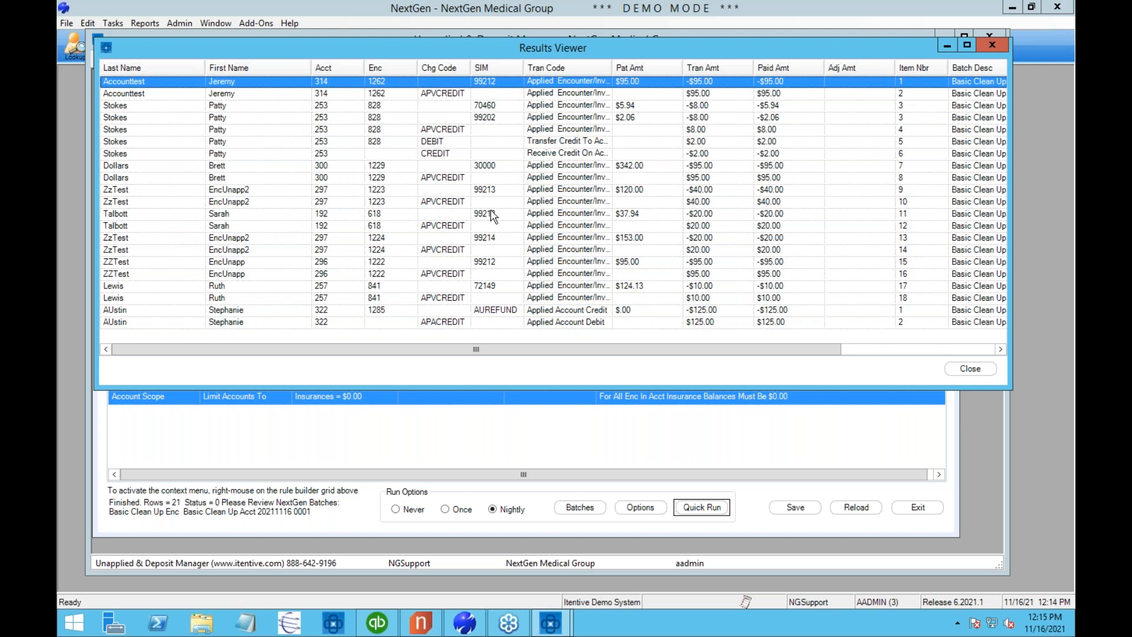
Examine the AUREFUND service item line in the Quick Run results, close the results and set Unapplied & Deposit Manager aside.
left_click(484, 311)
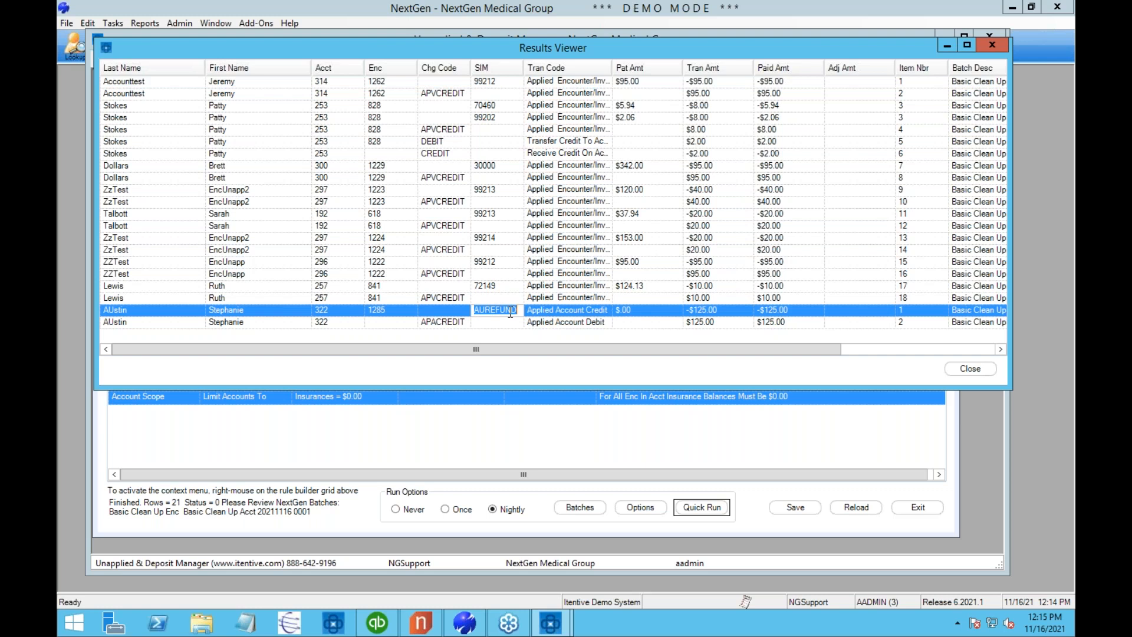
left_click(971, 369)
left_click(787, 508)
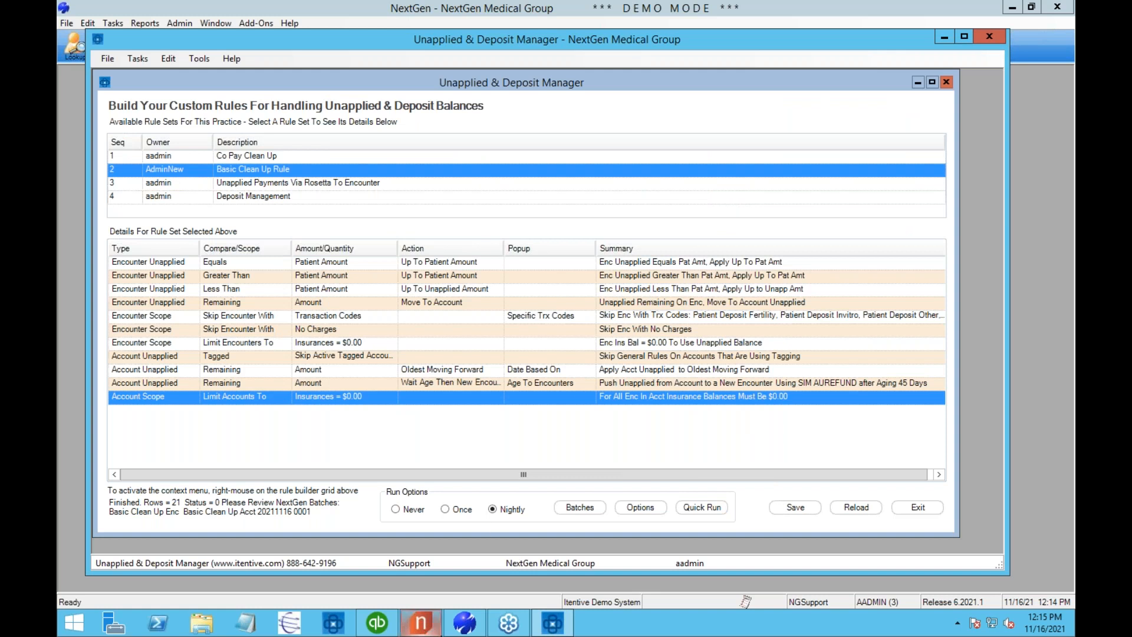
key("alt+F4")
Open the transaction ledger of the Basic Clean Up Acct batch from NextGen batch posting.
left_click(273, 46)
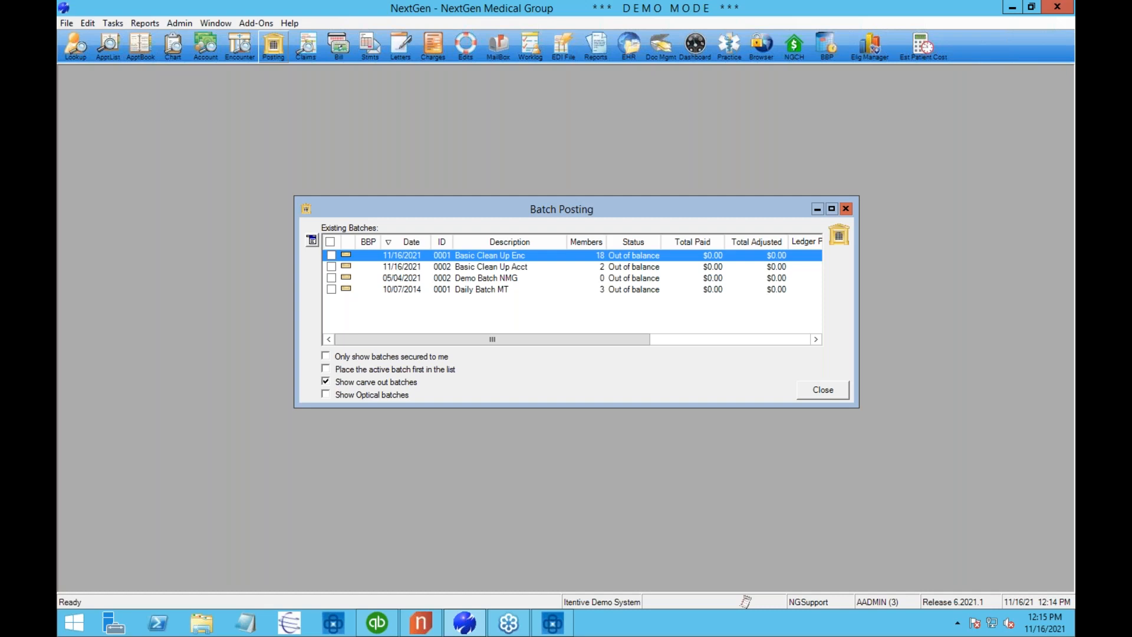
right_click(462, 269)
left_click(507, 358)
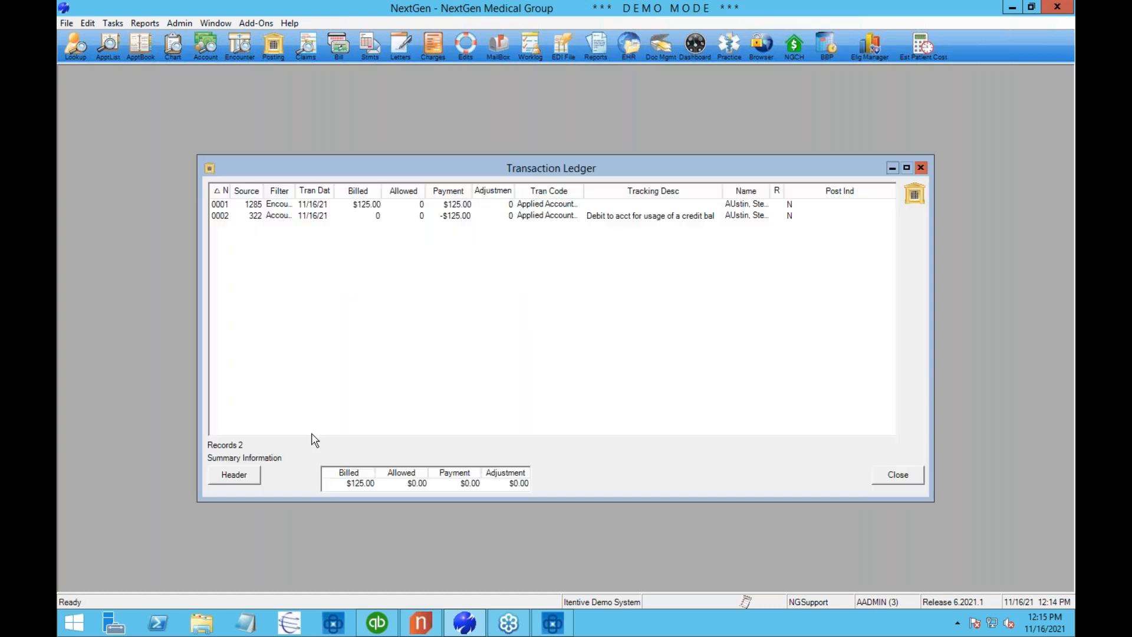
Set the total billed in the Basic Clean Up Acct batch header to 125 and close the ledger.
left_click(226, 475)
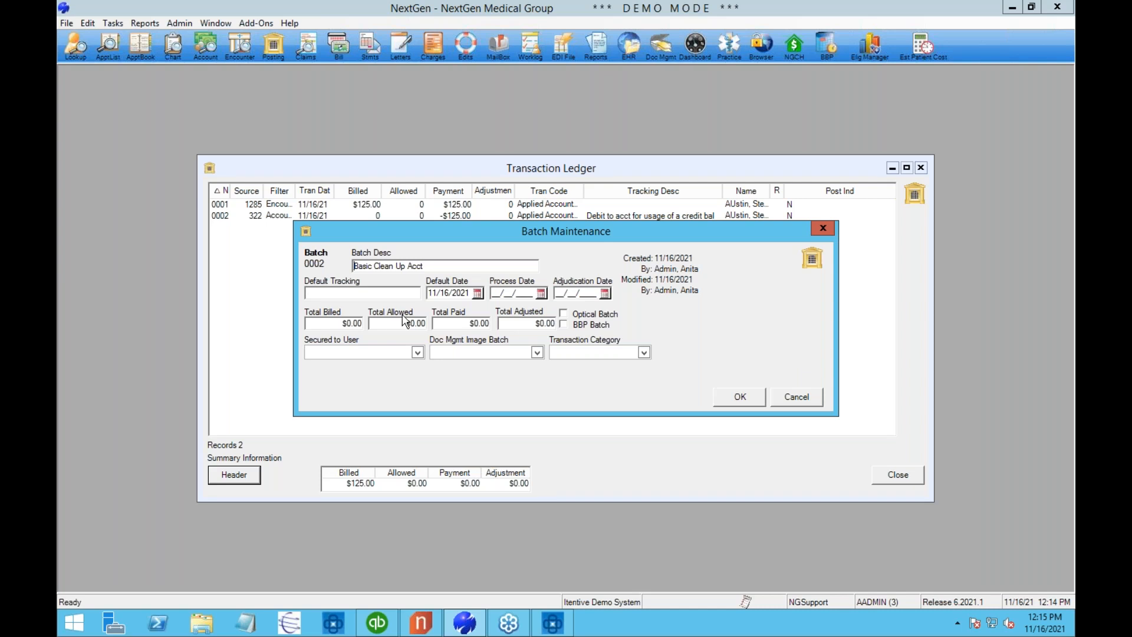
left_click(329, 323)
type("125")
left_click(734, 396)
left_click(897, 474)
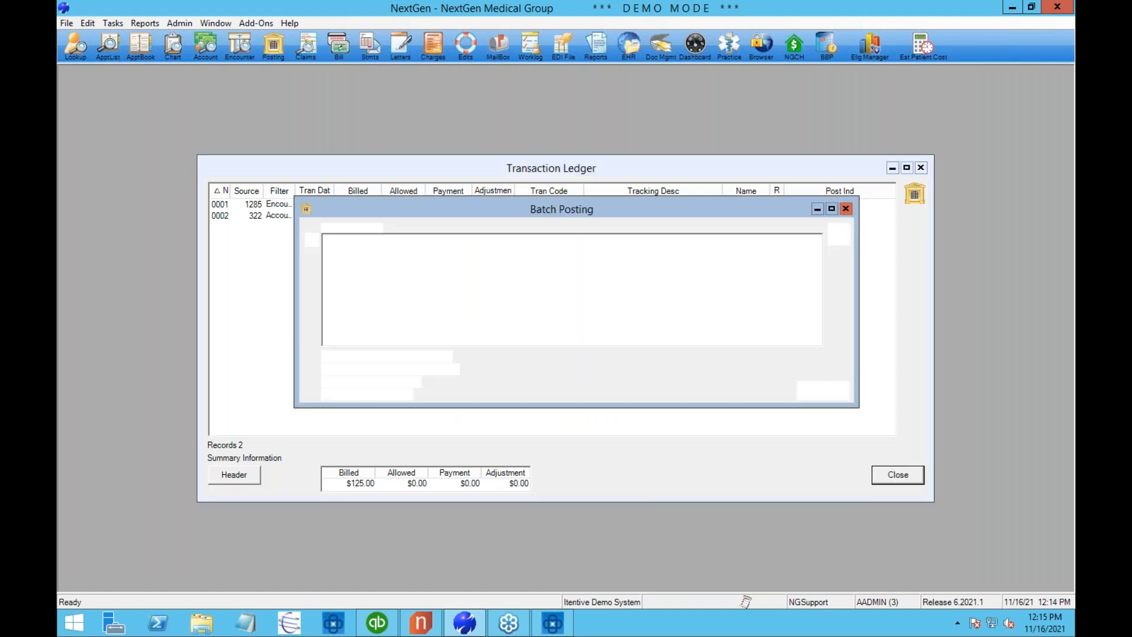
Post the Basic Clean Up Acct batch, and close its batch listing report and the batch posting window.
left_click(536, 254)
left_click(537, 266)
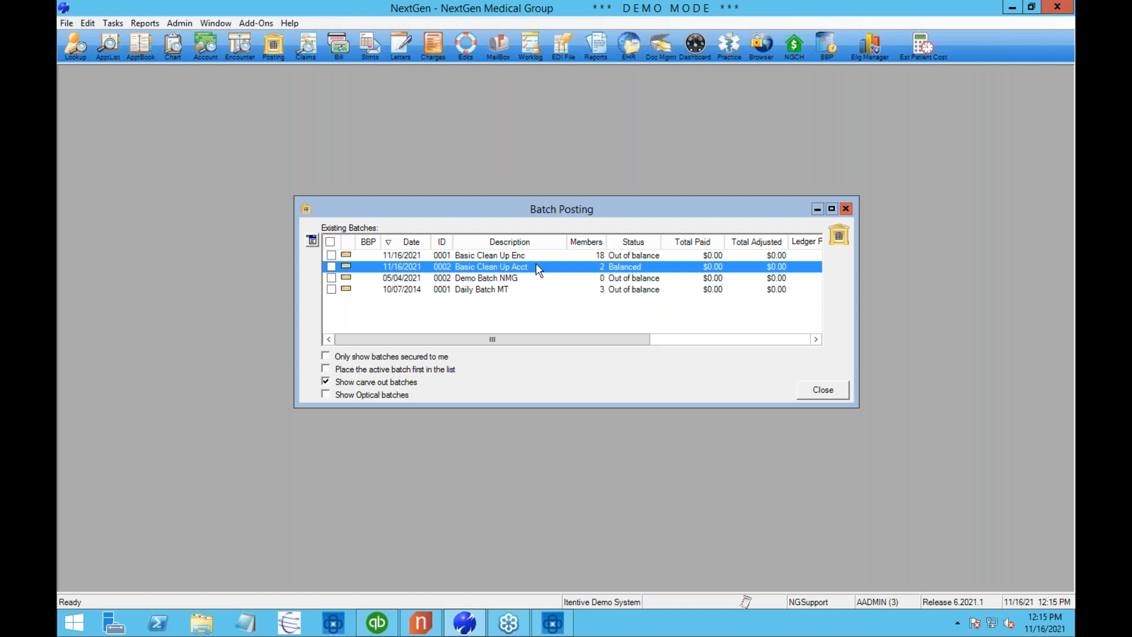
right_click(536, 268)
left_click(582, 377)
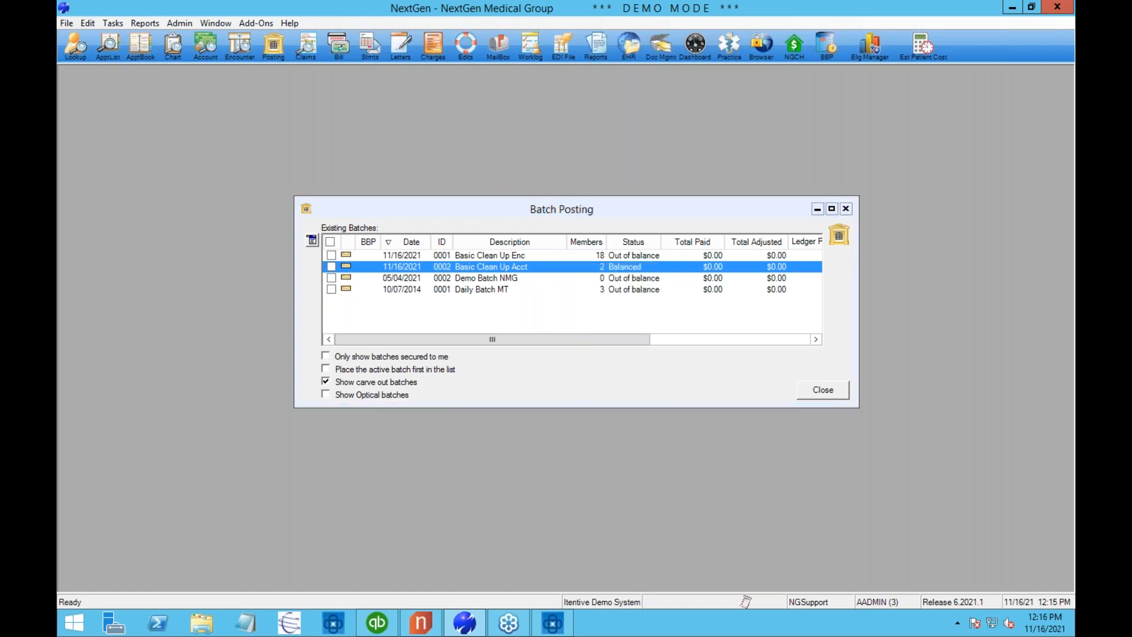
left_click(600, 365)
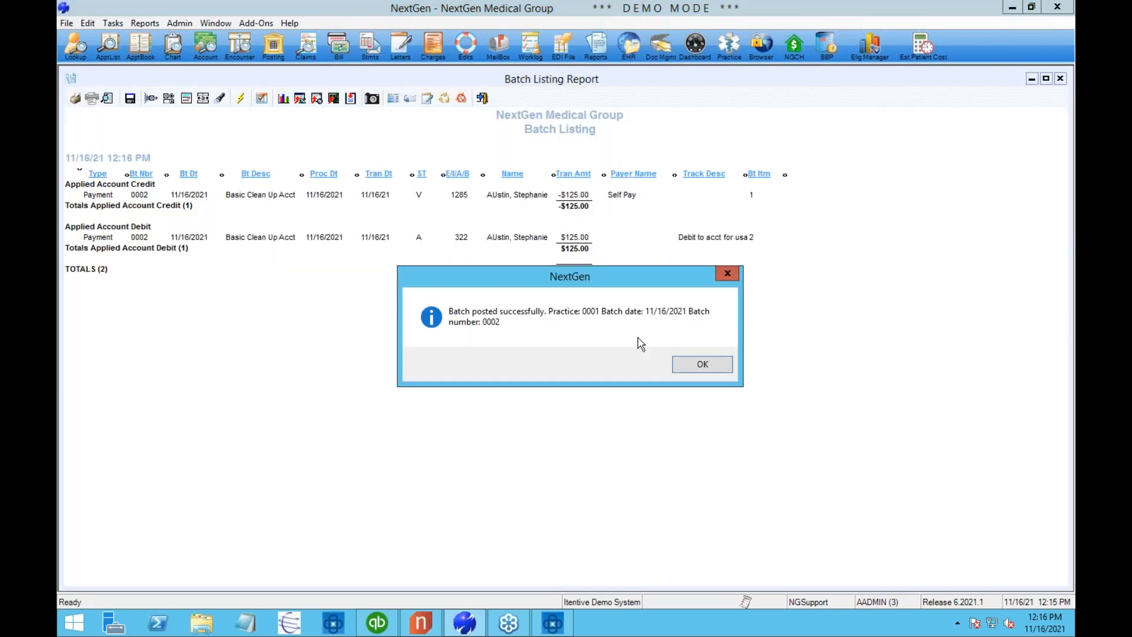
left_click(688, 368)
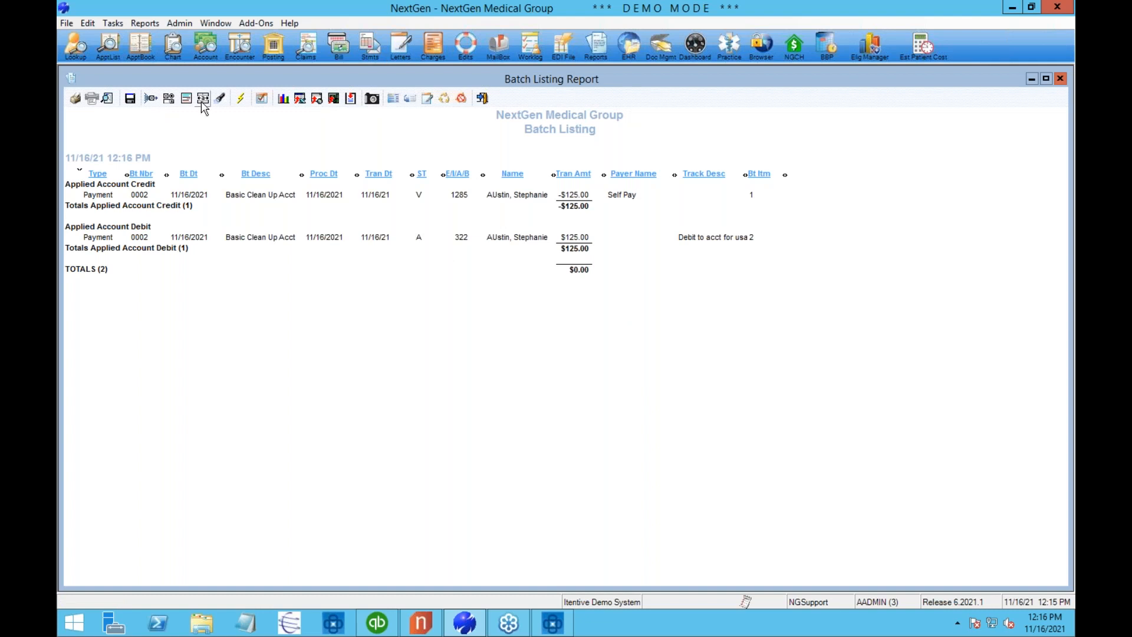
double_click(70, 79)
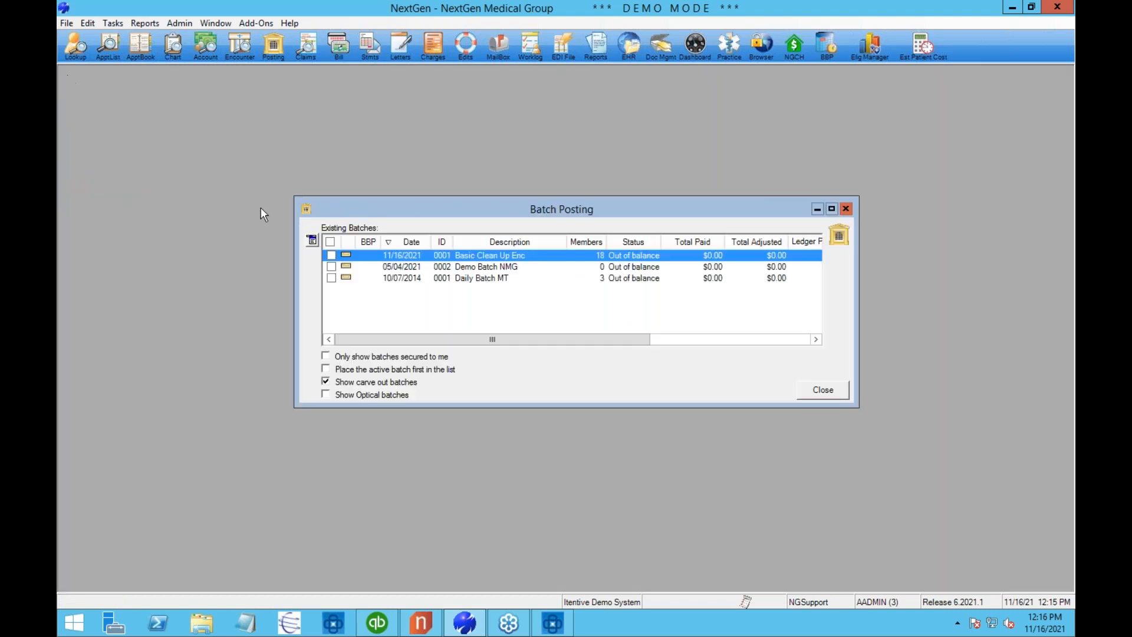
left_click(825, 390)
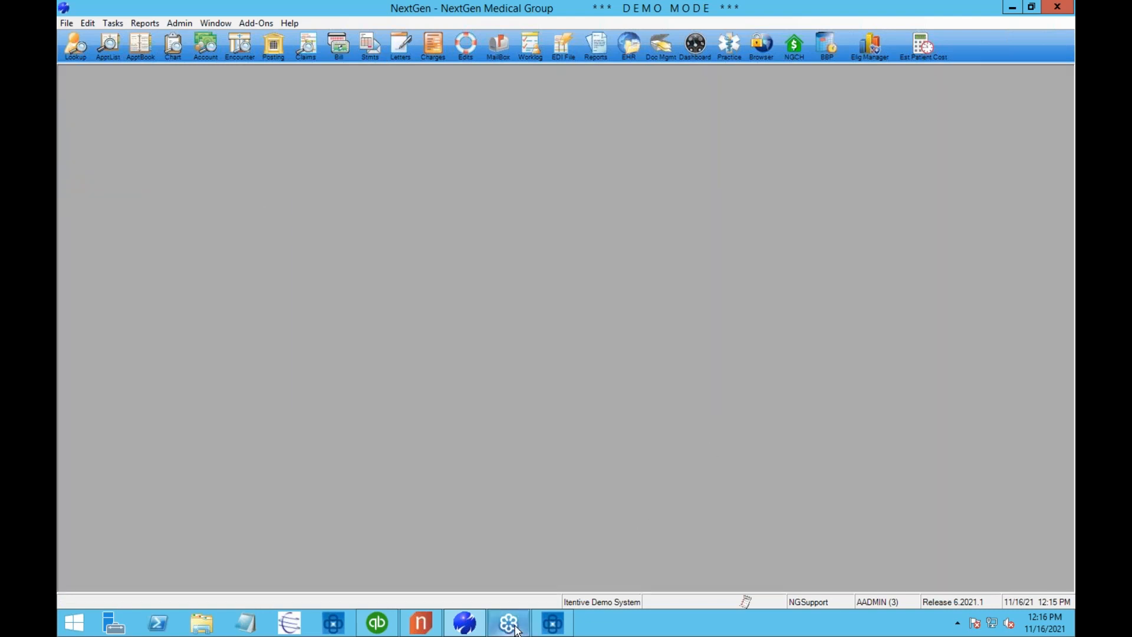
Switch back to Unapplied & Deposit Manager and compare the rule sets from Co Pay Clean Up through Deposit Management.
left_click(553, 623)
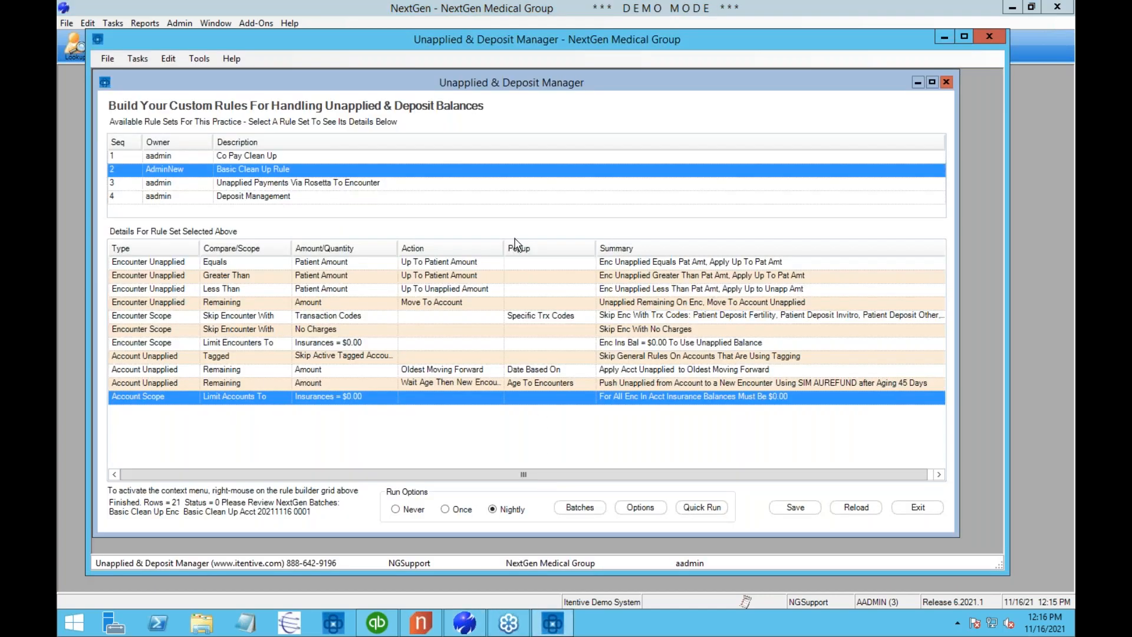
left_click(289, 156)
left_click(290, 170)
left_click(293, 183)
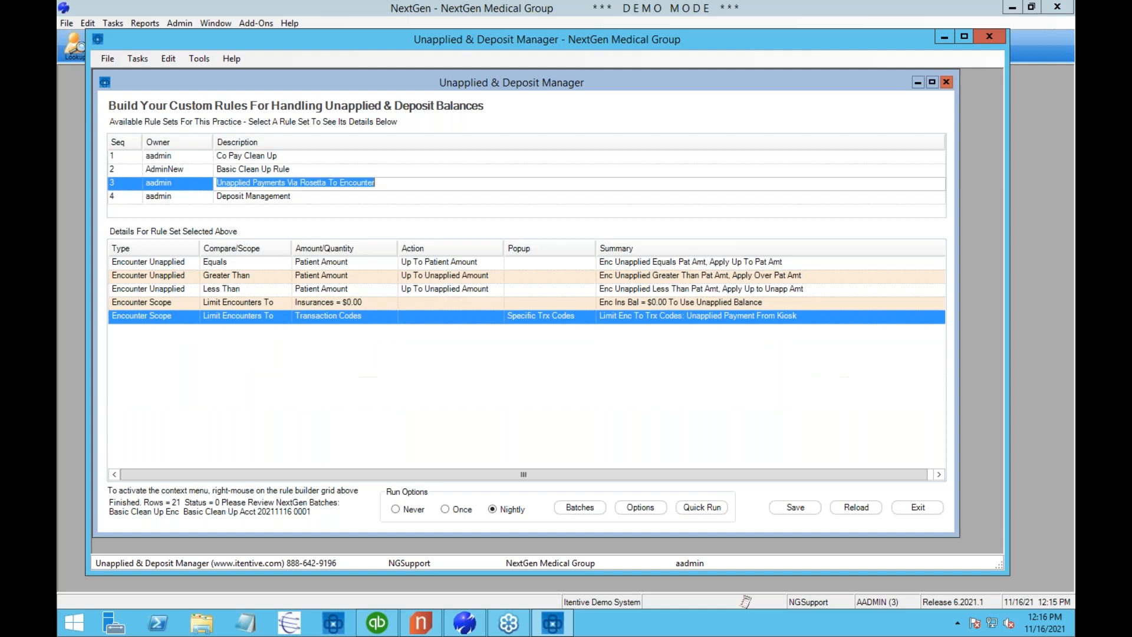
left_click(290, 170)
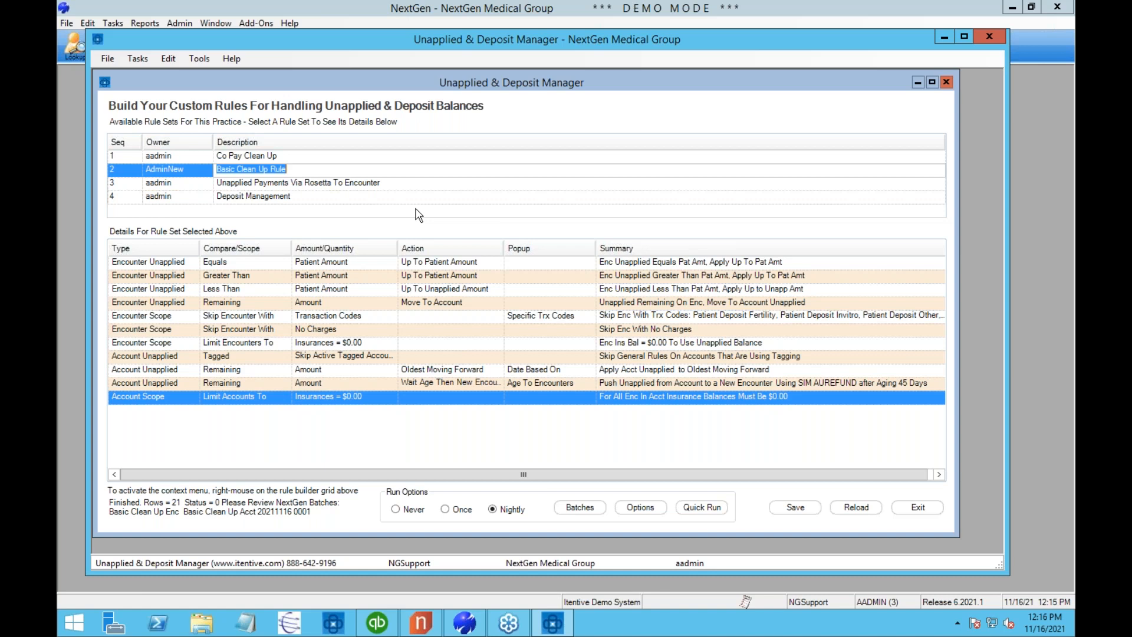
left_click(322, 196)
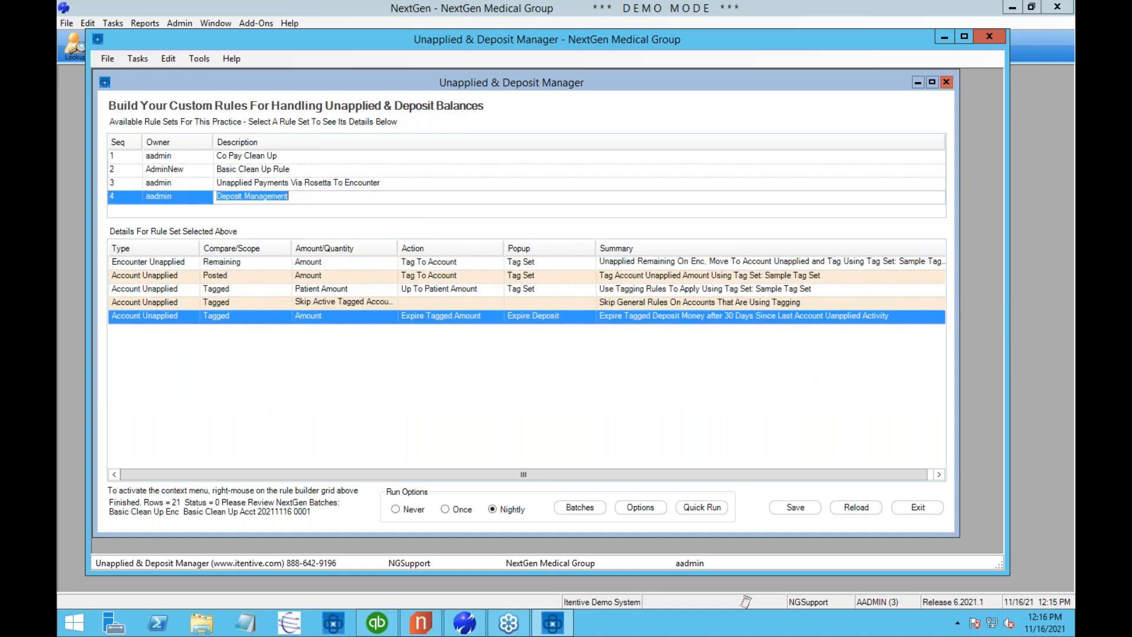
Open the deposit tag set cross references and examine the tagging transaction codes and the FERTILITY DEP usage rule for SIM 57022.
left_click(160, 61)
left_click(141, 90)
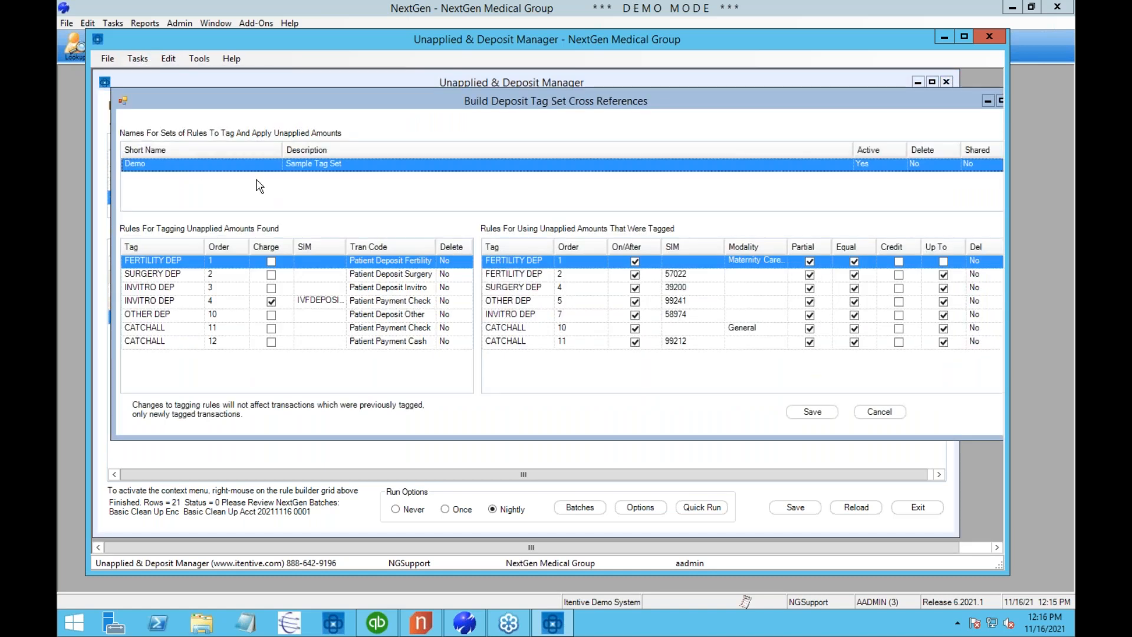
left_click(376, 275)
left_click(695, 274)
left_click(695, 274)
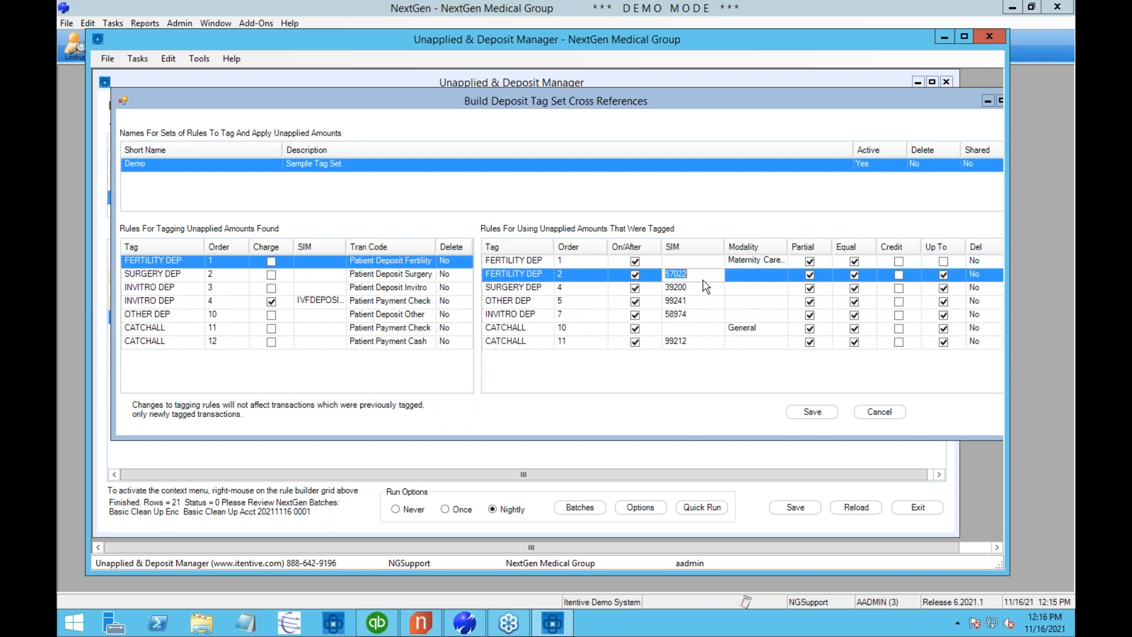
Compare the FERTILITY DEP tagging rule with its usage rules by modality and SIM, and save the tag set.
left_click(402, 261)
key("Down")
key("Up")
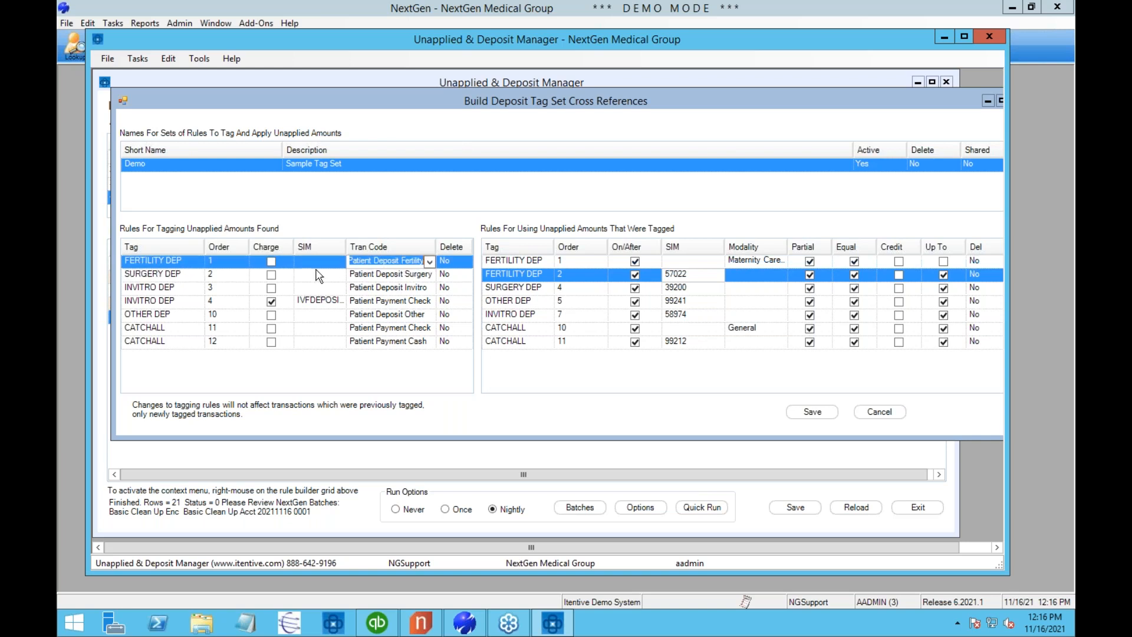
key("Home")
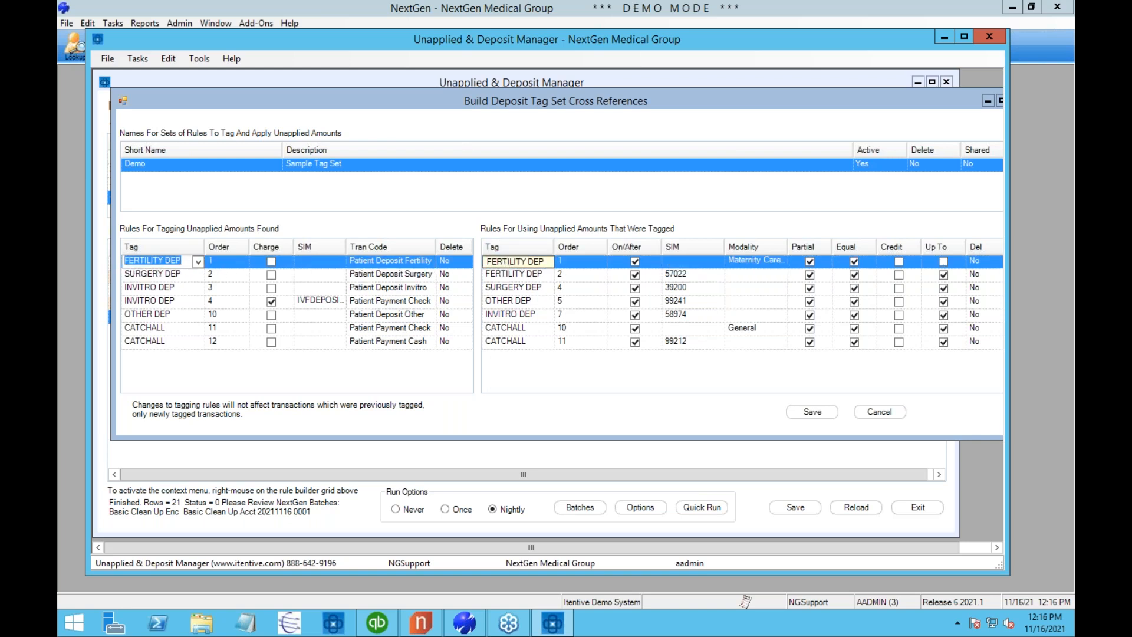
key("Down")
key("Up")
key("Down")
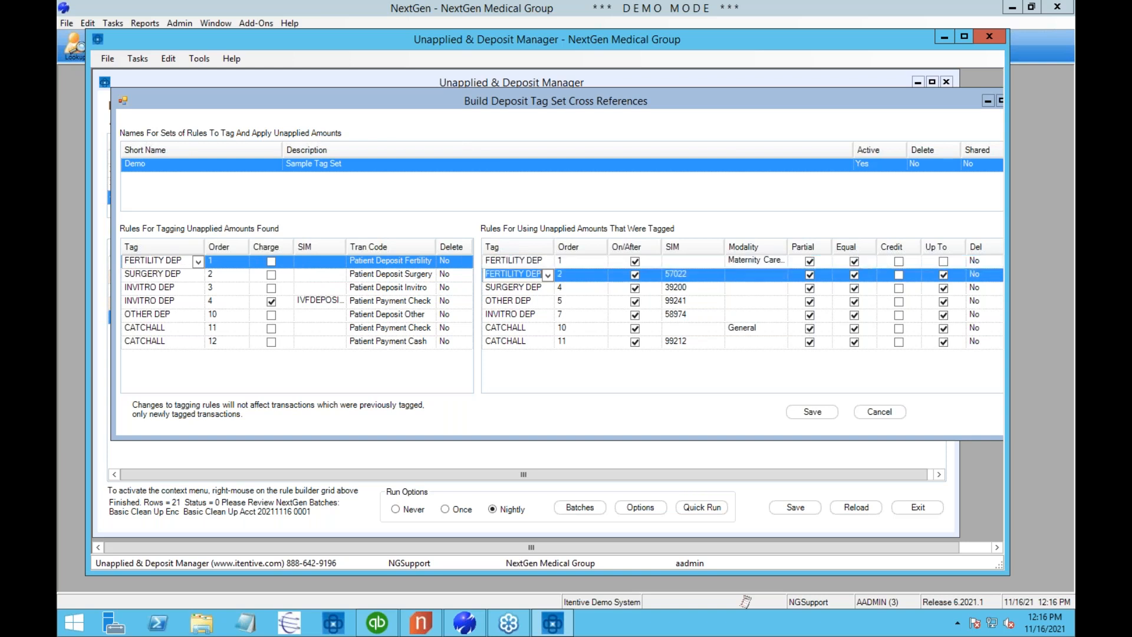
left_click(690, 273)
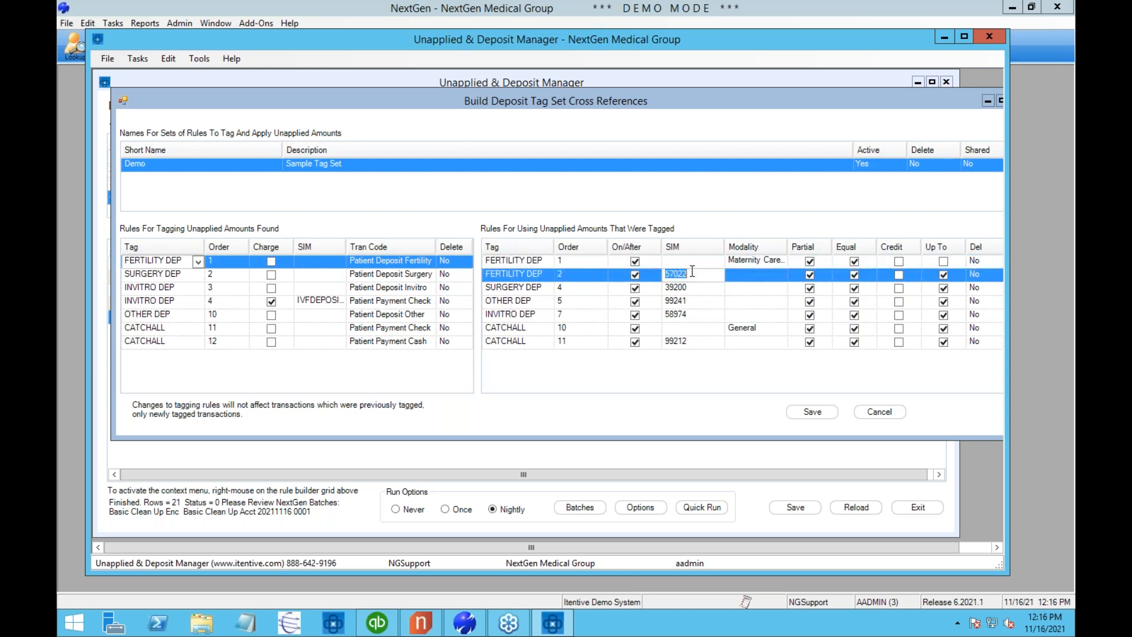
left_click(752, 260)
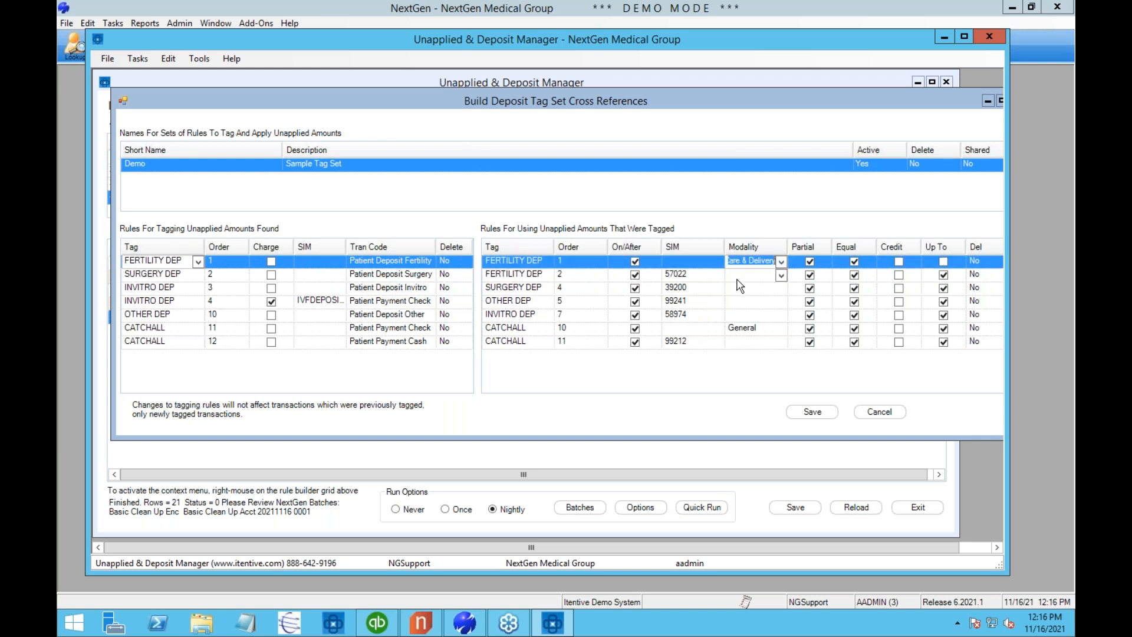
left_click(682, 274)
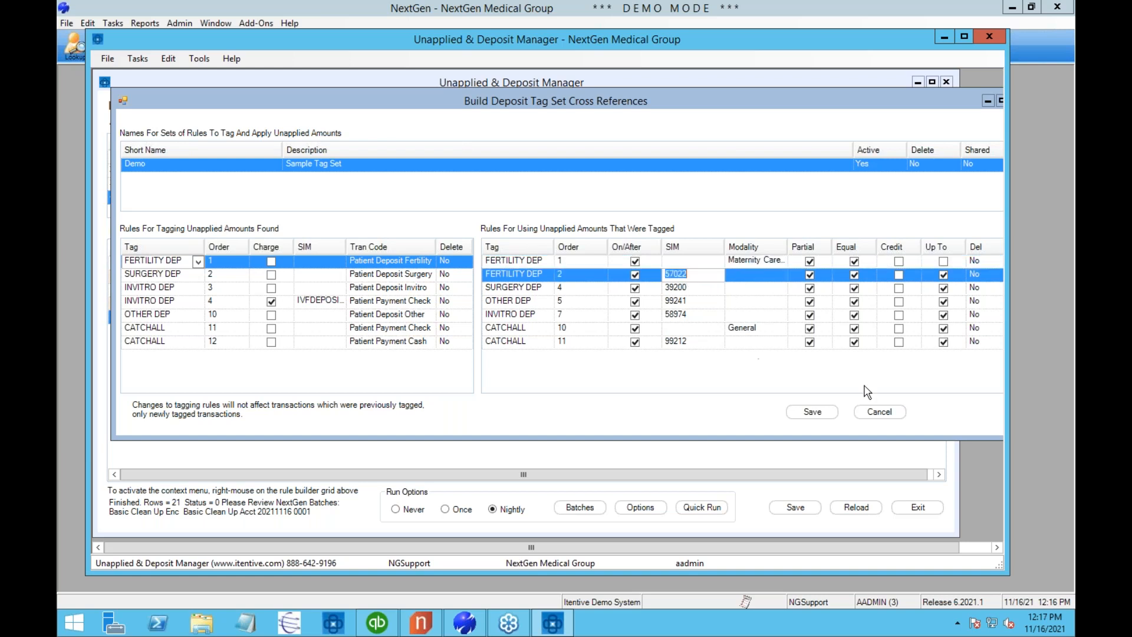
left_click(827, 413)
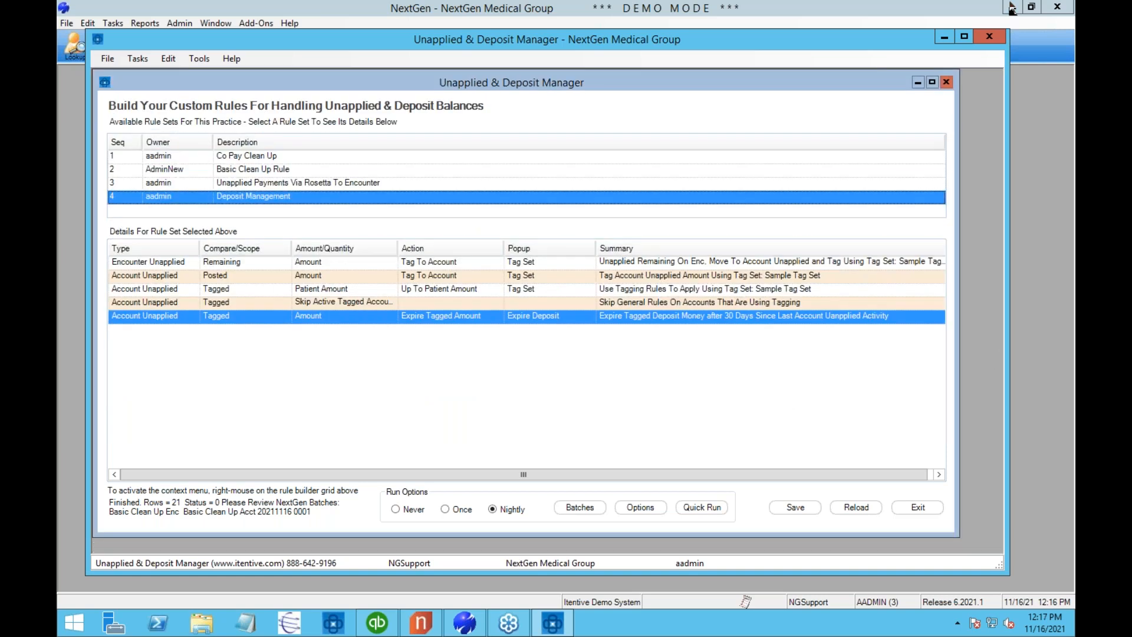
Close Unapplied & Deposit Manager, launch the RefundManager add-on and dismiss its status information.
left_click(990, 37)
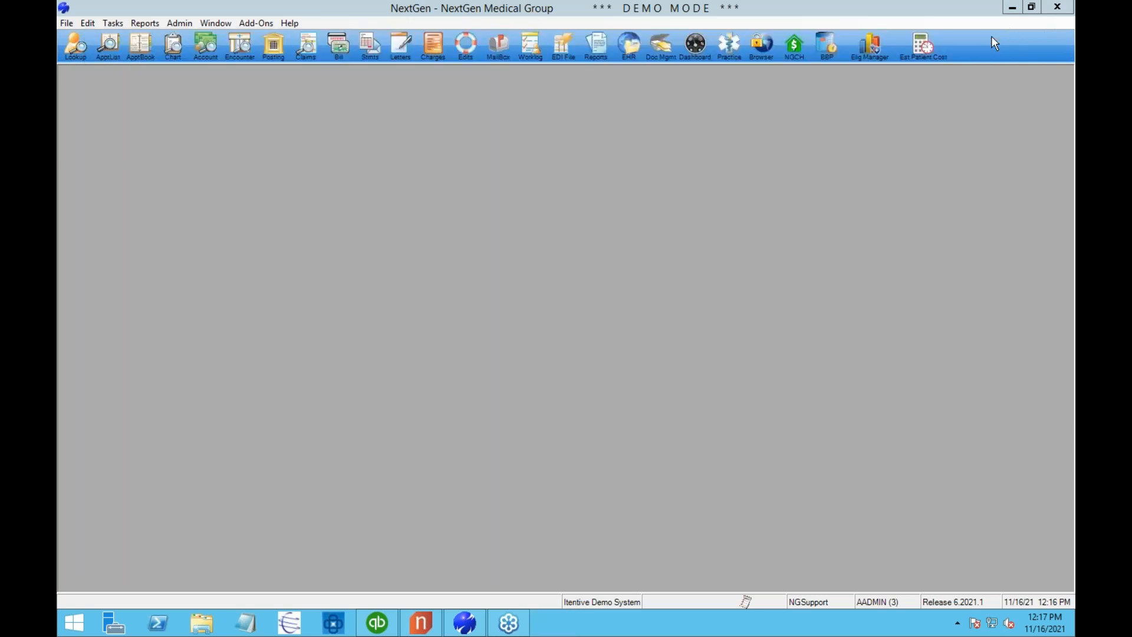
left_click(262, 27)
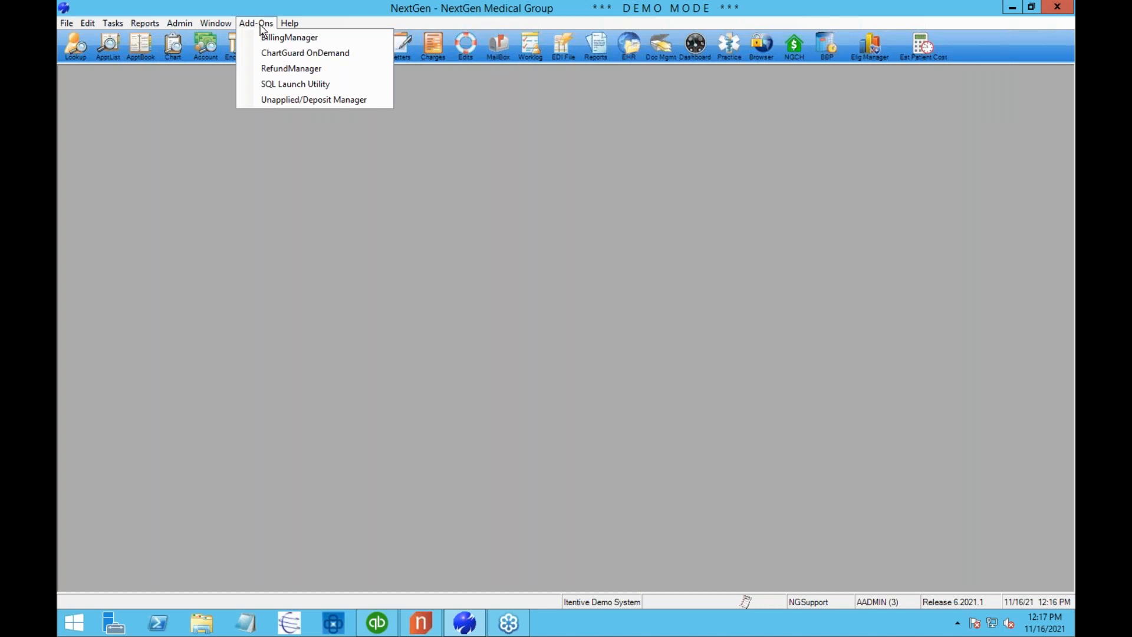
left_click(277, 69)
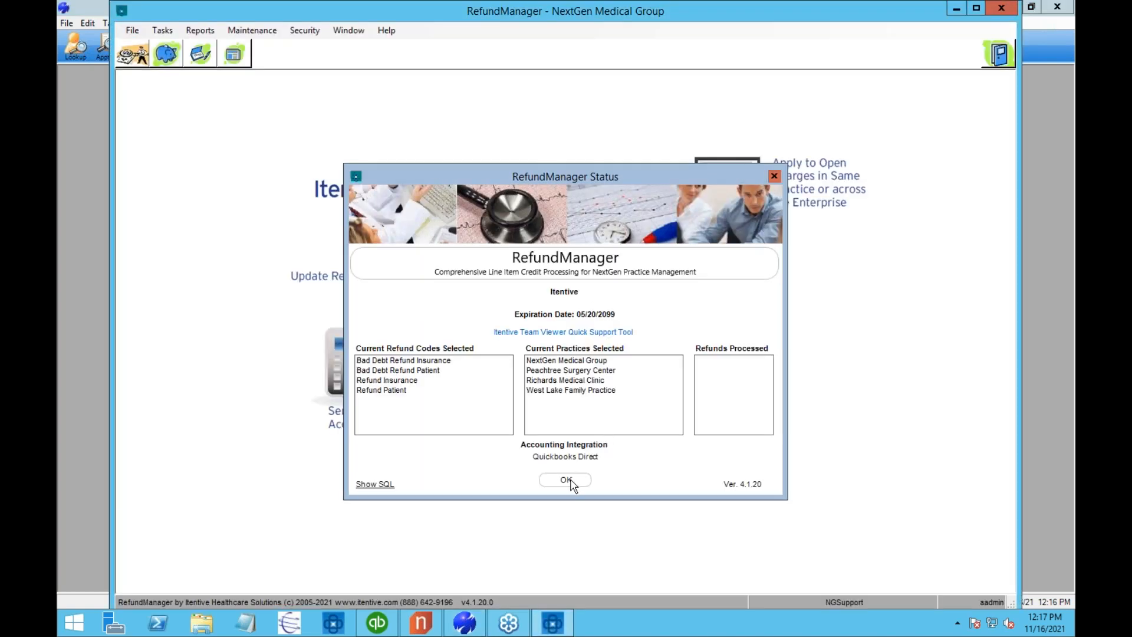
left_click(566, 480)
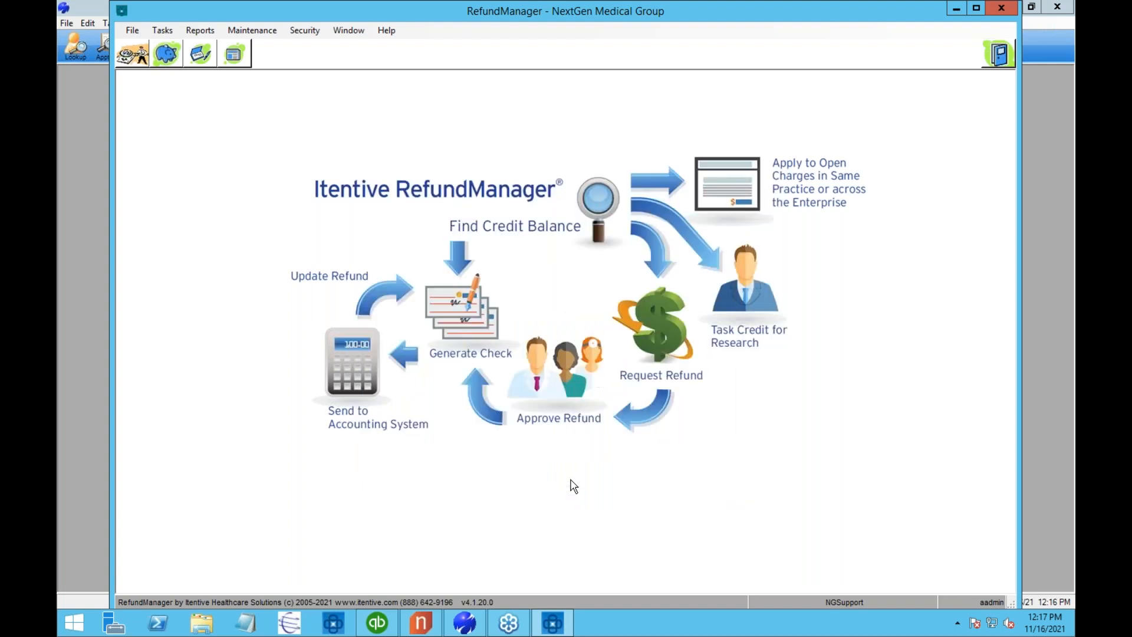
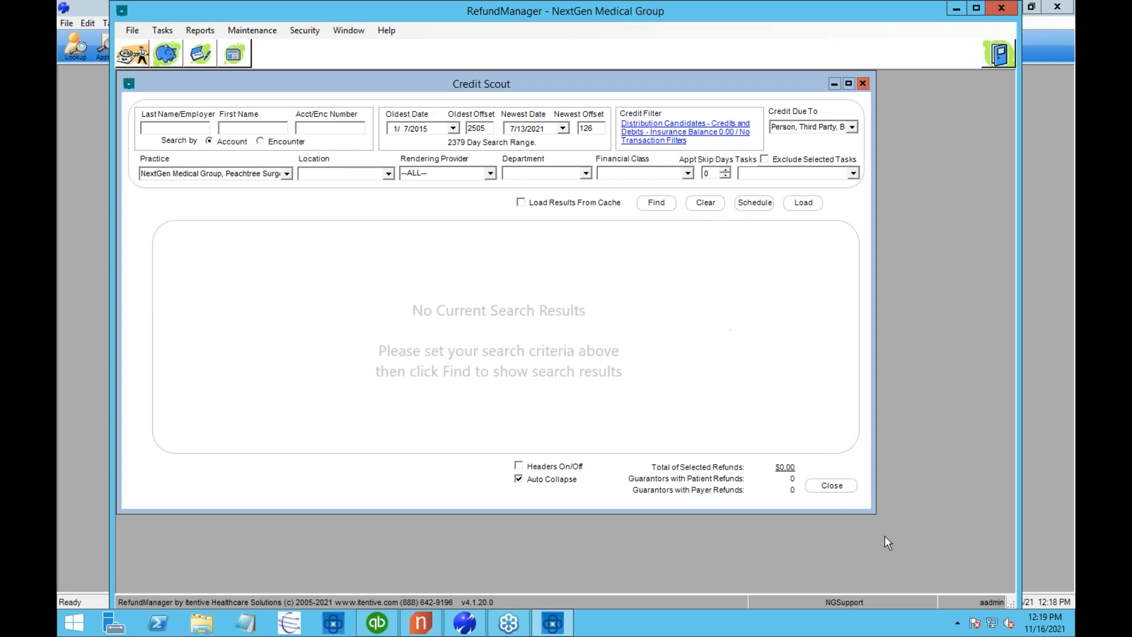
Enlarge Credit Scout, find the distribution-candidate credits, and expand the guarantor with the $50.00 patient credit down to the practice account.
left_click_drag(877, 511, 971, 562)
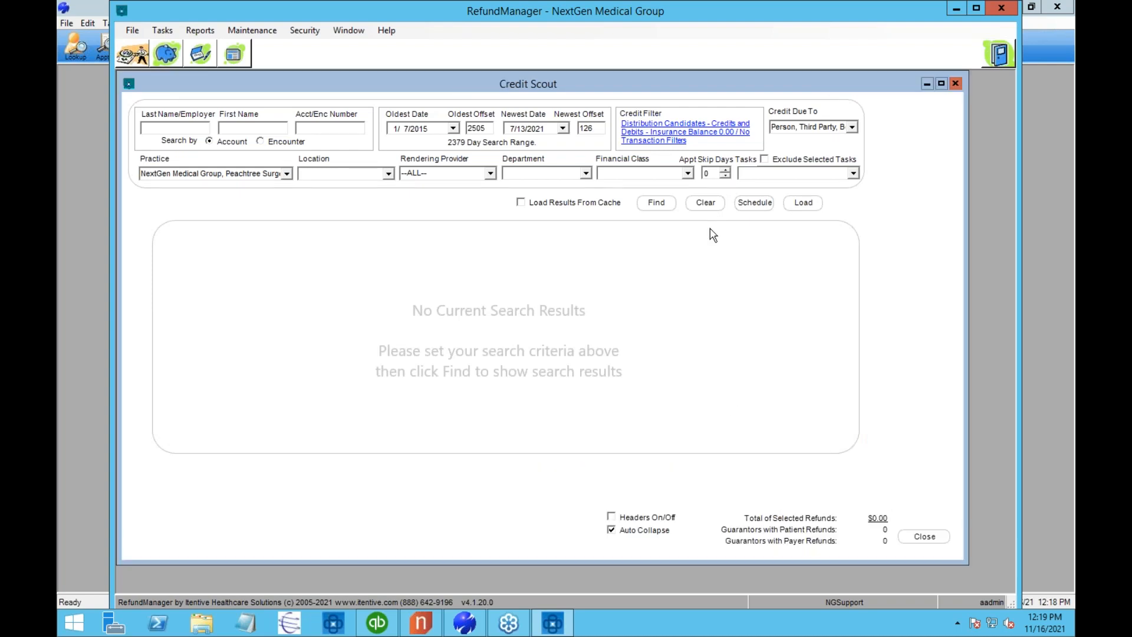
left_click(652, 203)
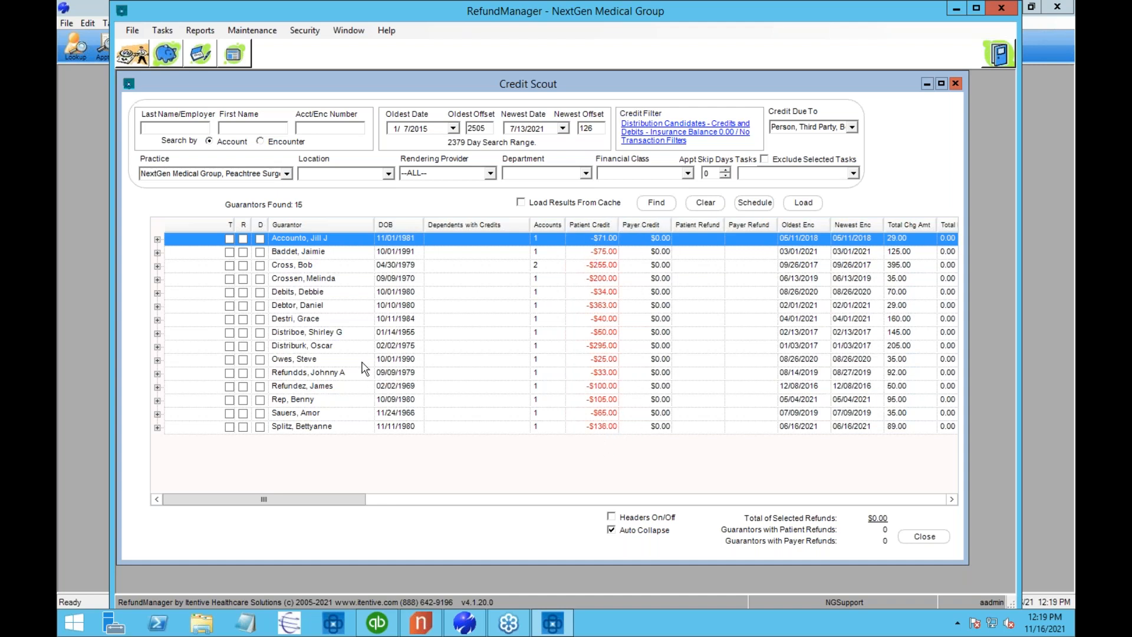
left_click(305, 336)
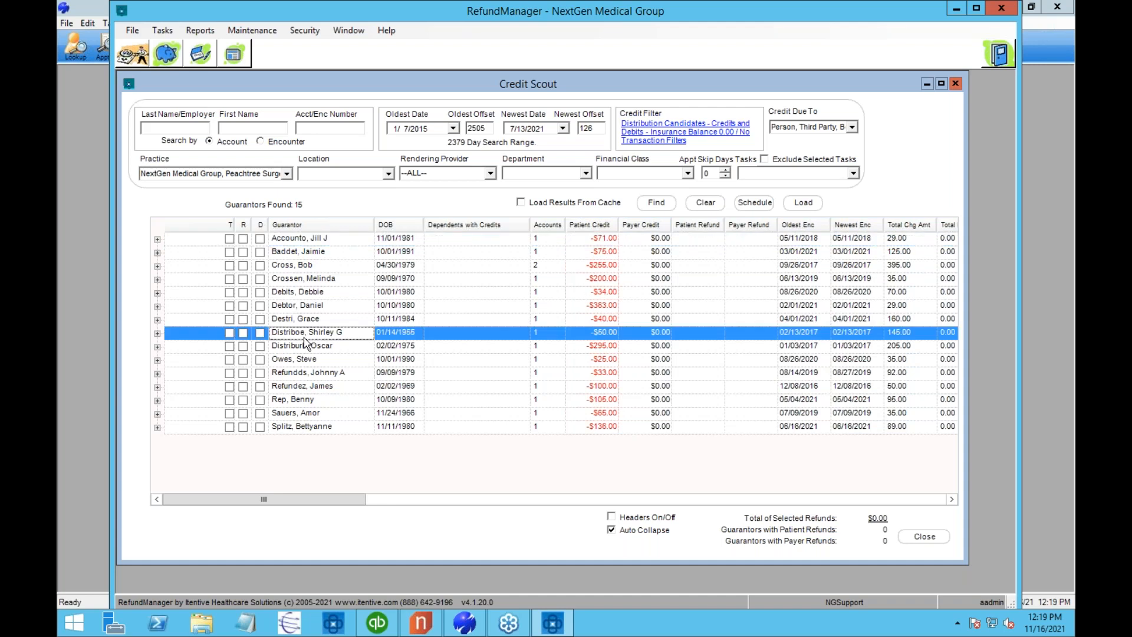
left_click(157, 333)
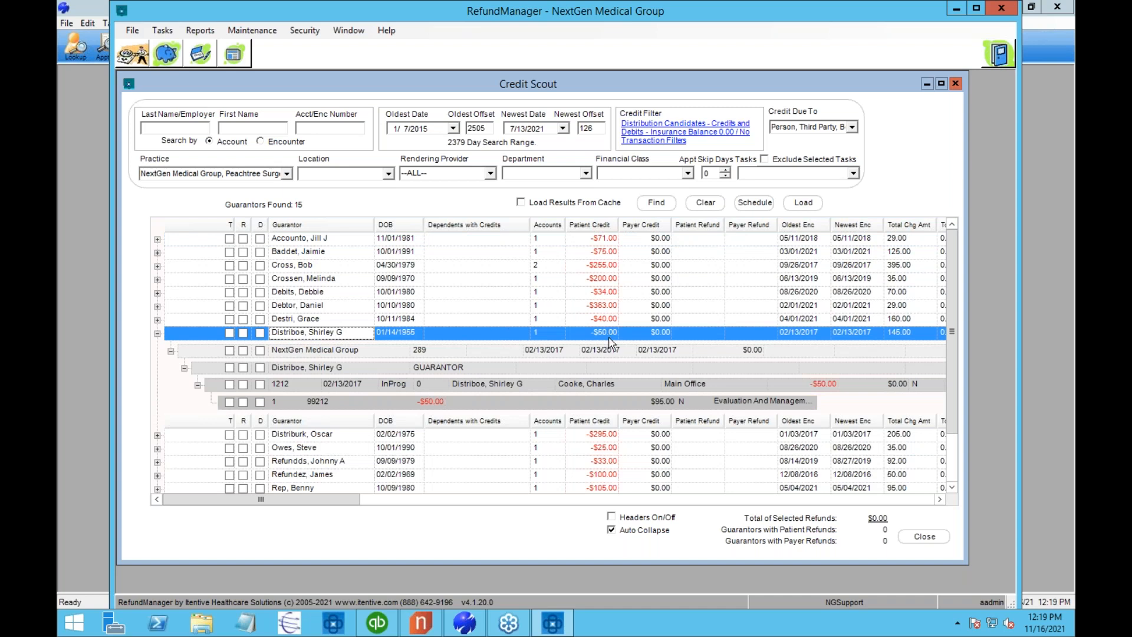
left_click(460, 354)
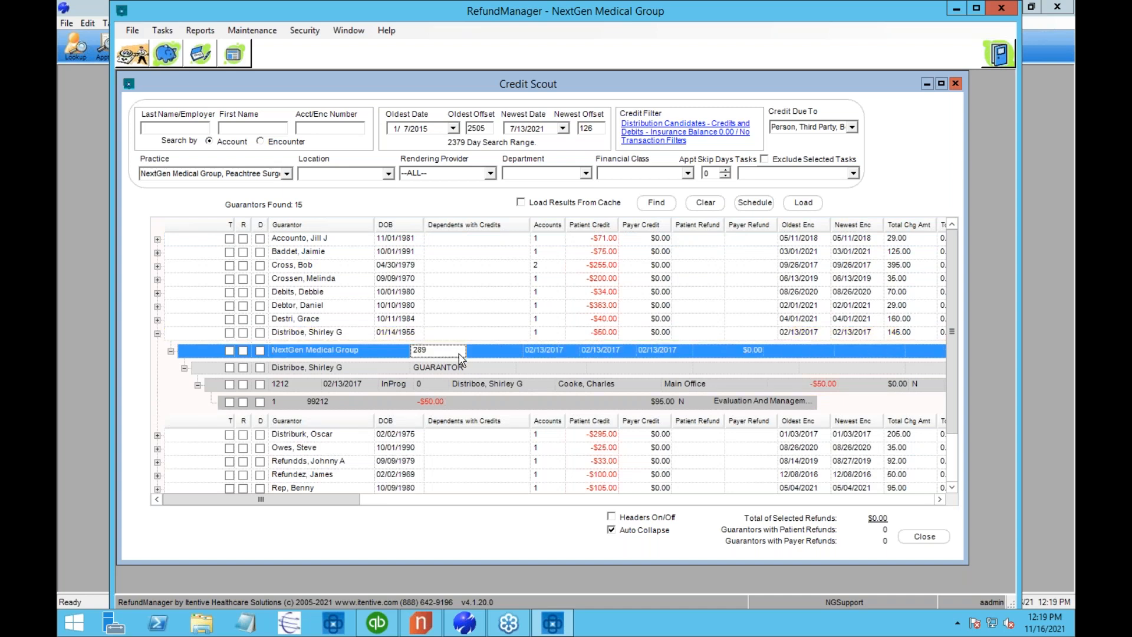
Examine the guarantor details and encounter transactions behind the $50.00 patient credit on the 02/13/2017 encounter, and close the transaction list.
left_click(446, 370)
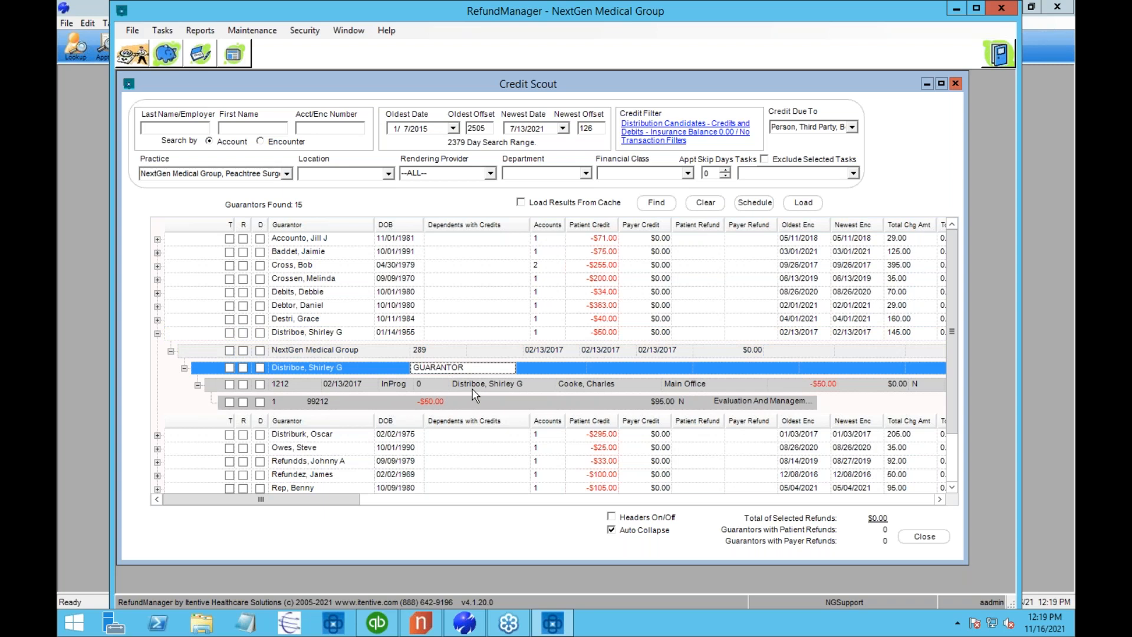
left_click(373, 370)
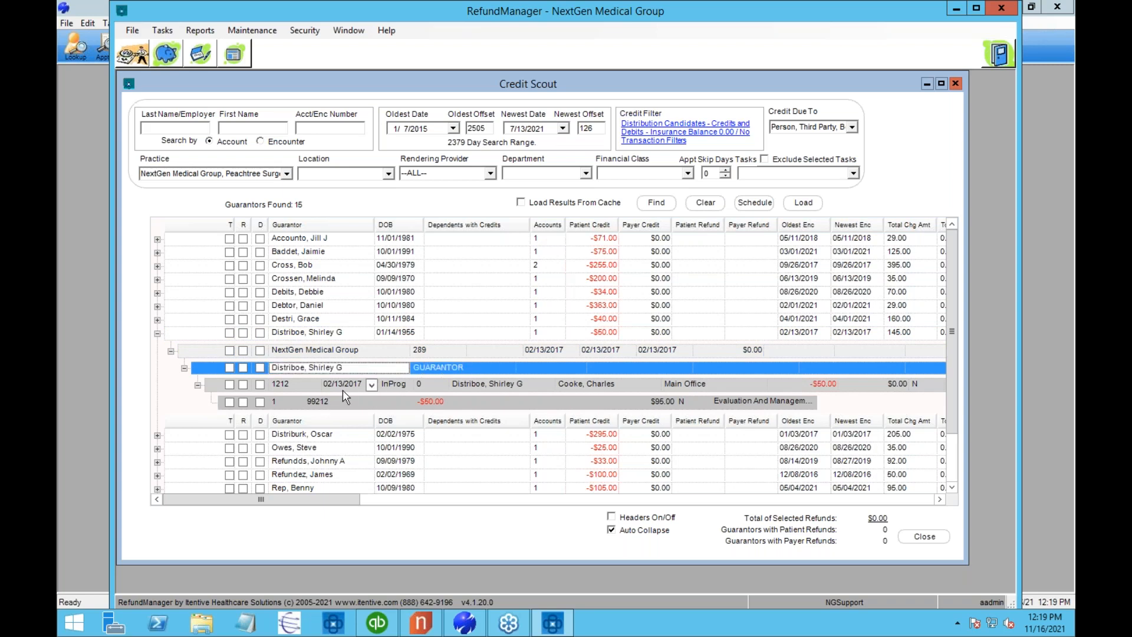
left_click(286, 403)
left_click(290, 387)
double_click(290, 387)
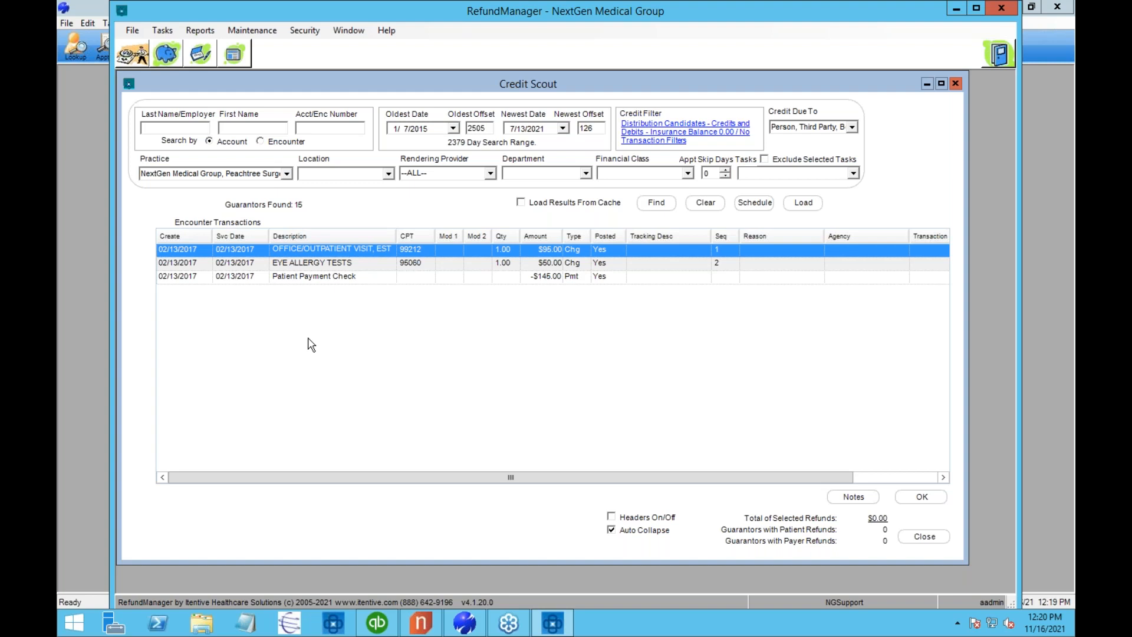
left_click(530, 265)
left_click(533, 278)
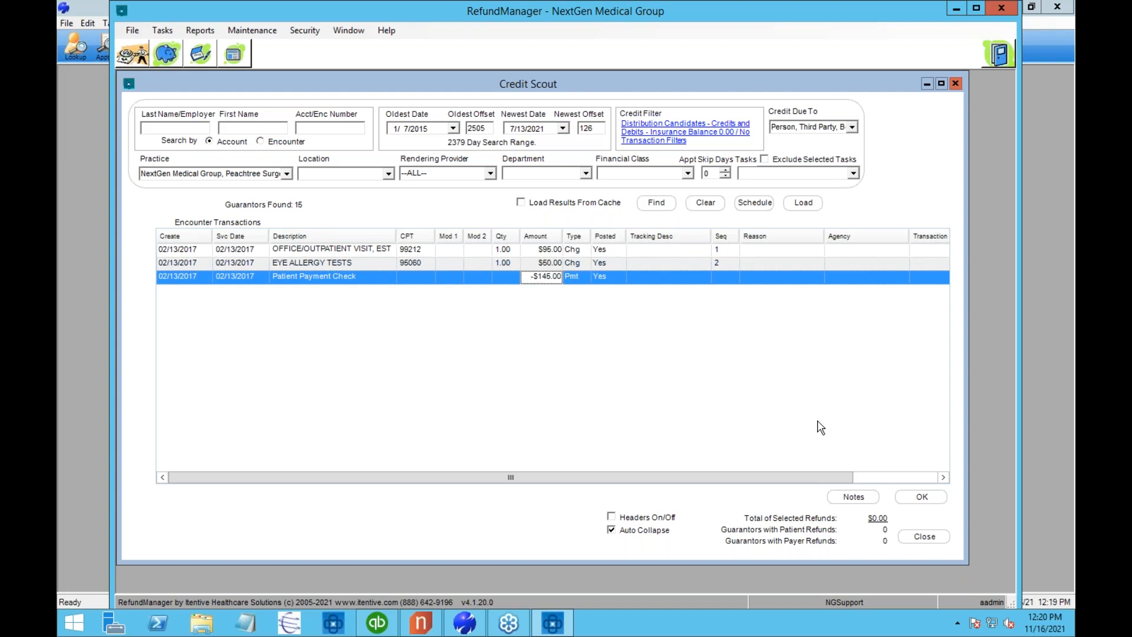
left_click(917, 497)
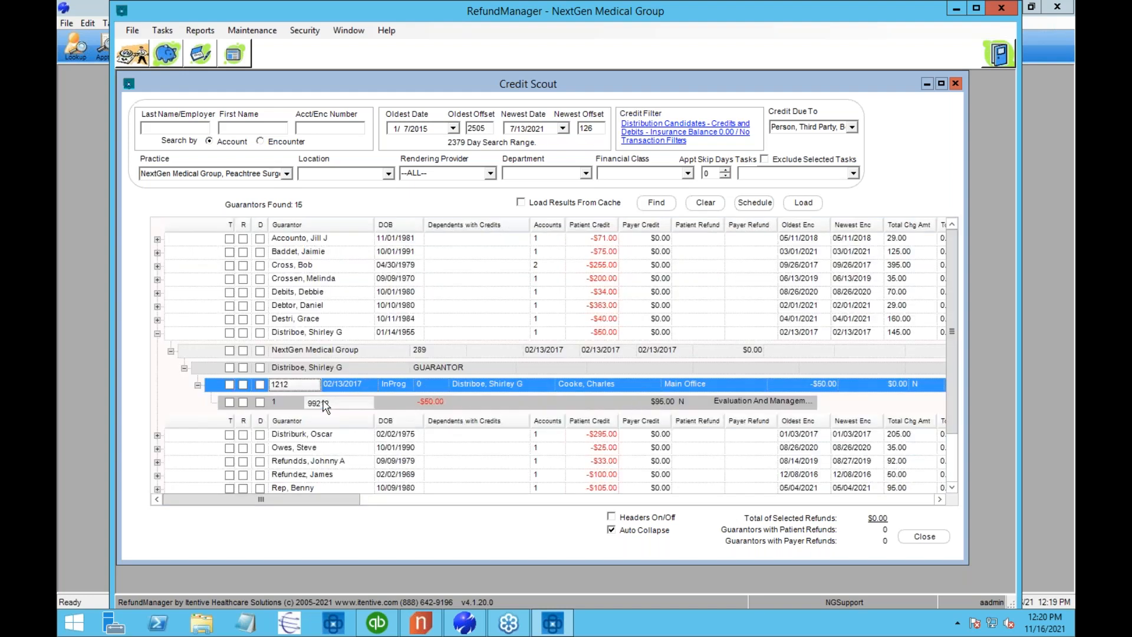
Review the charge totals for SIM 99212 on the 02/13/2017 encounter and return to the guarantor list.
double_click(325, 406)
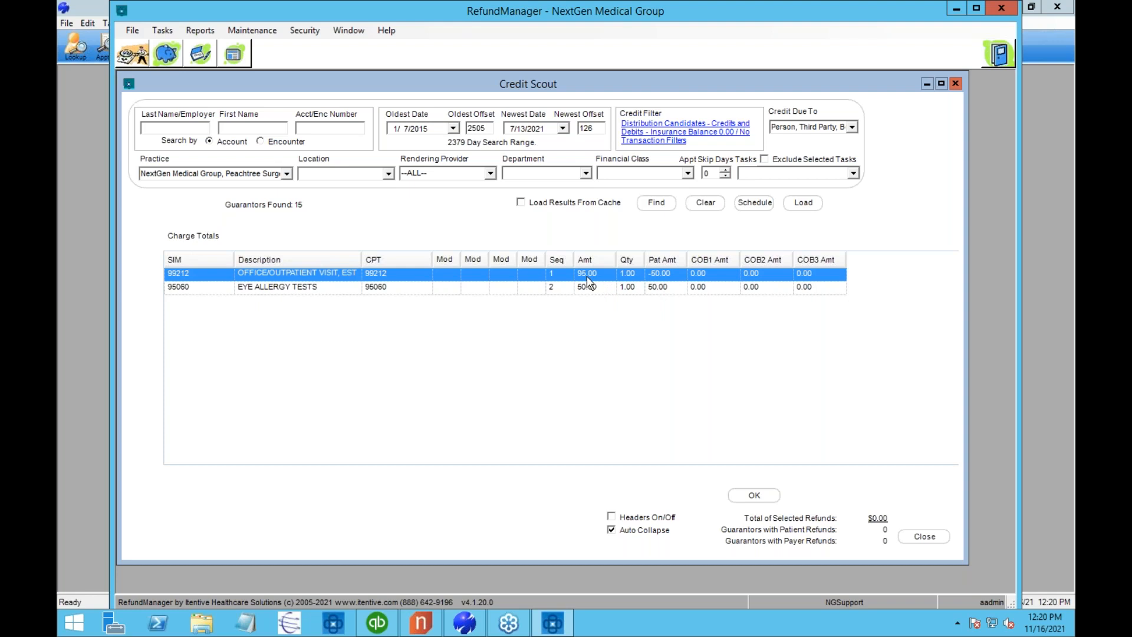
left_click(754, 496)
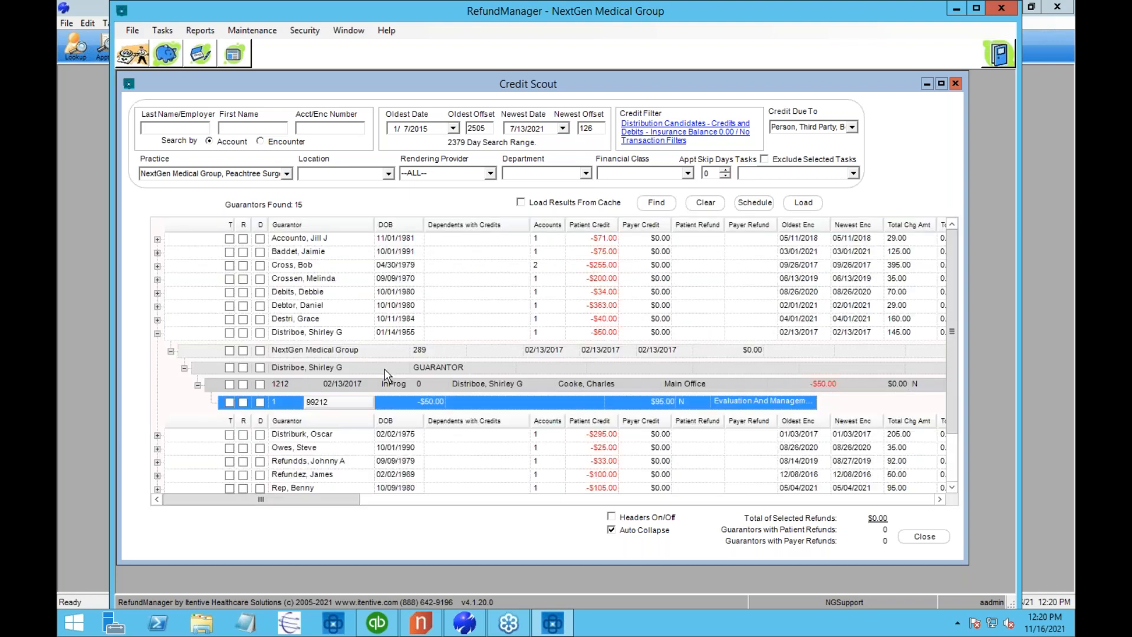
left_click(349, 402)
Mark the guarantors with the $50.00 and $295.00 patient credits for distribution, expanding the $295.00 one down to its charge.
left_click(260, 333)
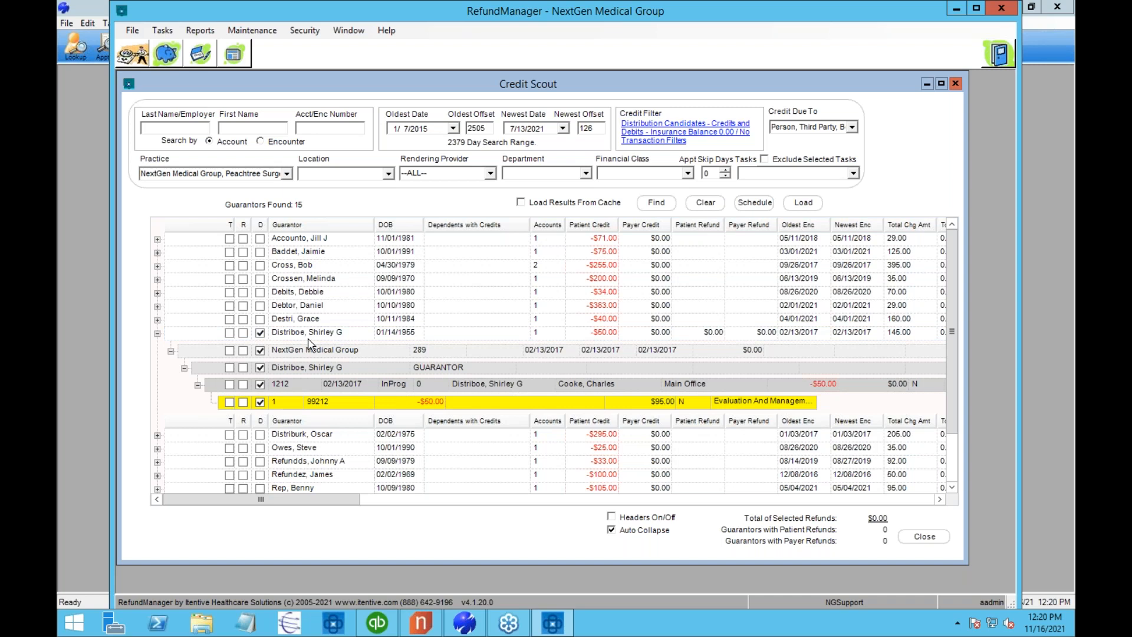
left_click(158, 436)
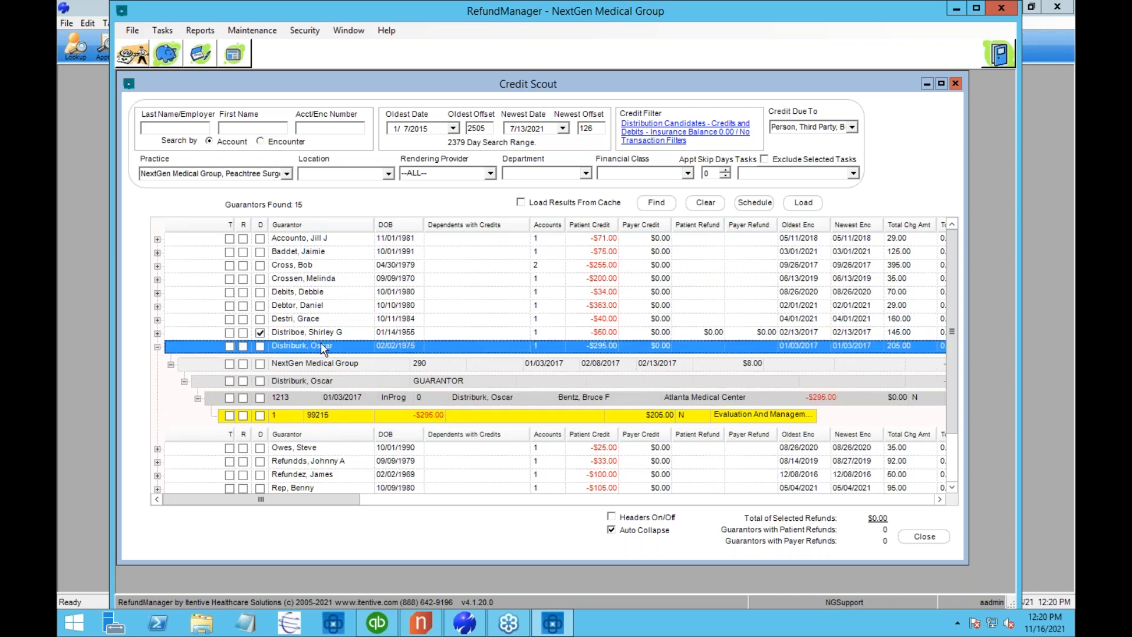
left_click(260, 346)
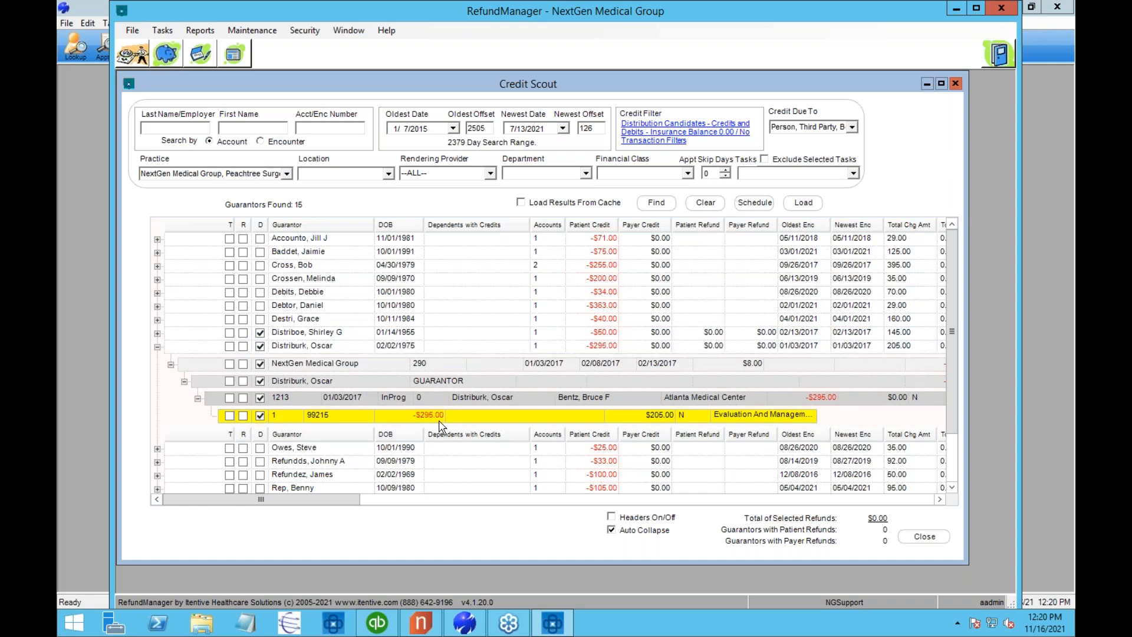
Check the distribution preview for the guarantor with the $295.00 patient credit and close it.
right_click(292, 364)
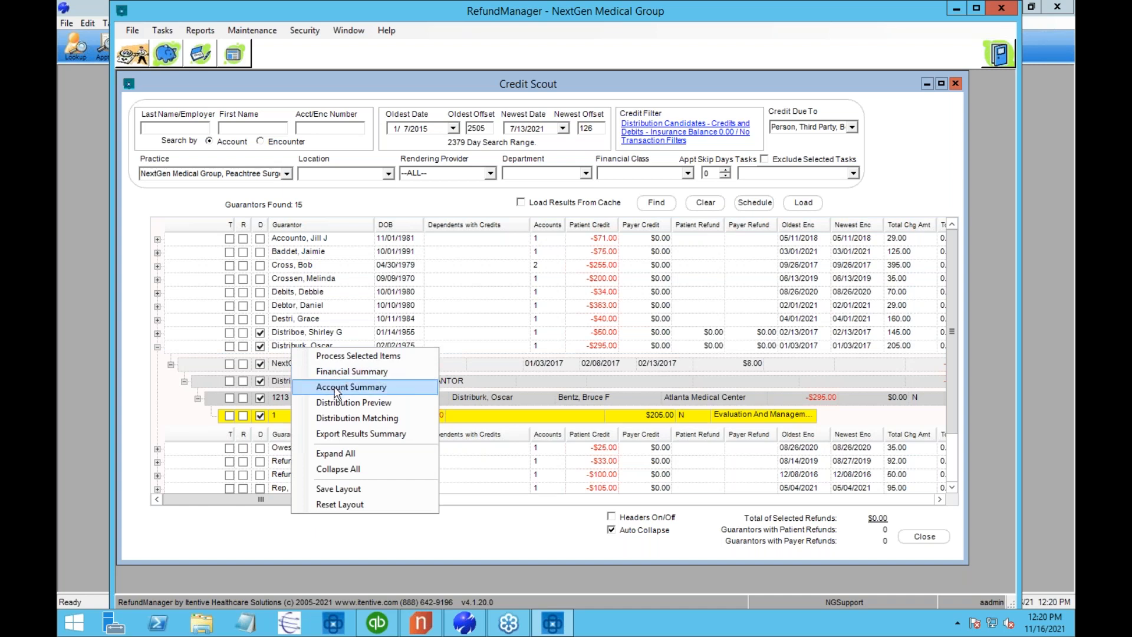
left_click(335, 402)
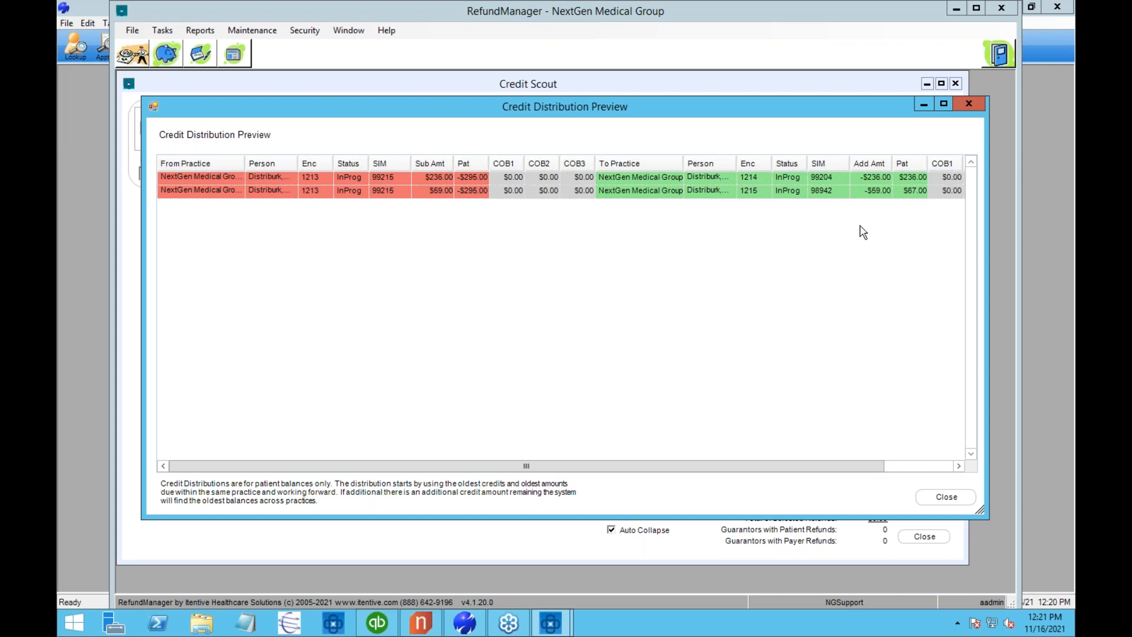
left_click(946, 499)
Process the selected items with Distribute enabled, check the preview for all guarantors, and proceed with the distributions.
right_click(307, 348)
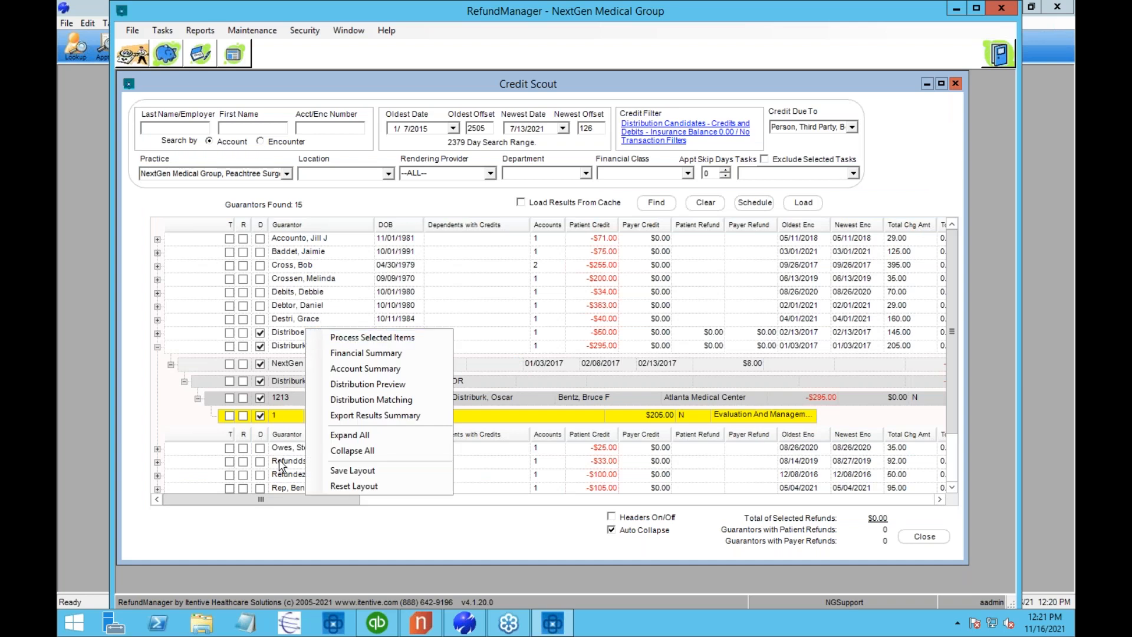
left_click(355, 341)
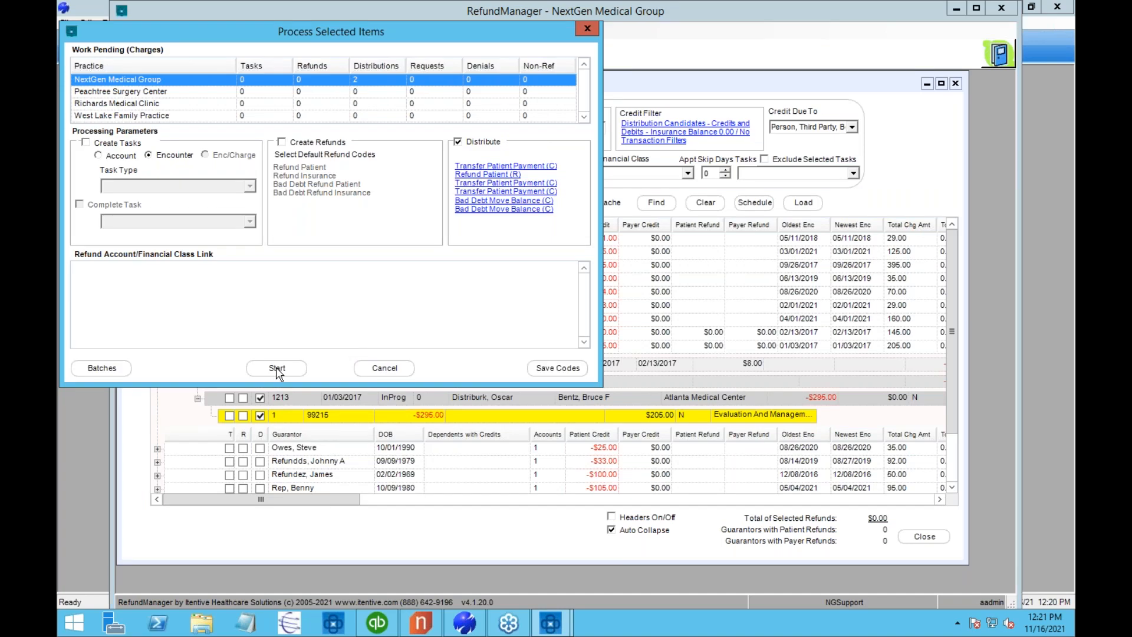
left_click(277, 369)
left_click(573, 358)
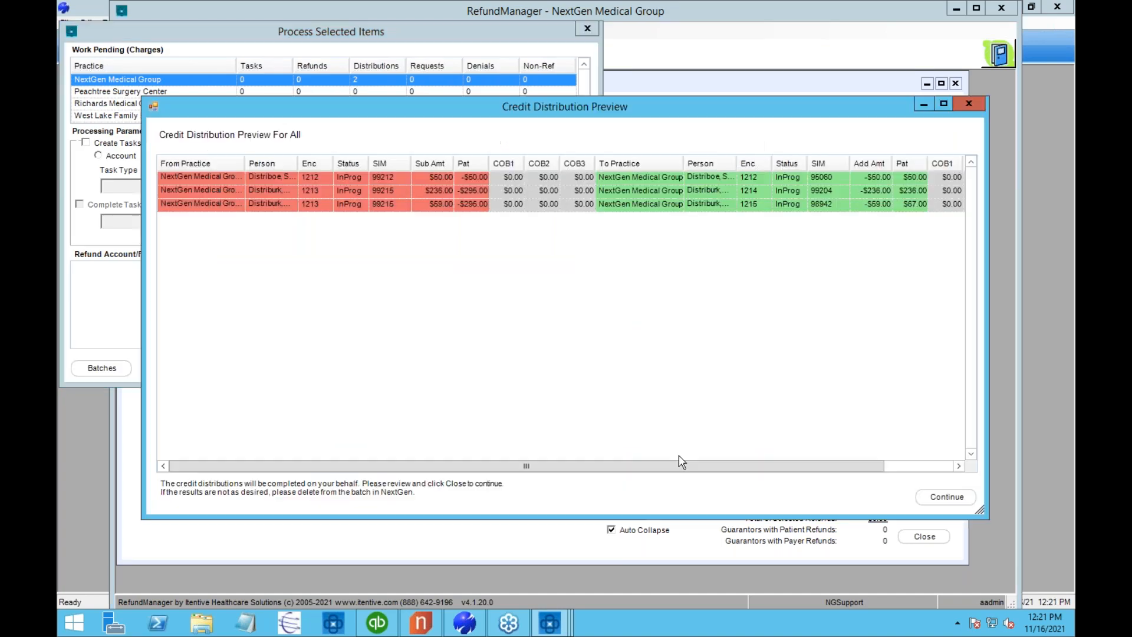
left_click(967, 498)
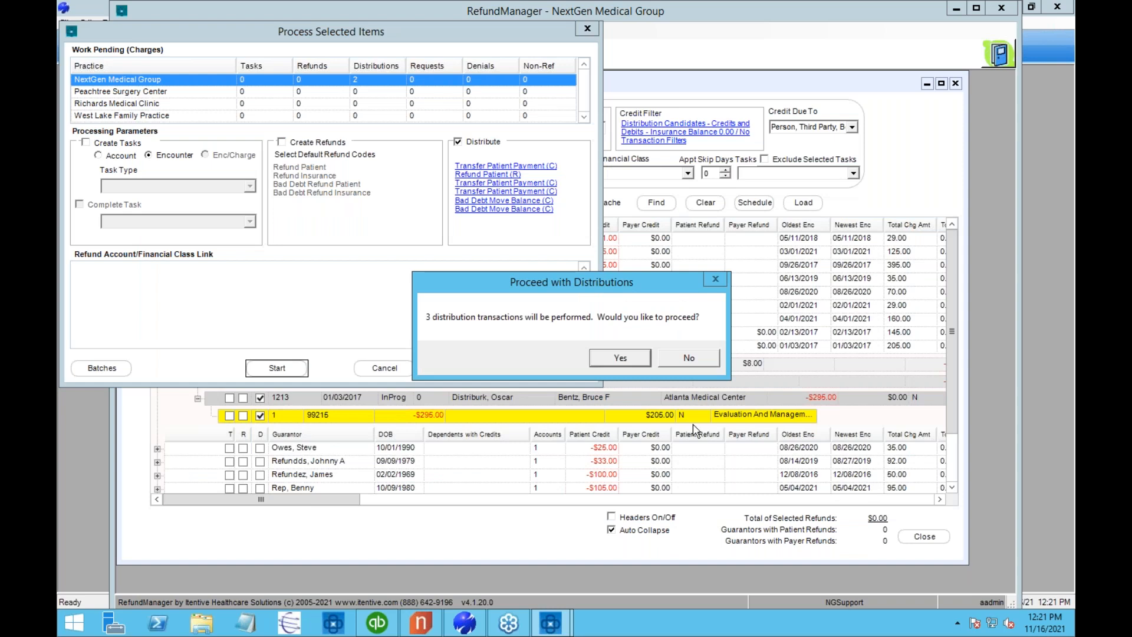
left_click(616, 356)
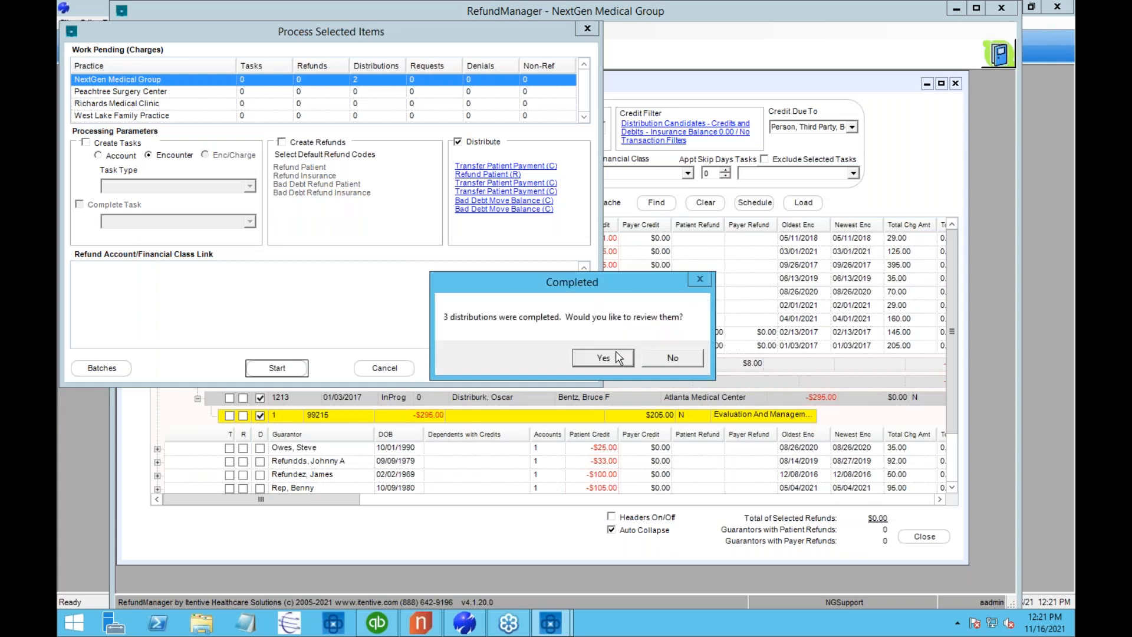
Review the completed credit distribution results and close the processing of selected items.
left_click(616, 358)
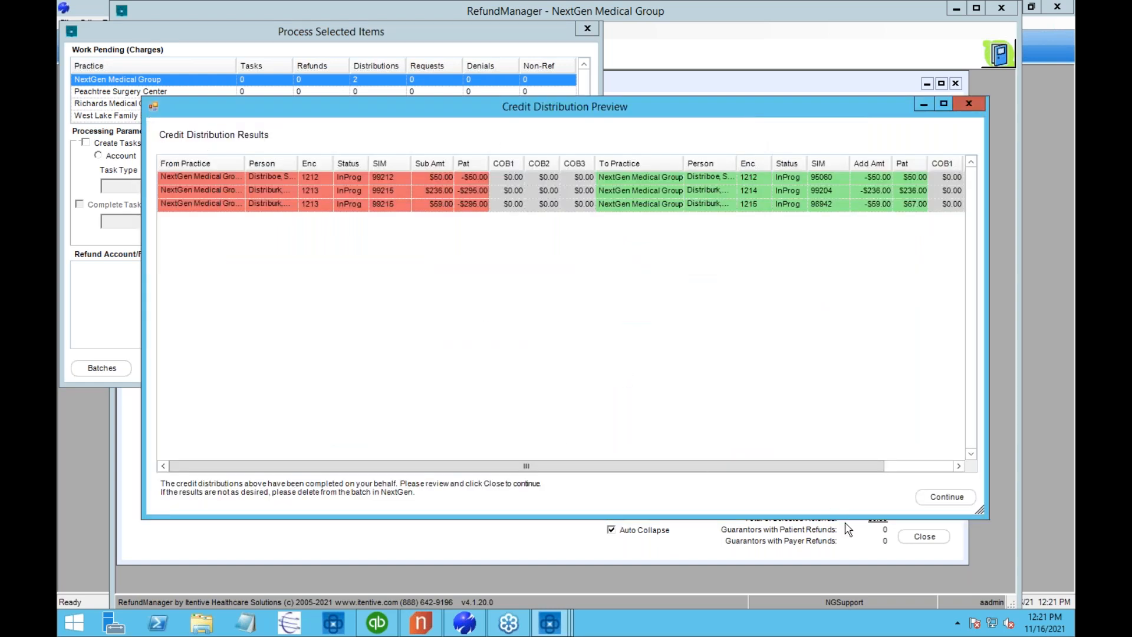
left_click(947, 497)
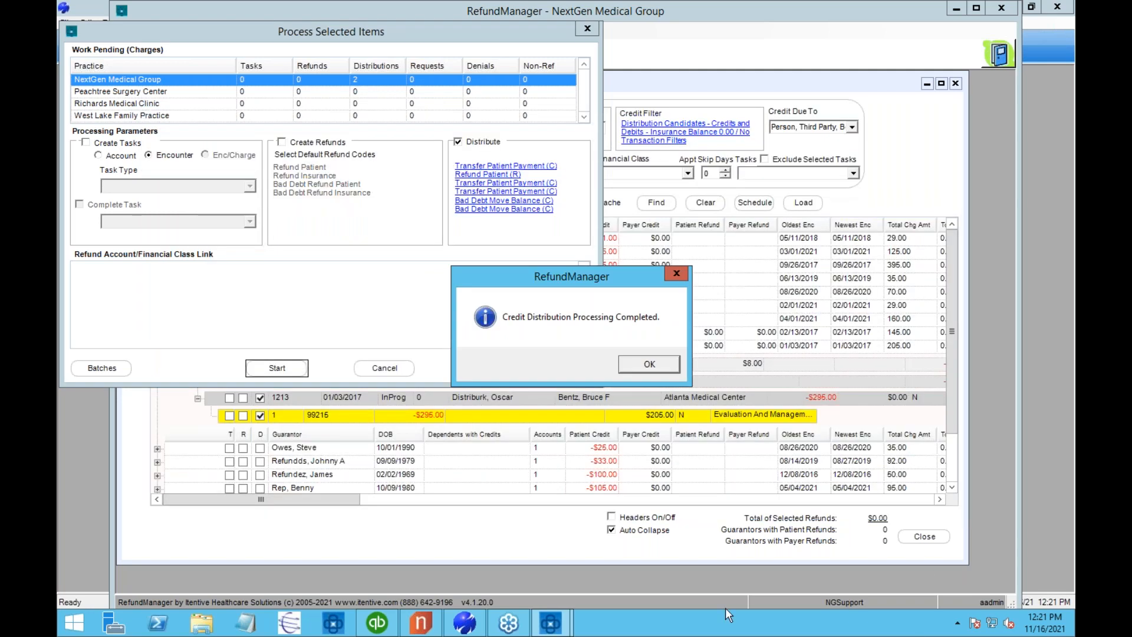
left_click(672, 366)
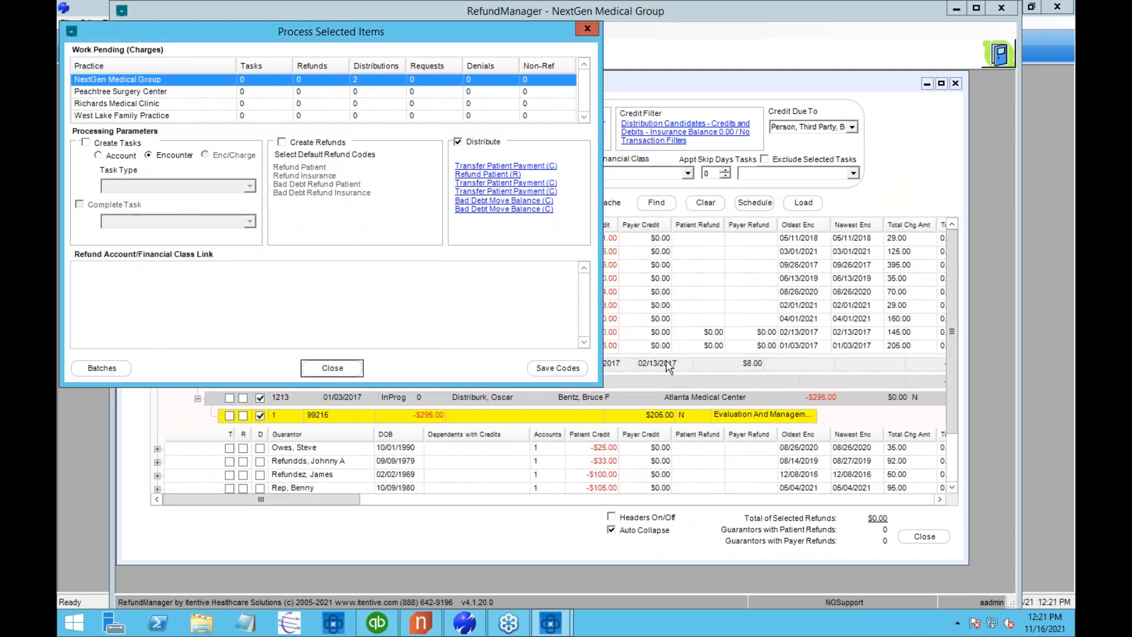
left_click(354, 366)
left_click(372, 417)
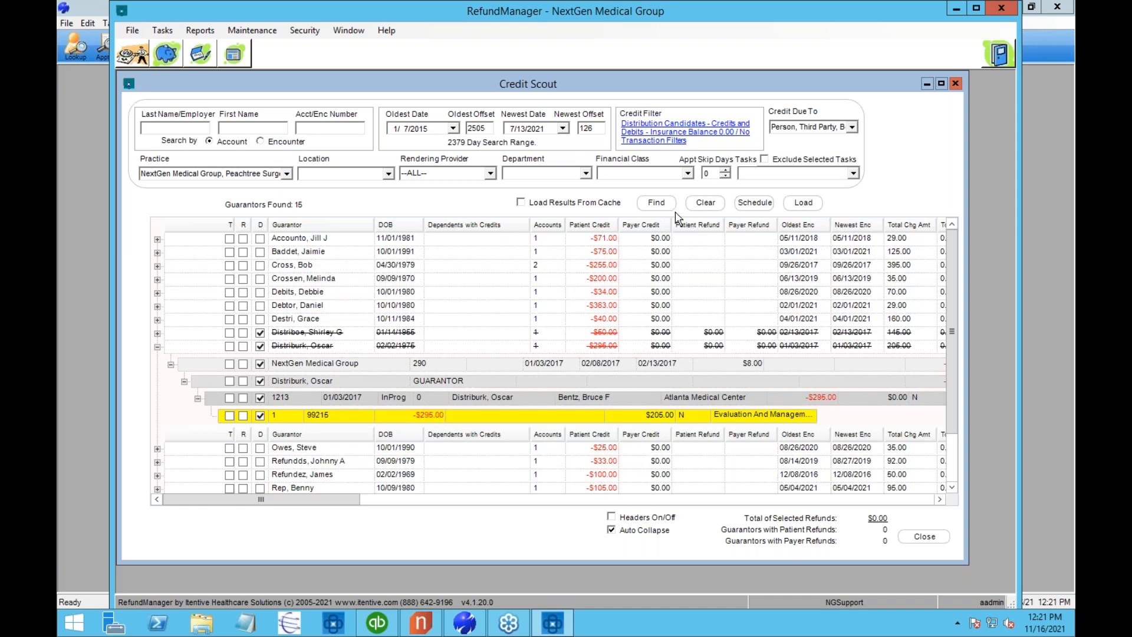
Set the charge filter to Any One Bucket's Credit > Total Account Debit - No Balance Control Issues and find the matching credits.
left_click(642, 134)
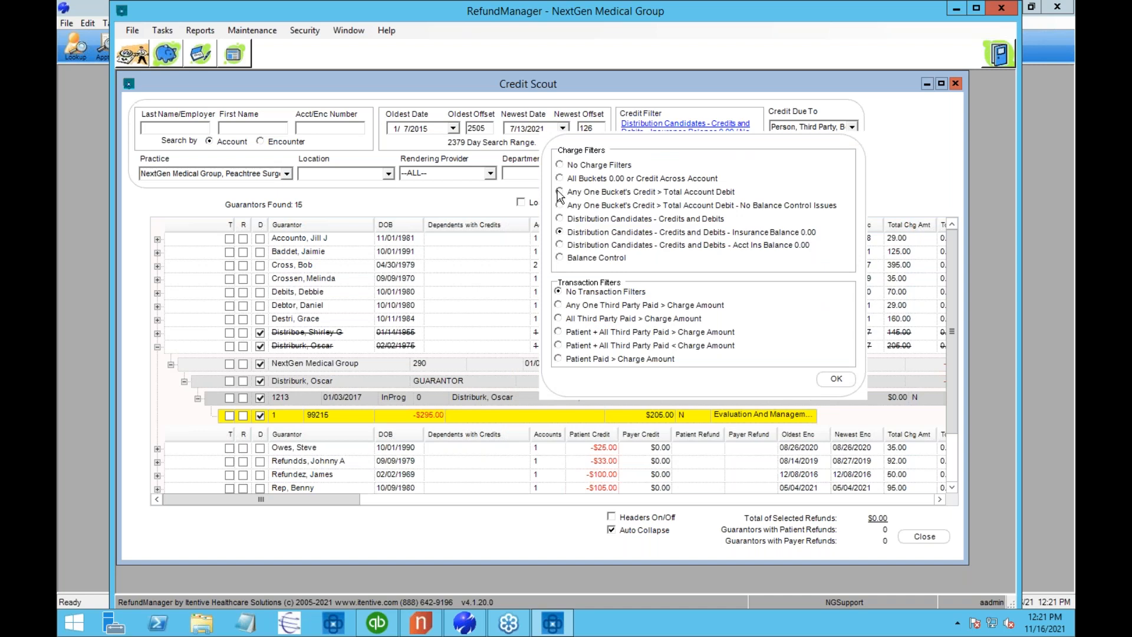
left_click(559, 205)
left_click(847, 381)
left_click(656, 204)
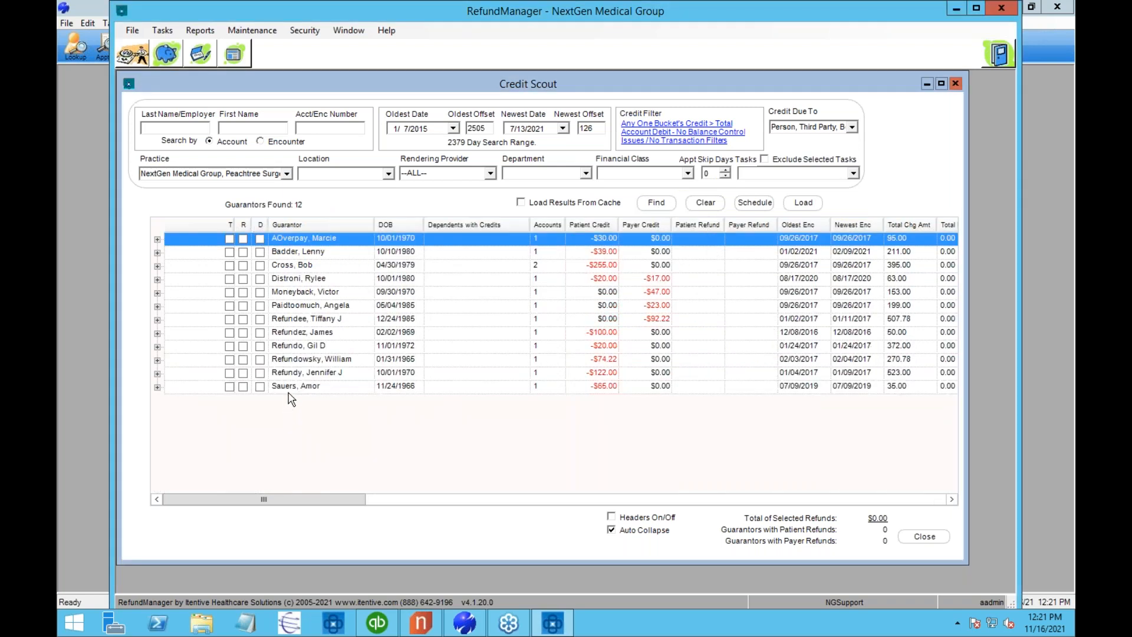
Expand the guarantor with the $122.00 patient credit and check the account summary and encounters behind it.
left_click(170, 374)
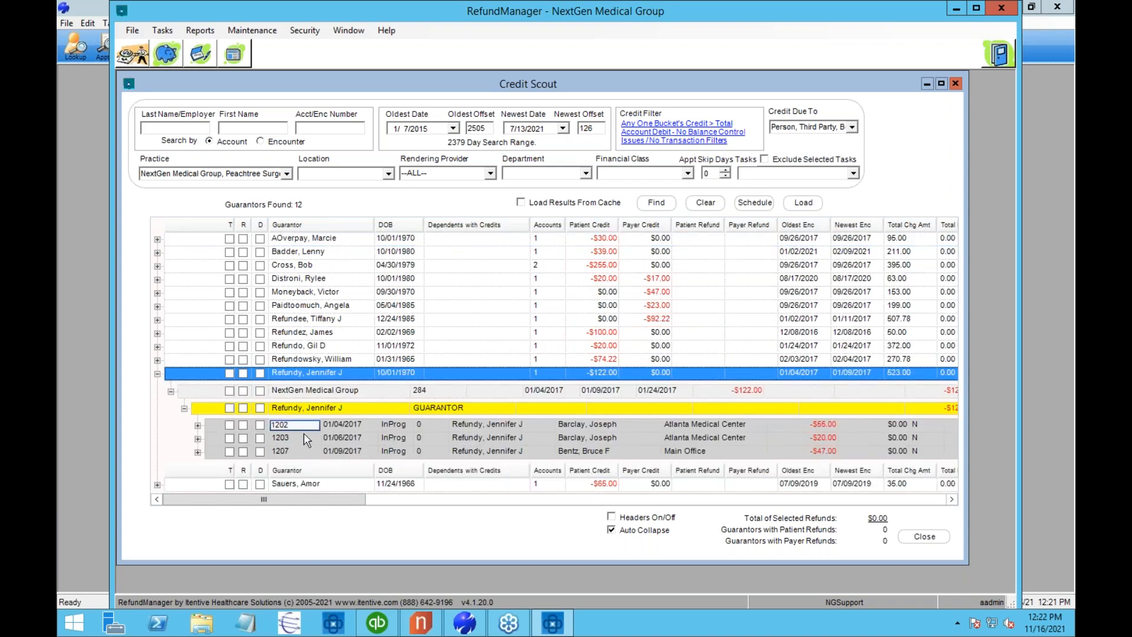
right_click(323, 370)
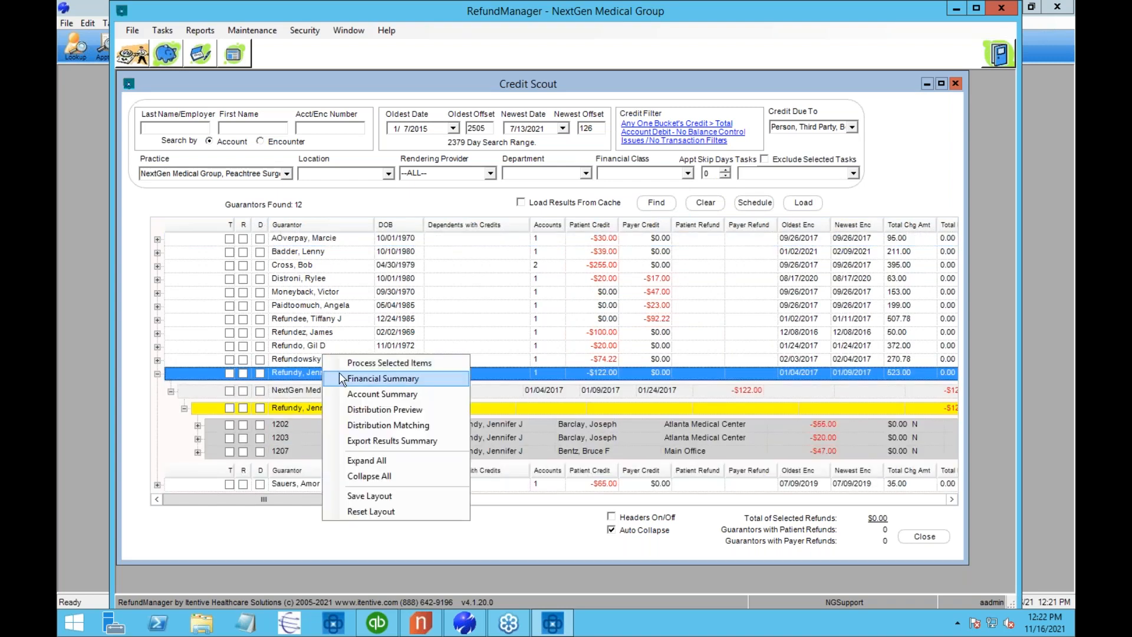
left_click(357, 402)
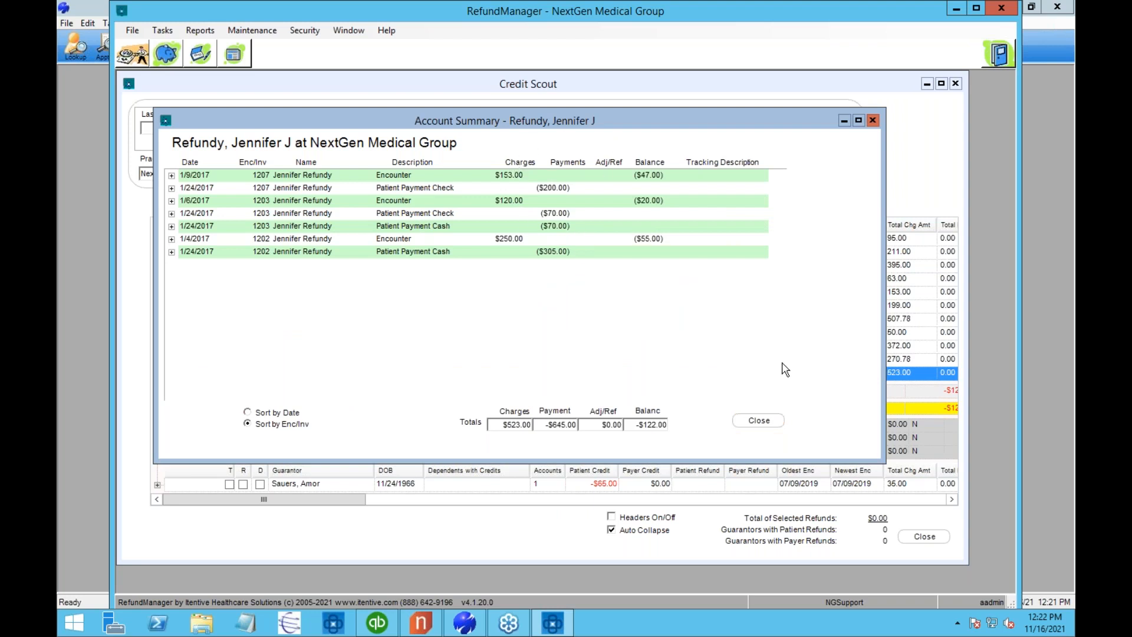
left_click(759, 421)
left_click(279, 454)
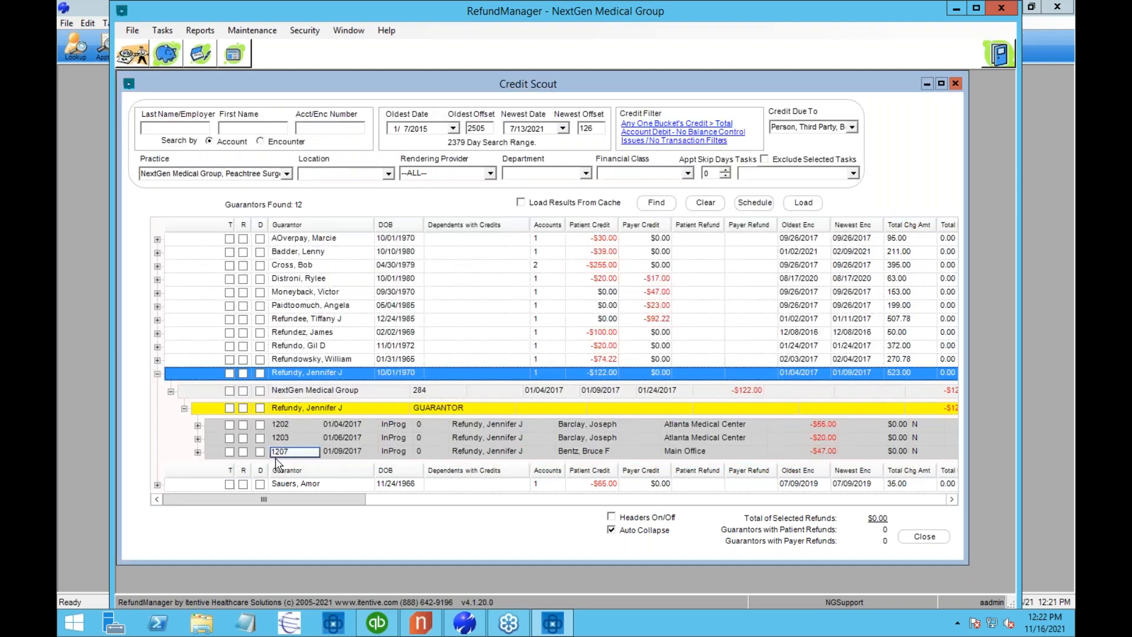
Mark refunds for the guarantors with the $122.00 and $65.00 patient credits and the one with only a $20.00 patient credit.
left_click(243, 372)
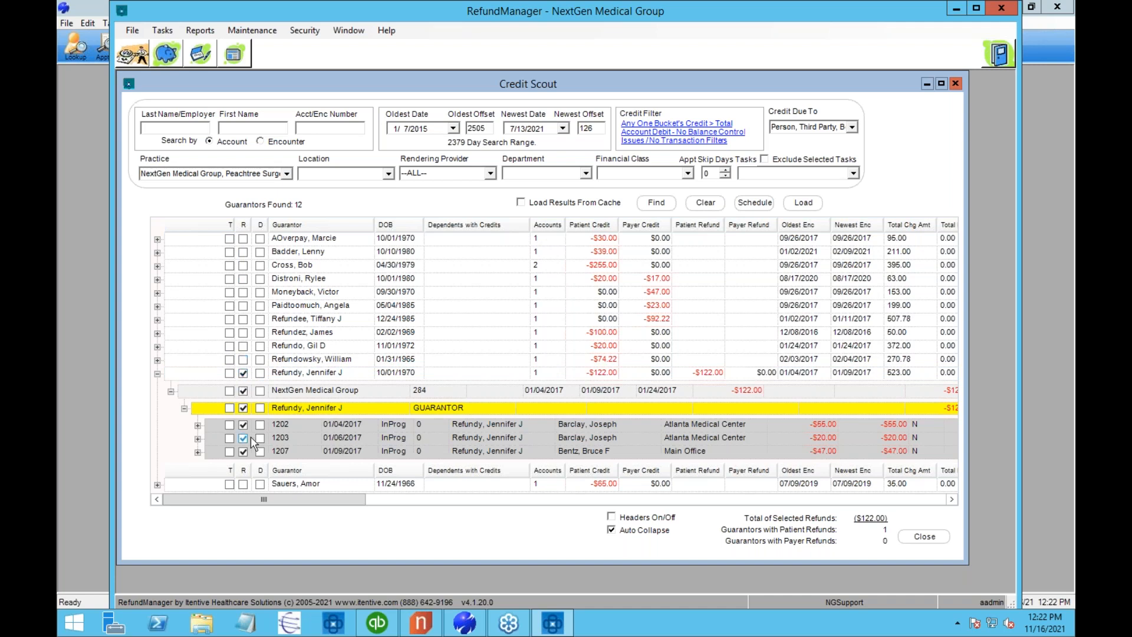
left_click(243, 484)
left_click(243, 345)
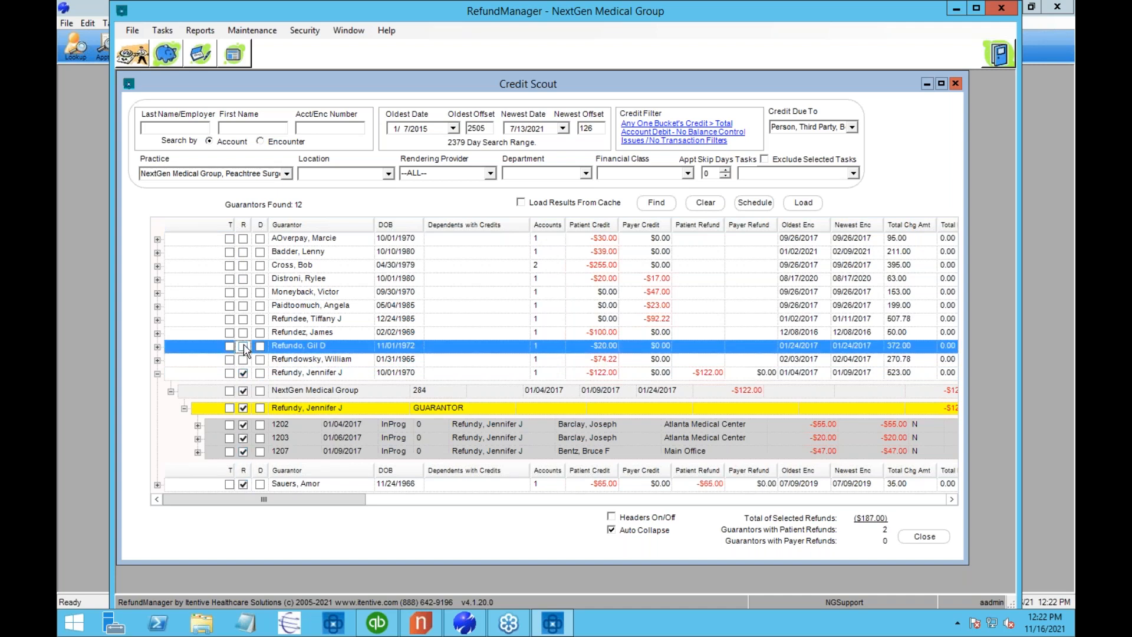
left_click(647, 357)
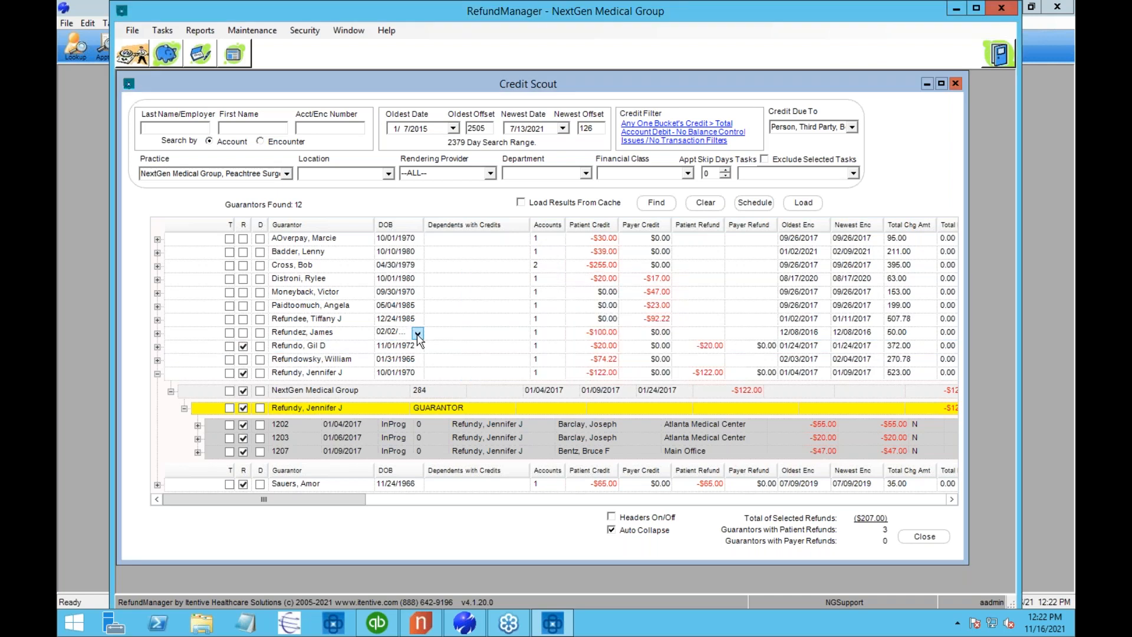
Mark refunds for the guarantors with the $74.22 and $100.00 patient credits and the $92.22 and $23.00 payer credits.
left_click(242, 359)
left_click(243, 332)
left_click(243, 319)
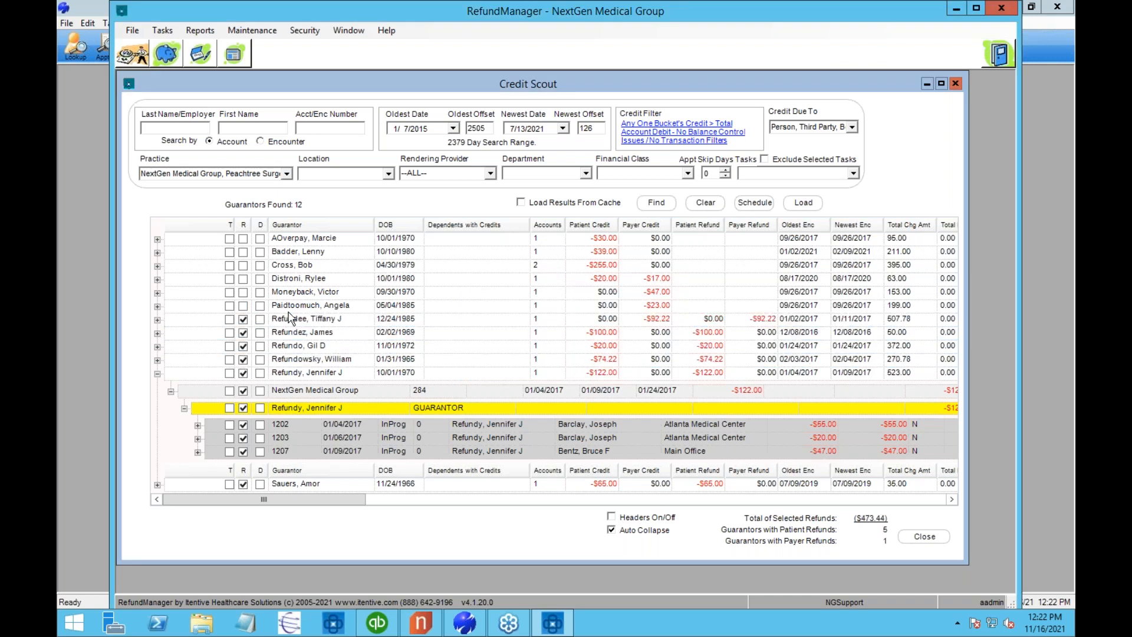
left_click(243, 306)
Expand the guarantor with the $23.00 payer credit and examine the United Health One payer details.
left_click(157, 306)
left_click(310, 342)
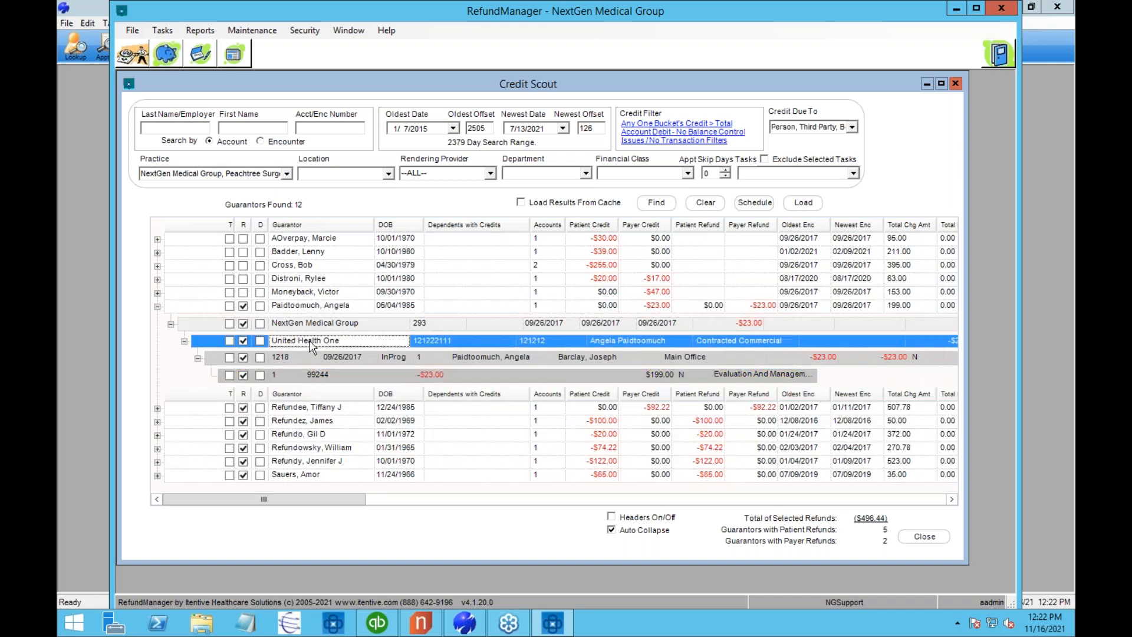
left_click(423, 339)
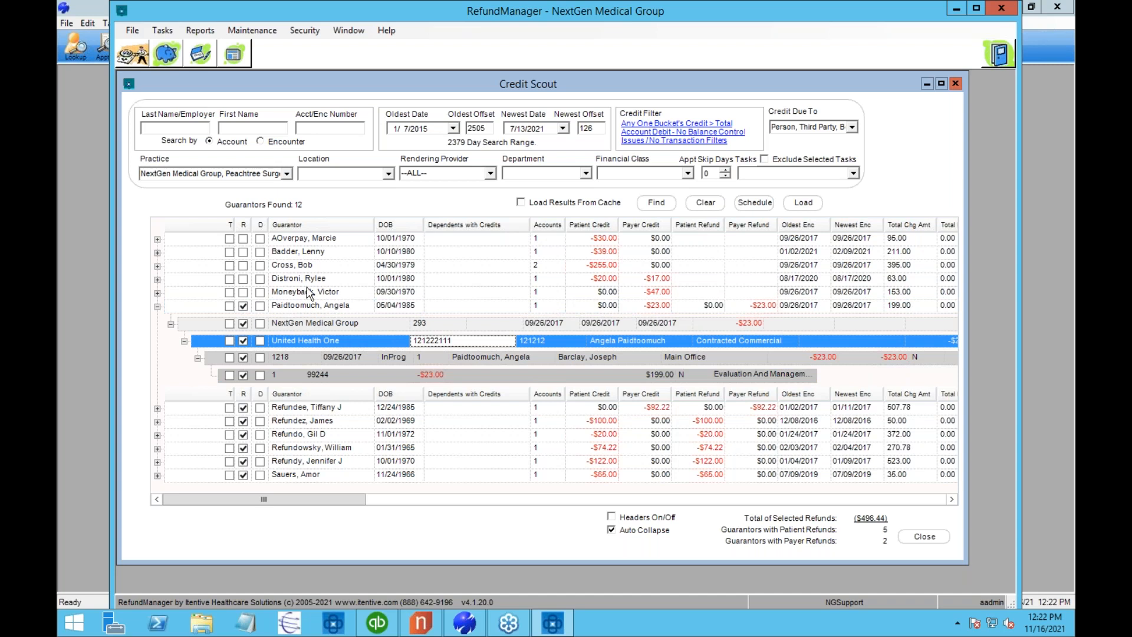
Process the refunds marked for NextGen Medical Group and close Credit Scout.
right_click(308, 274)
left_click(339, 283)
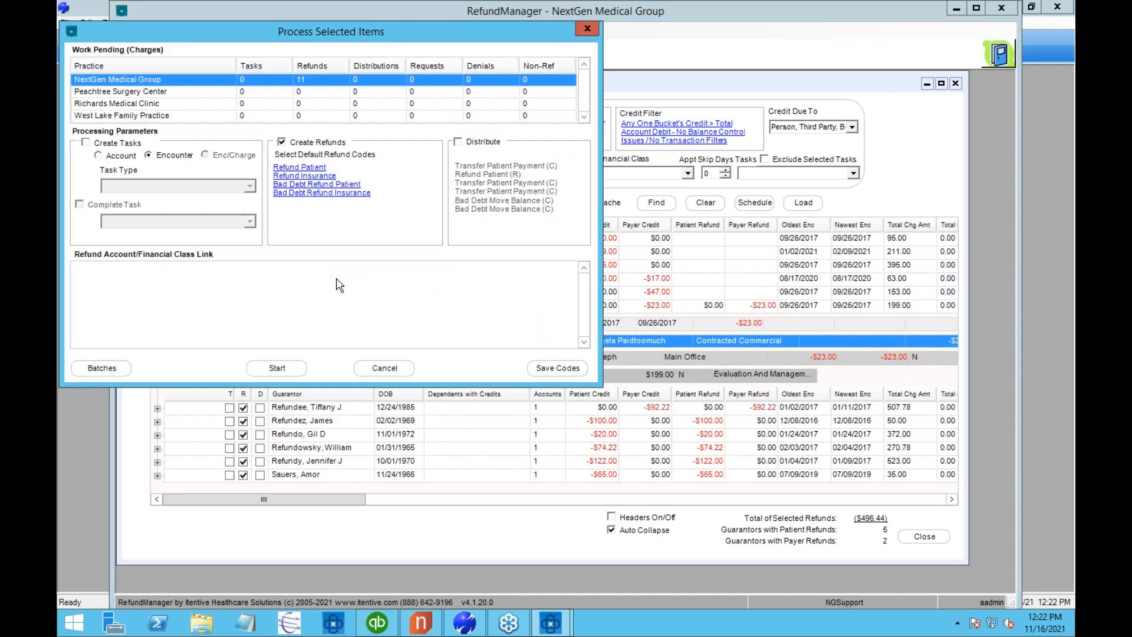
left_click(277, 369)
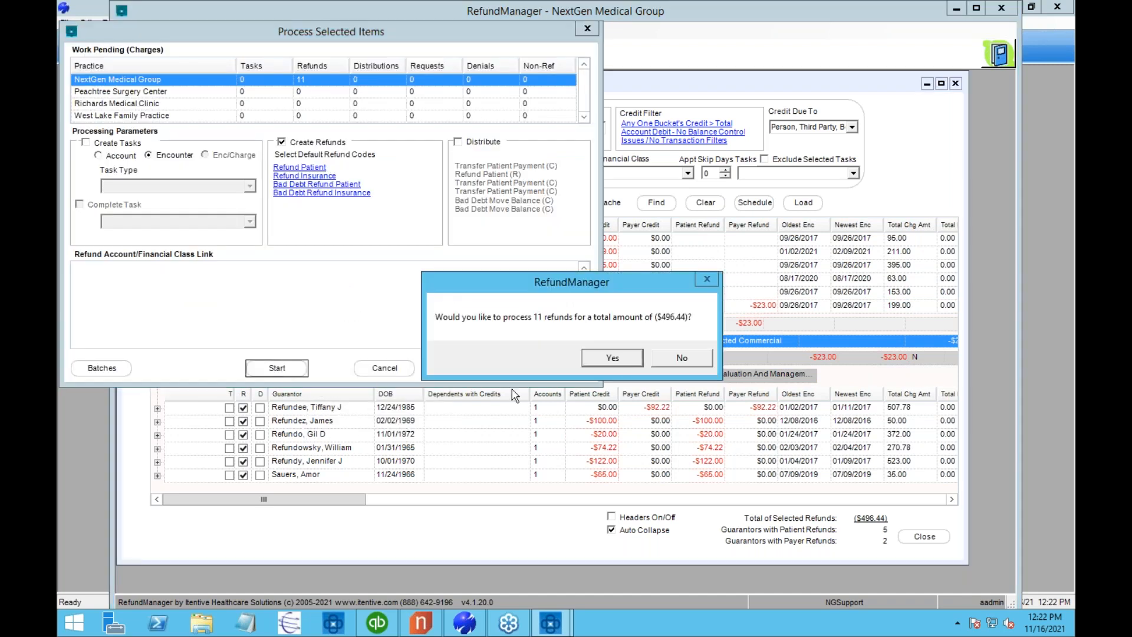
left_click(618, 360)
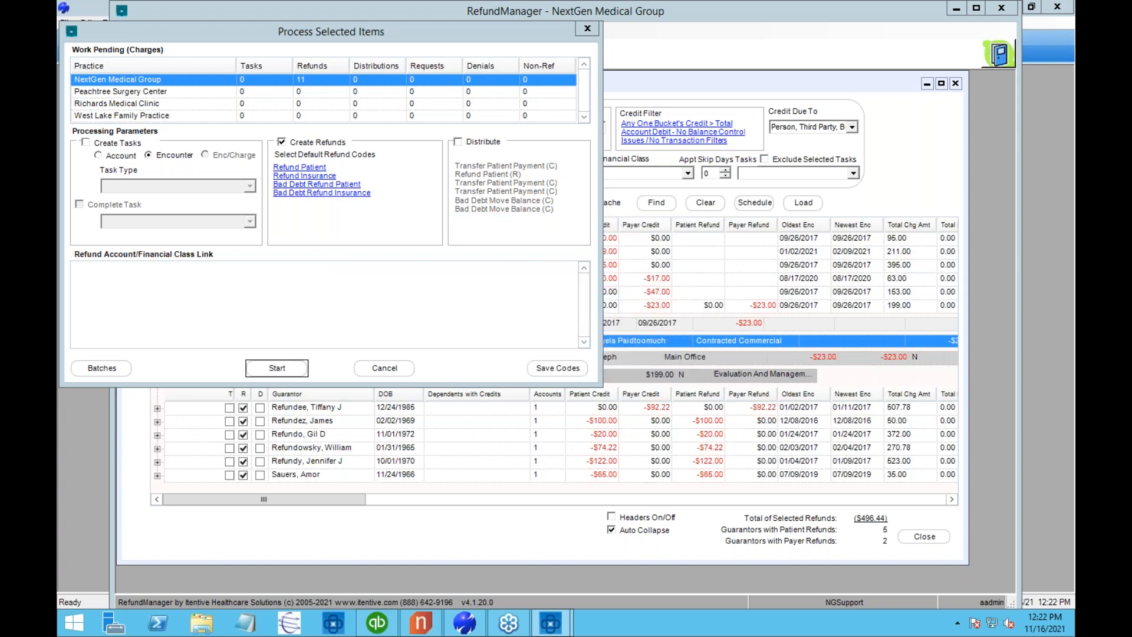
left_click(632, 362)
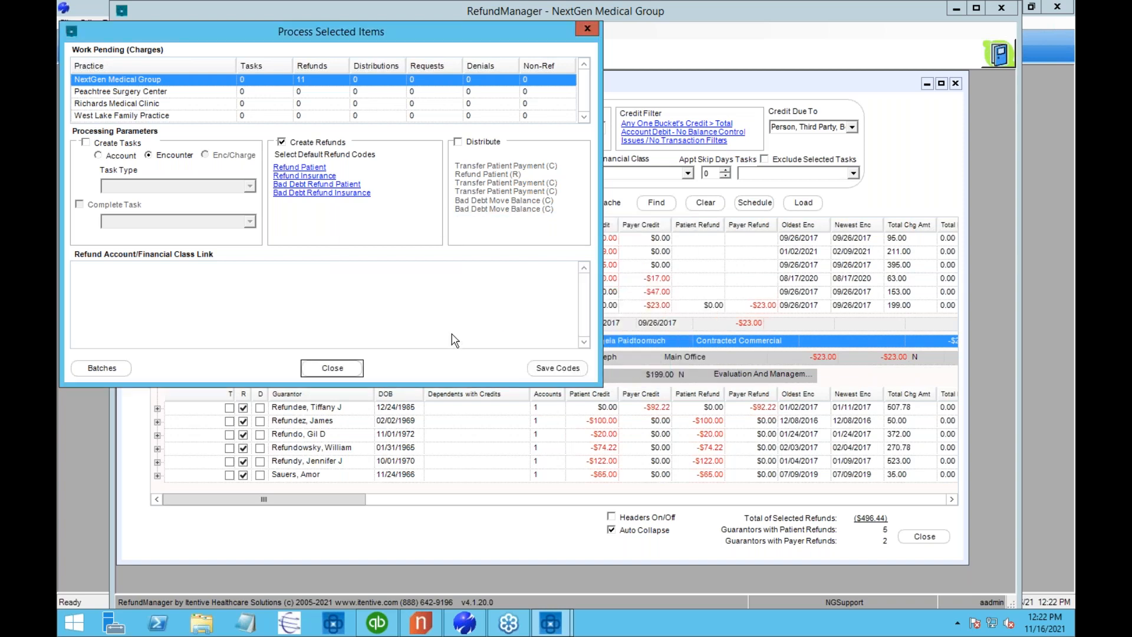
left_click(333, 367)
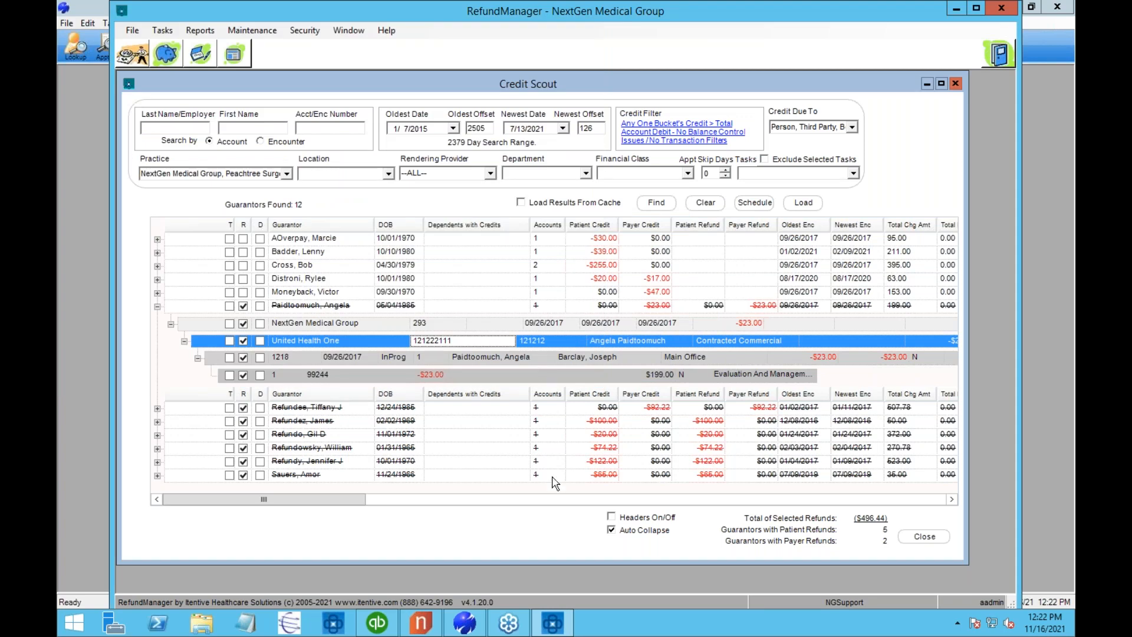
left_click(942, 537)
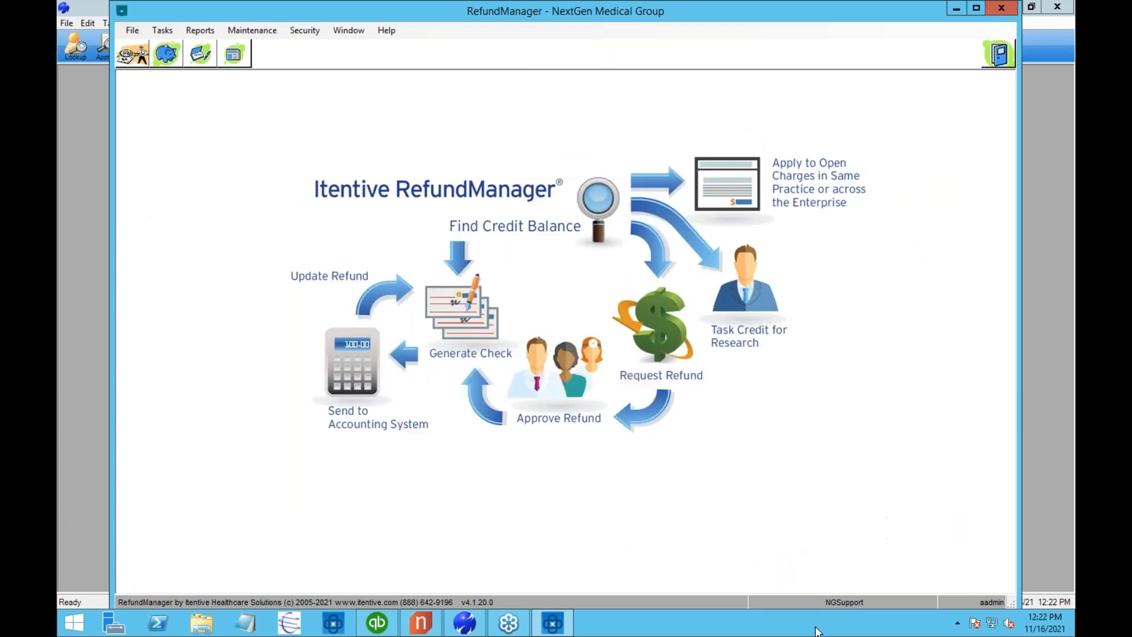
Switch to NextGen and open the transaction ledger of Demo Batch NMG from Batch Posting.
left_click(465, 622)
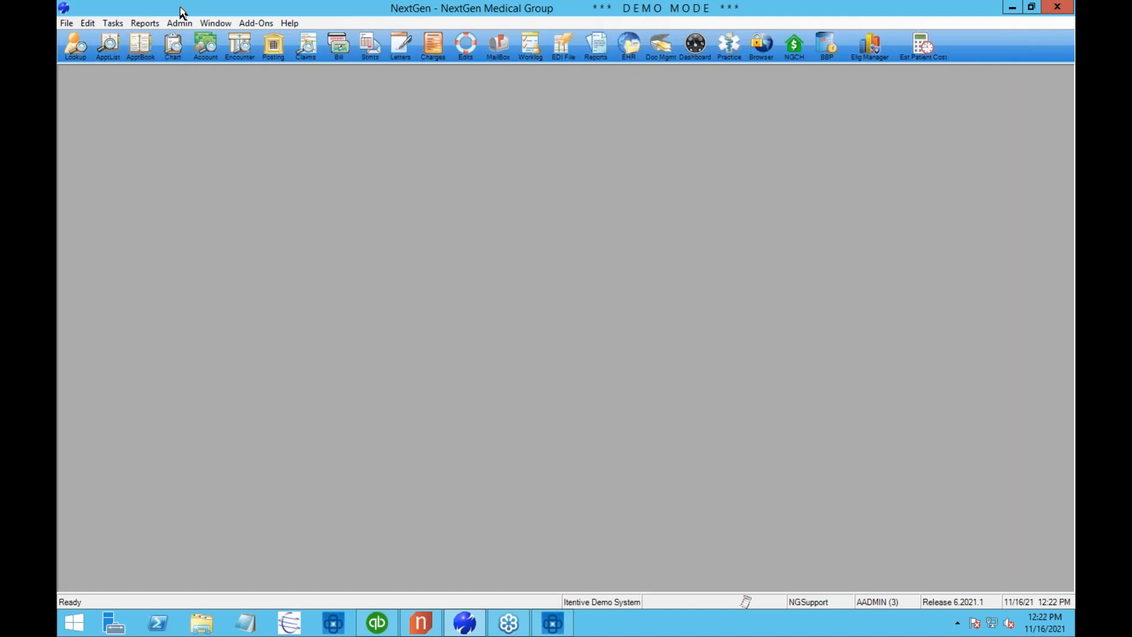
left_click(273, 46)
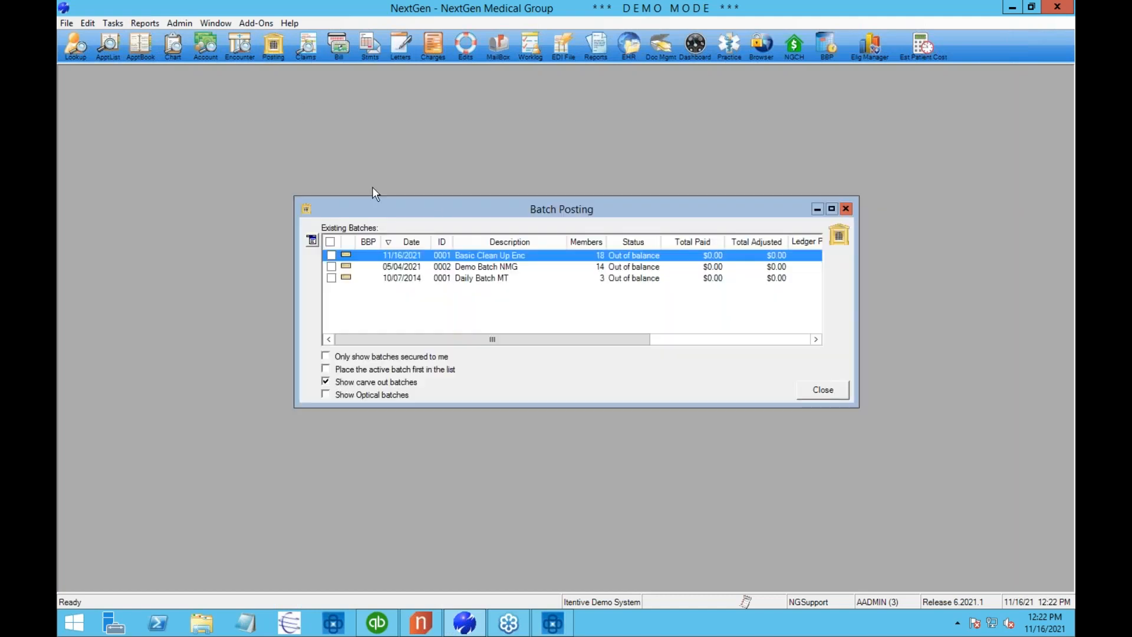
left_click(486, 268)
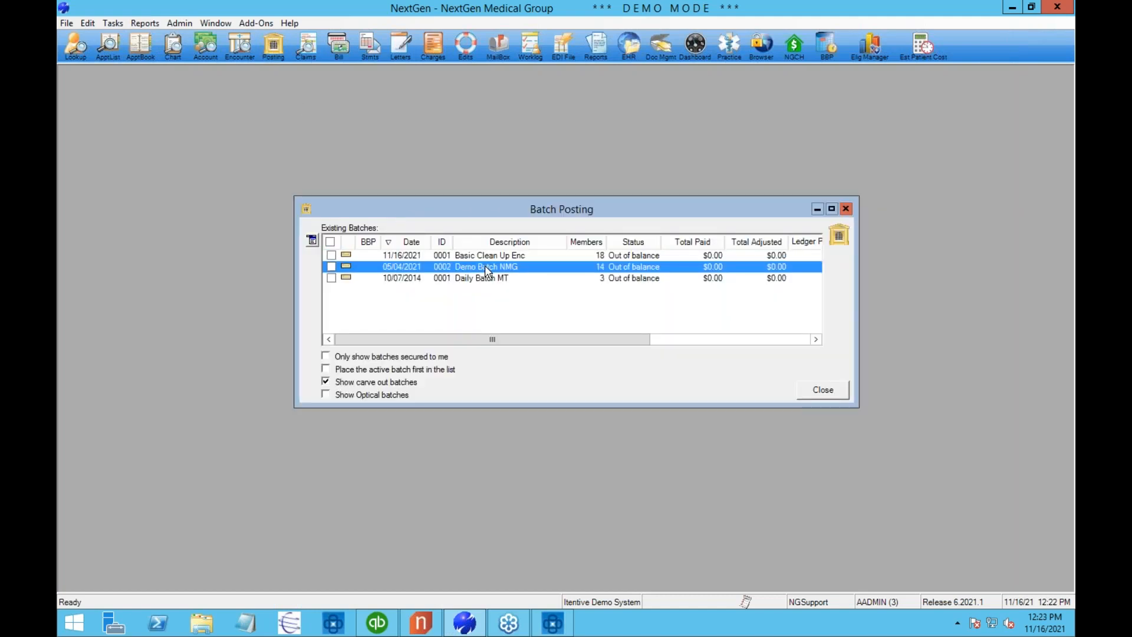
right_click(486, 270)
left_click(532, 358)
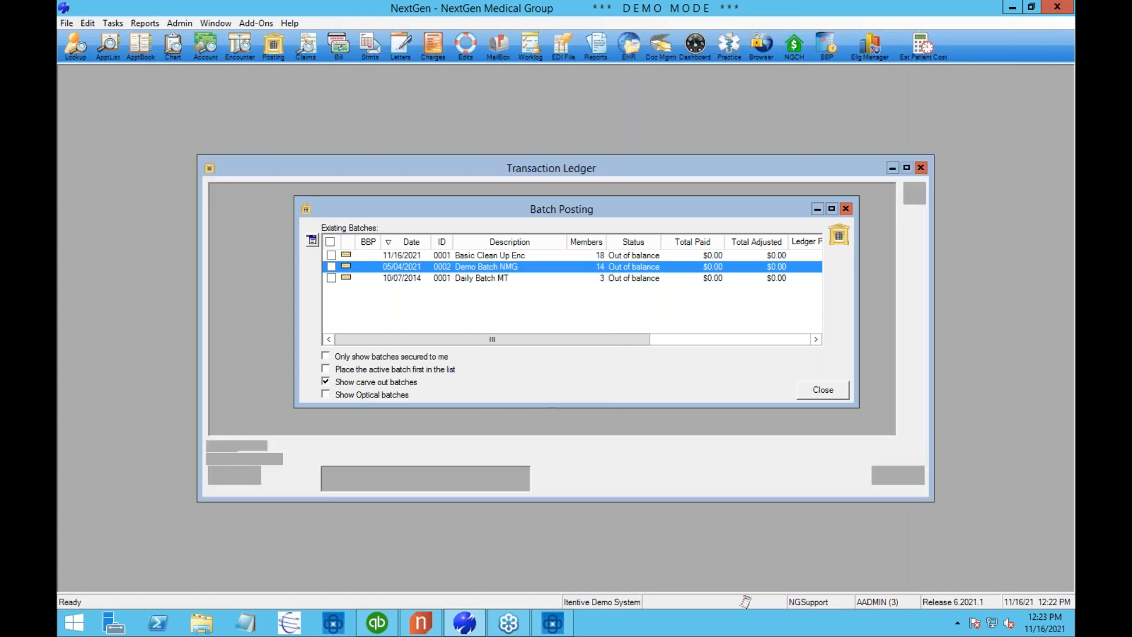
Set the batch header's total adjusted amount to -$496.44 and close the ledger.
left_click(239, 478)
left_click(530, 323)
key("BackSpace")
type("-496.44")
left_click(747, 402)
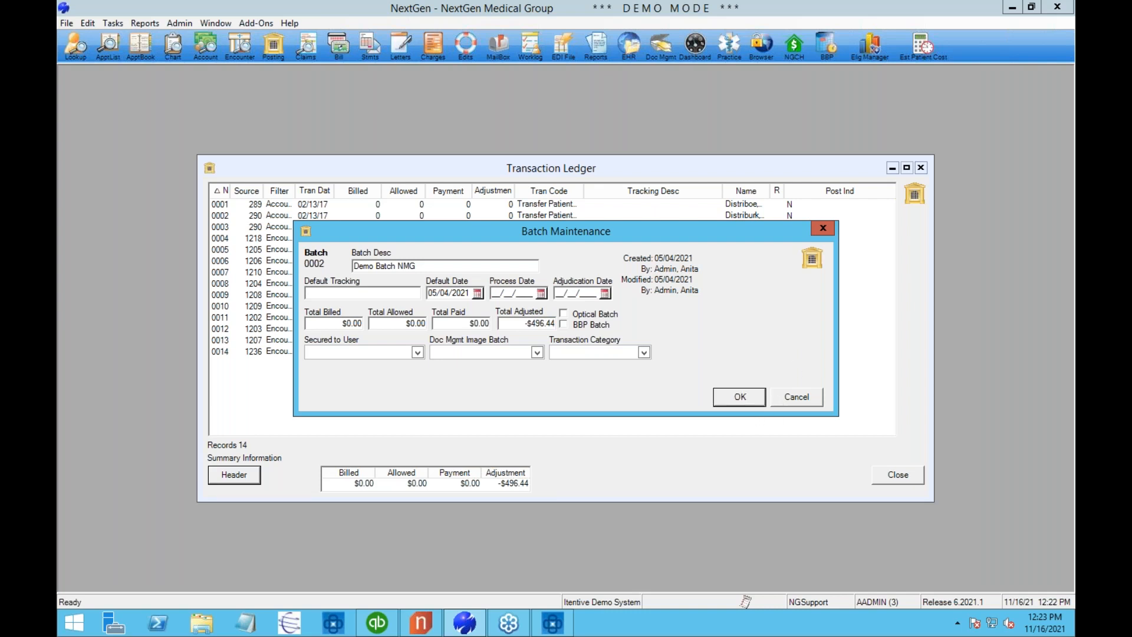
left_click(897, 475)
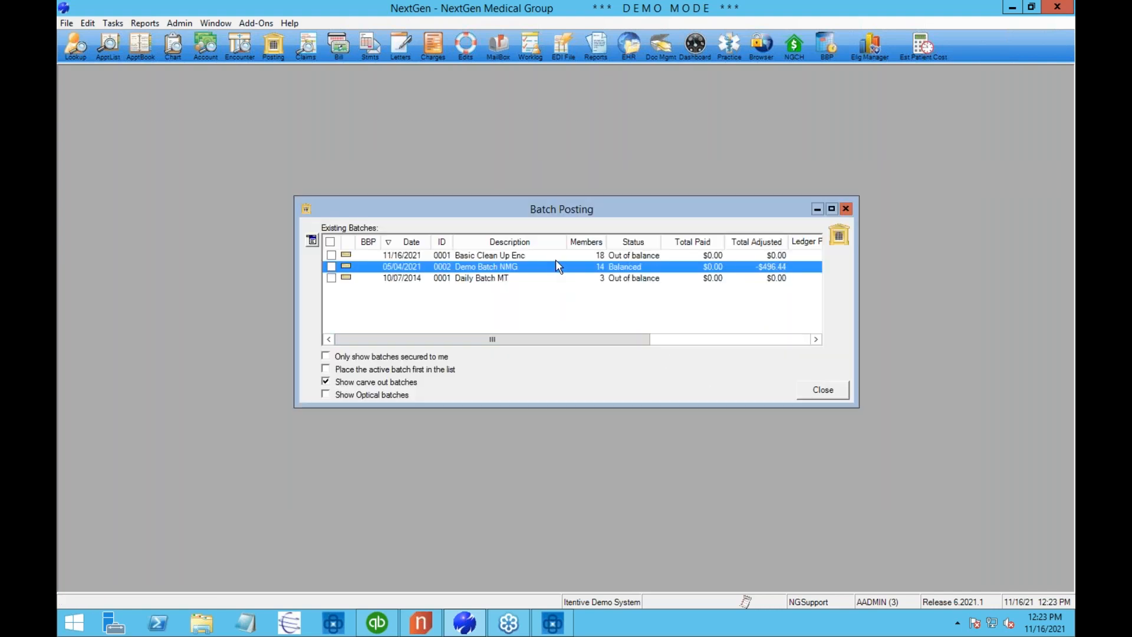
Post Demo Batch NMG and acknowledge its completion.
right_click(540, 264)
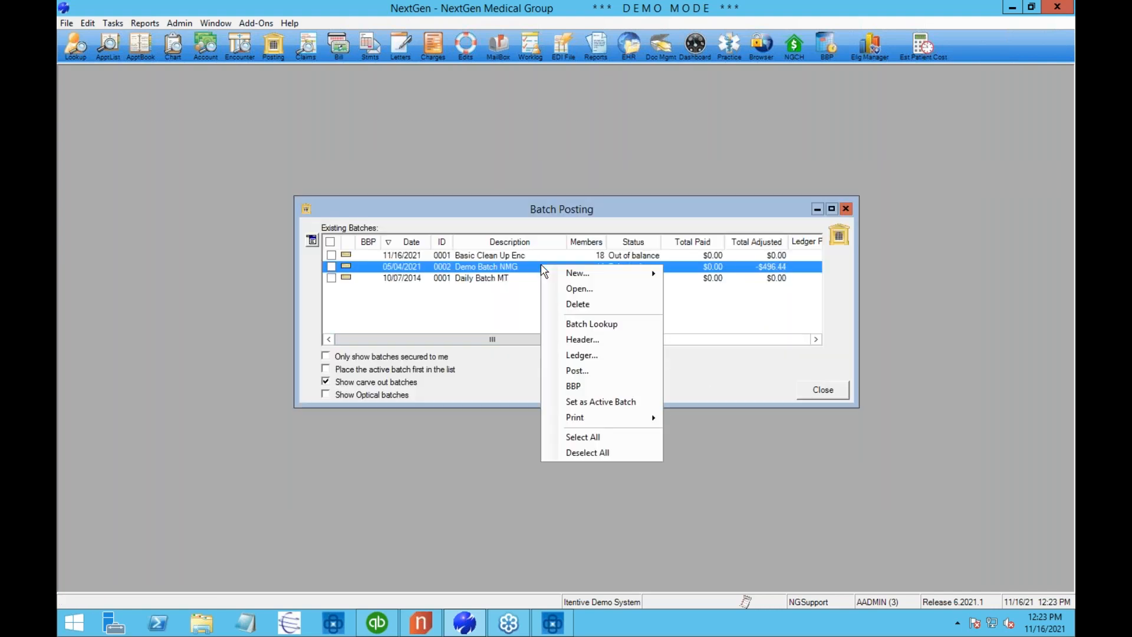
left_click(626, 370)
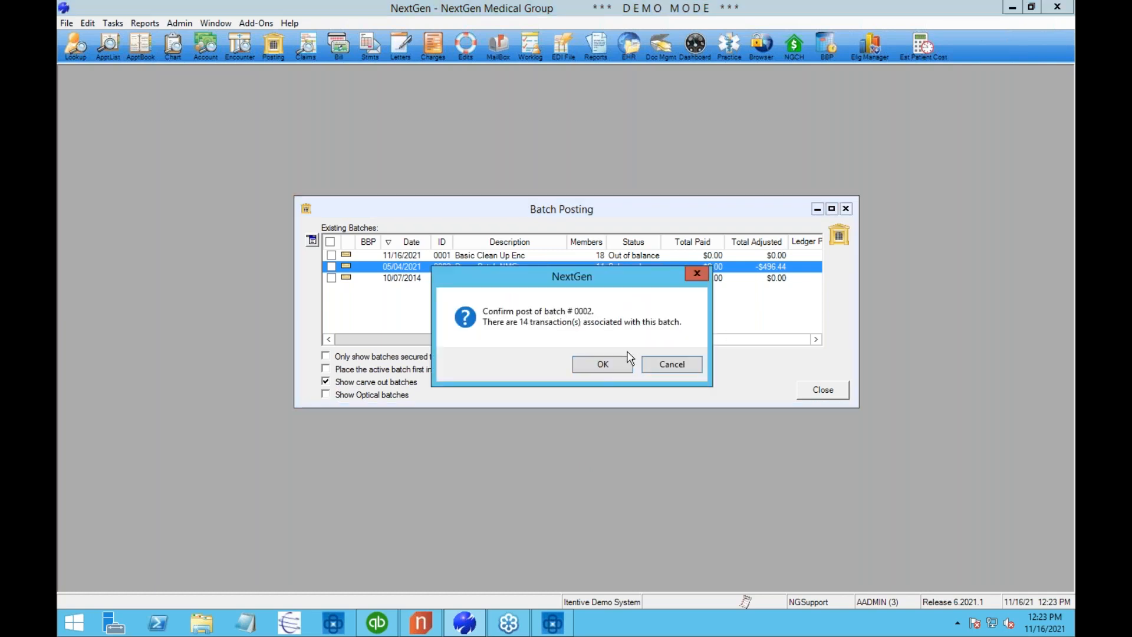
left_click(627, 365)
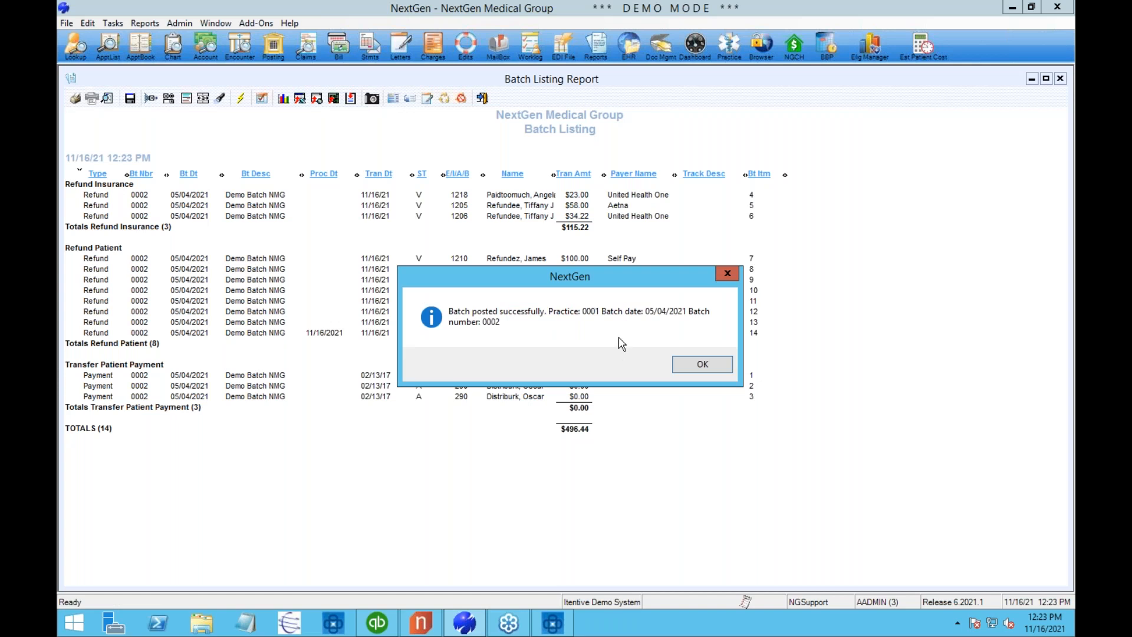
left_click(691, 364)
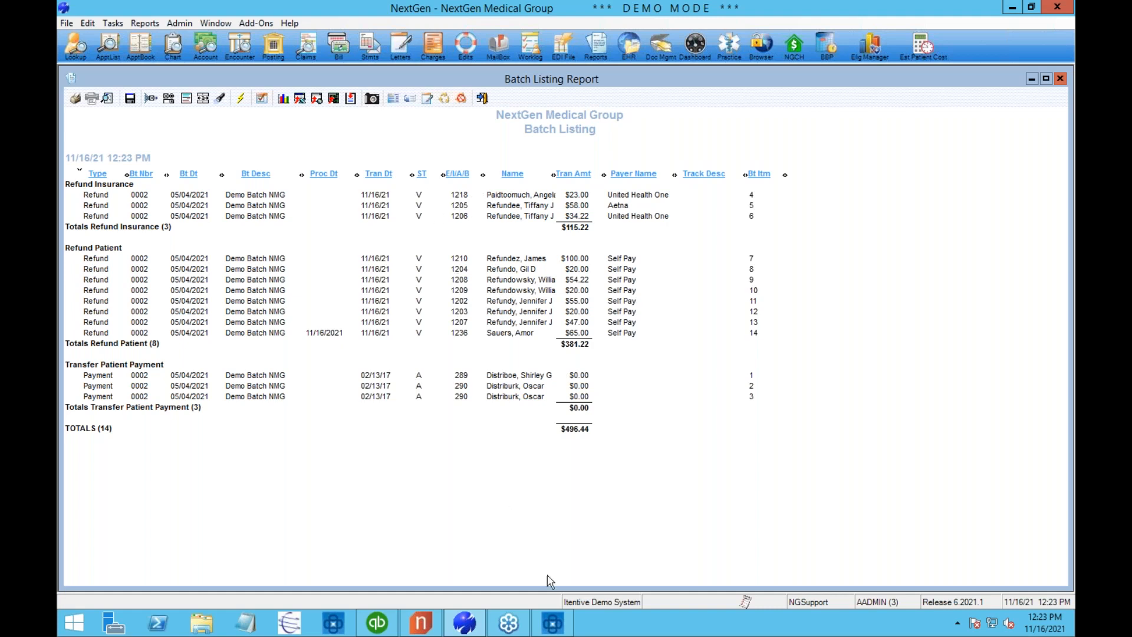
Switch to RefundManager and search Batch Detective for NextGen Medical Group refund batches from 03/02/2021 to 11/16/2021.
left_click(554, 623)
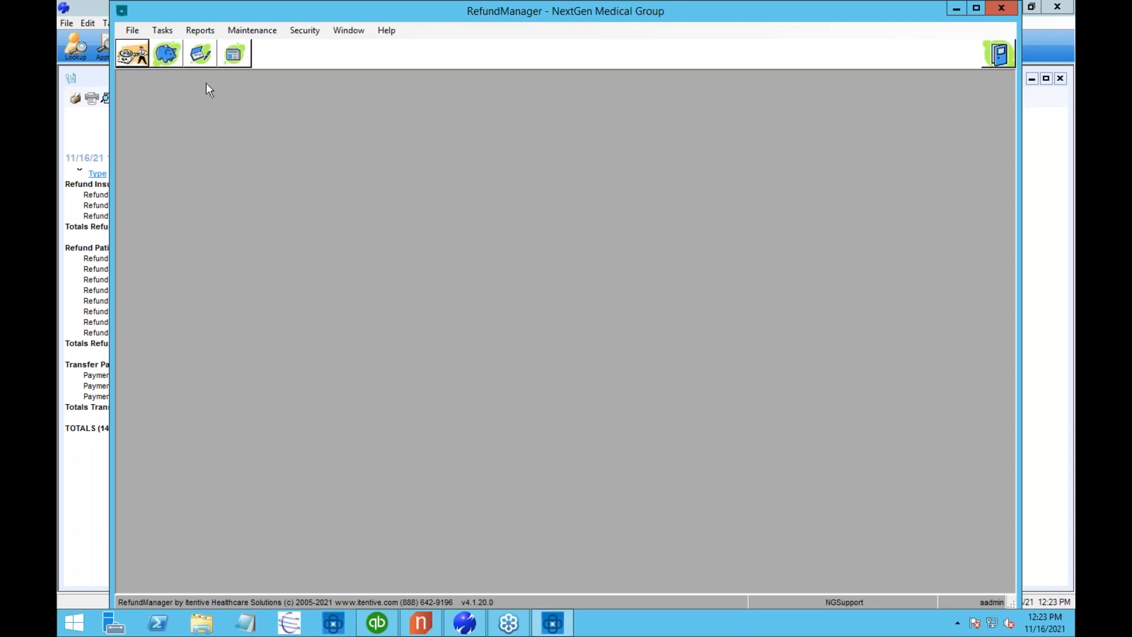
left_click(166, 53)
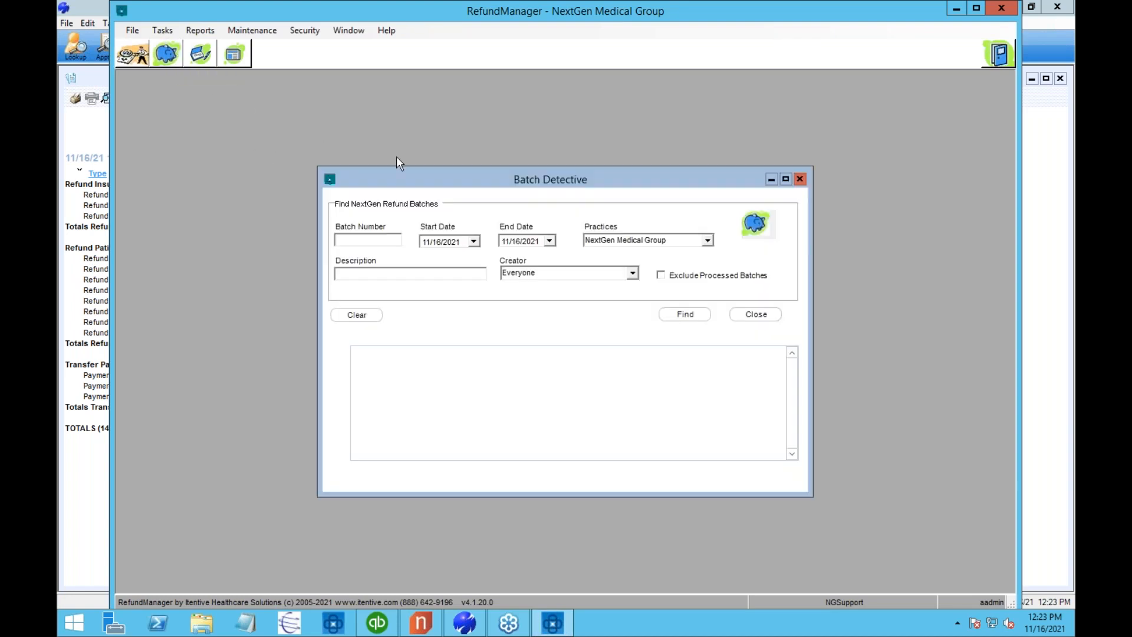
left_click(473, 241)
left_click(431, 261)
left_click(431, 261)
left_click(430, 261)
left_click(430, 261)
left_click(431, 260)
left_click(431, 261)
left_click(432, 260)
left_click(435, 262)
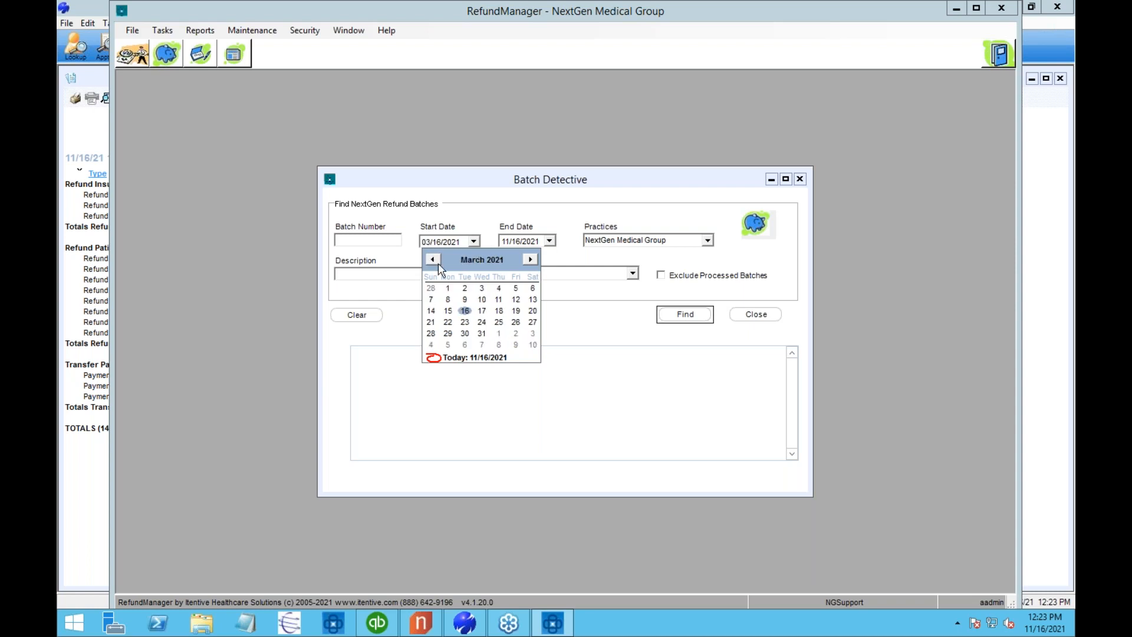
left_click(464, 288)
left_click(686, 317)
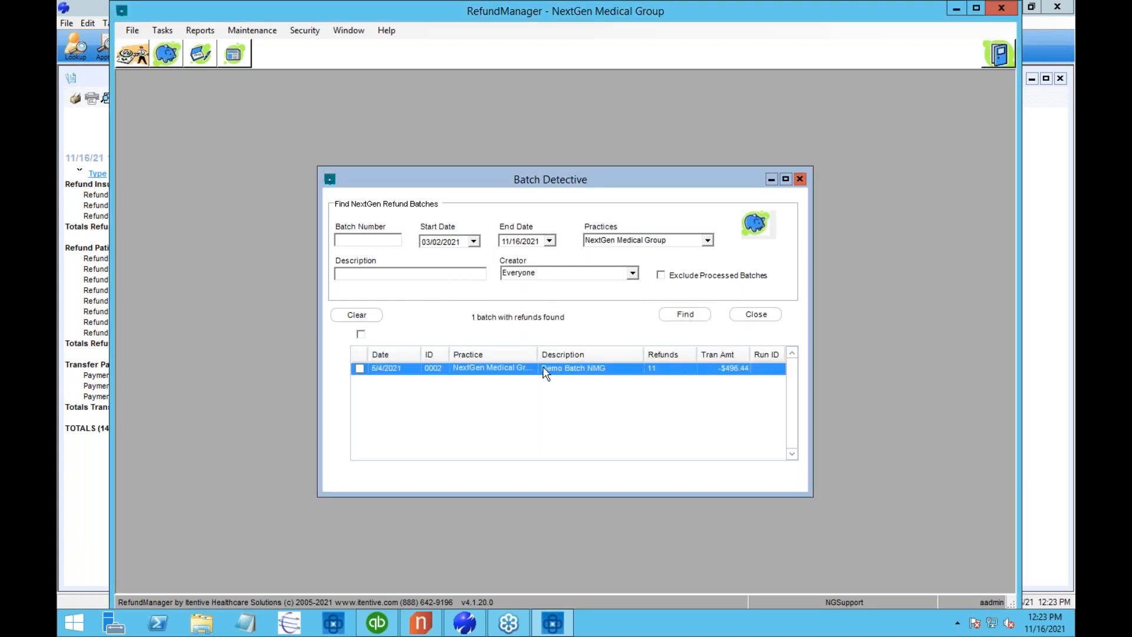
Export the refunds of Demo Batch NMG with the proposed check consolidation and the default run description.
left_click(510, 372)
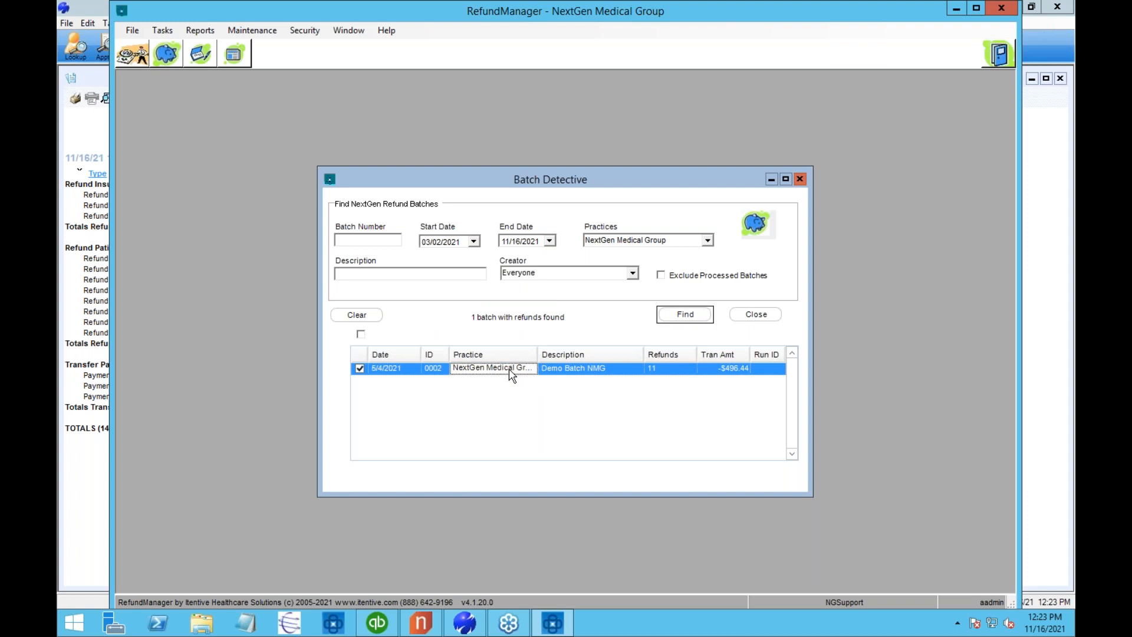
right_click(510, 375)
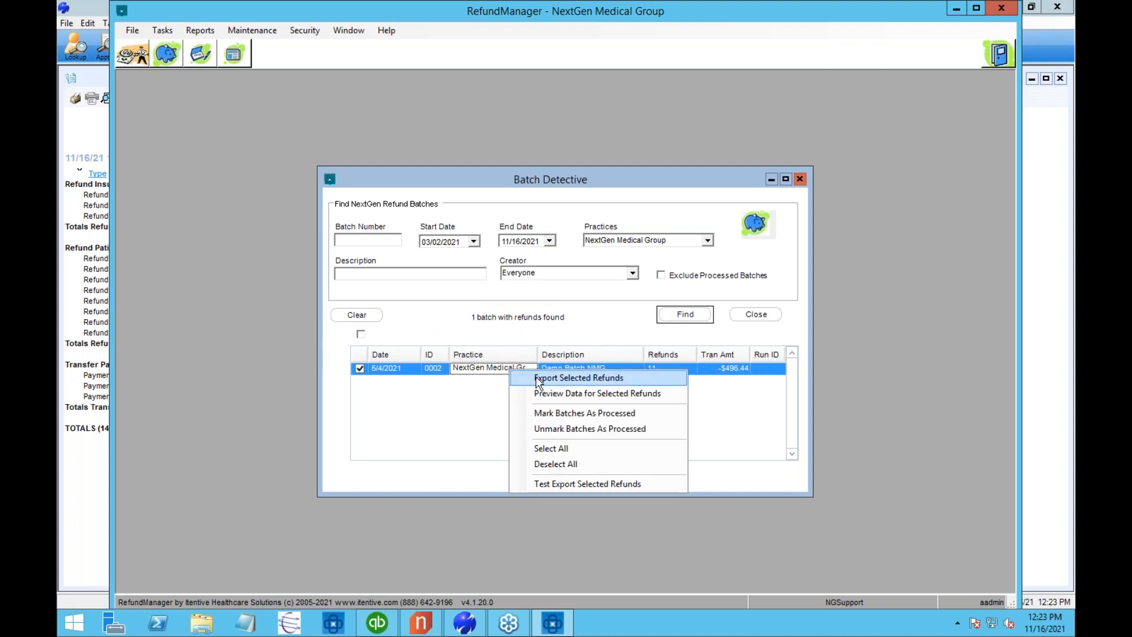
left_click(538, 379)
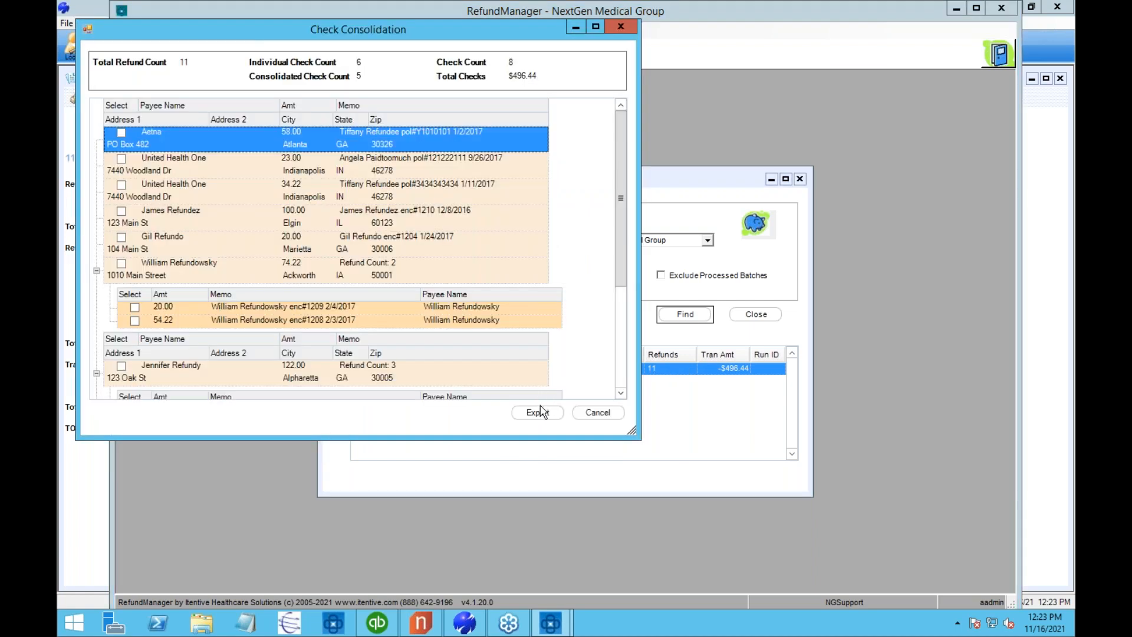
left_click(539, 411)
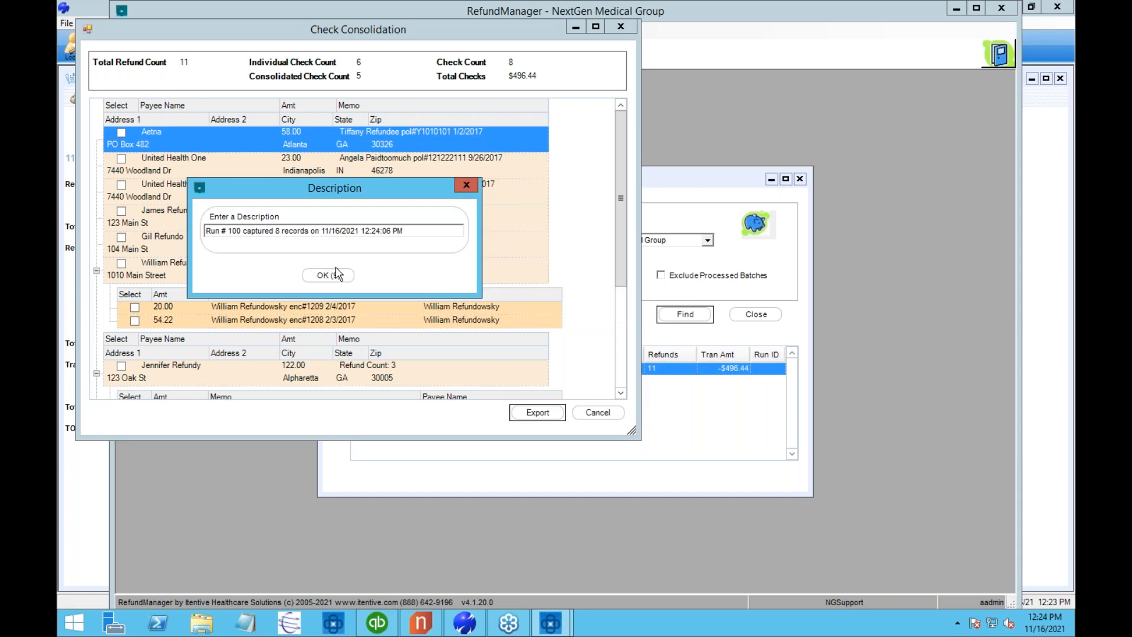
left_click(328, 275)
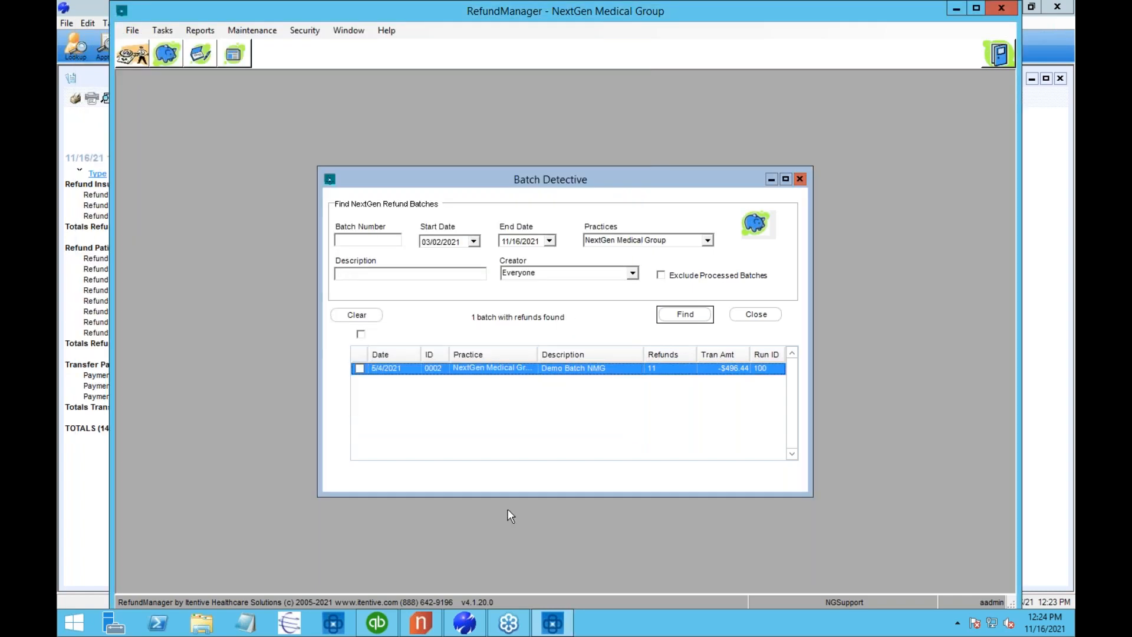
Switch to QuickBooks and review the exported refund checks in the Practice Checking Account.
left_click(377, 622)
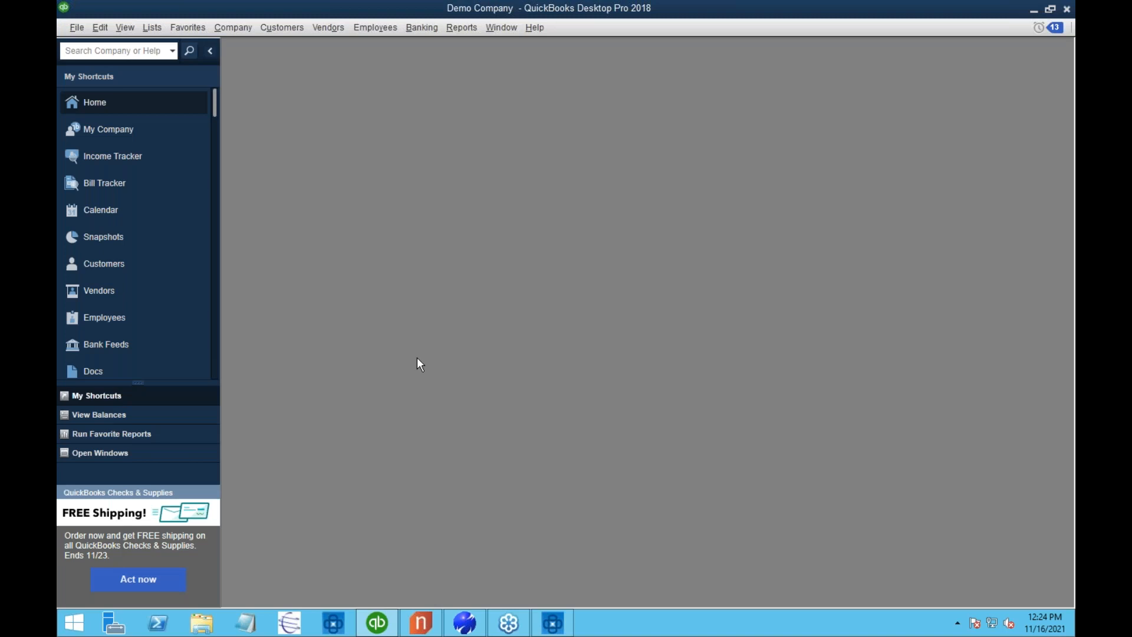
key("ctrl+w")
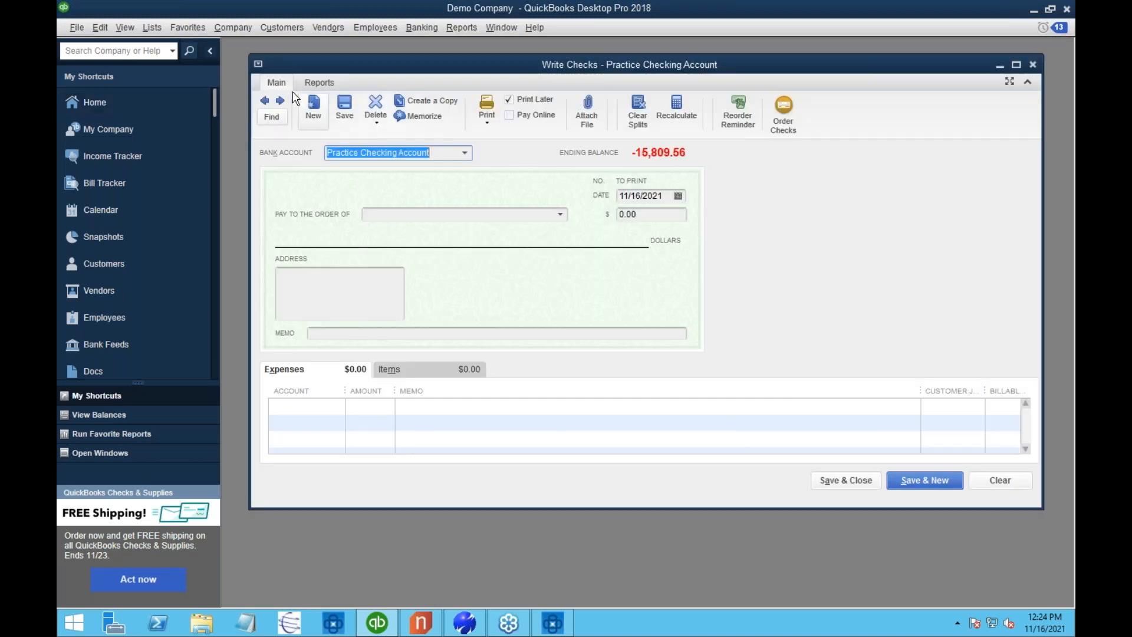
left_click(264, 102)
left_click(264, 101)
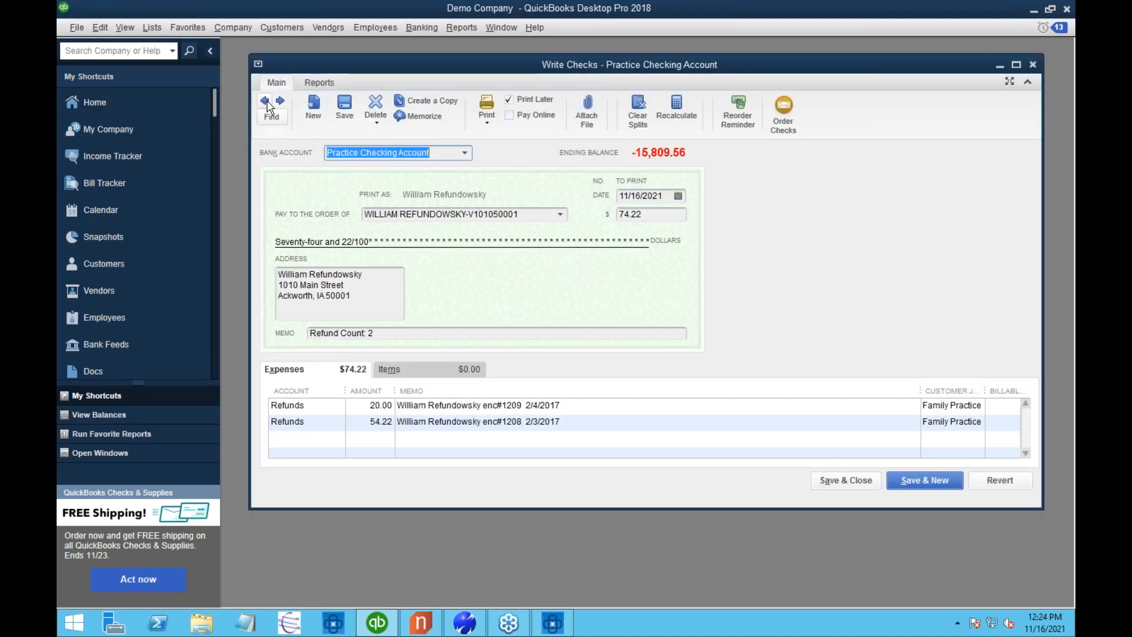
left_click(284, 104)
left_click(285, 104)
left_click(287, 105)
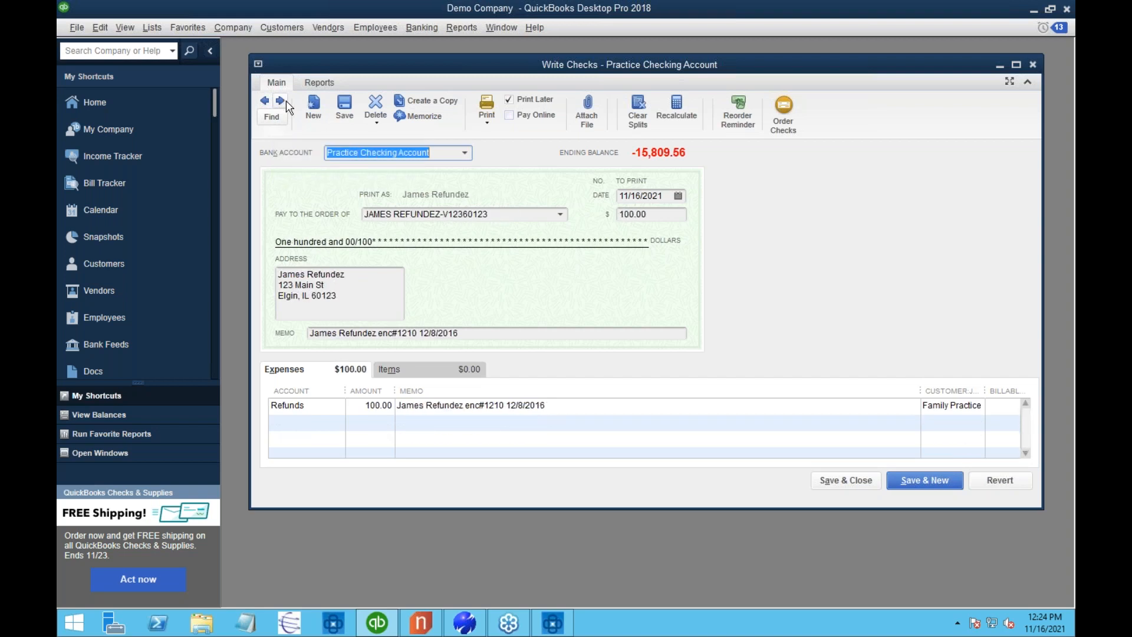
Print the refund checks as a batch to the Microsoft XPS Document Writer, confirm the printing, and select the current check's number.
left_click(486, 122)
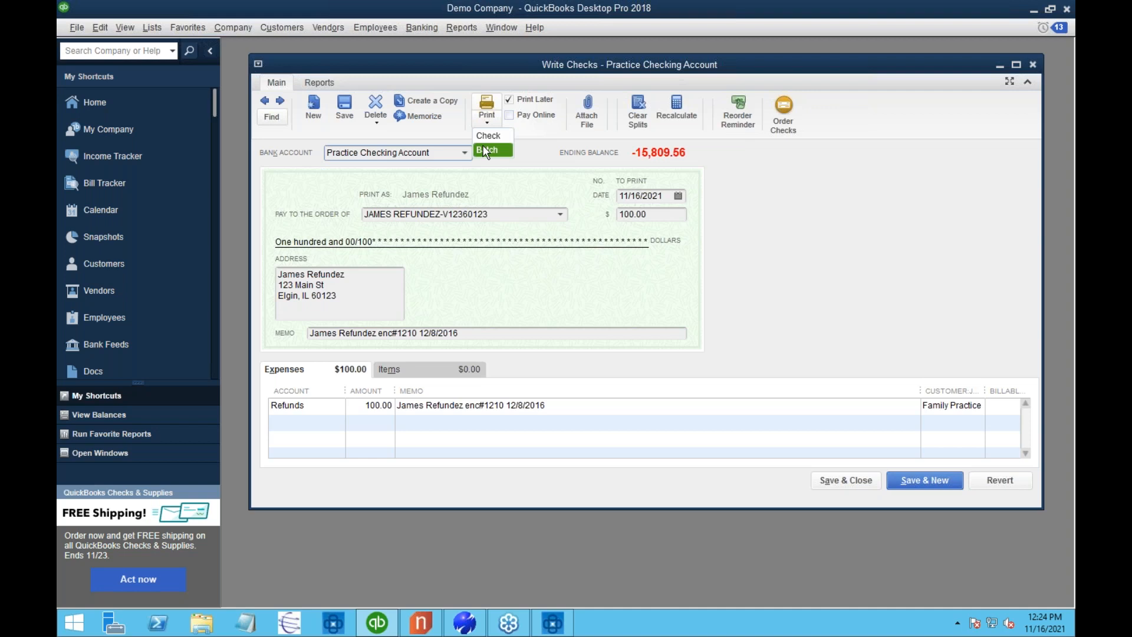
left_click(490, 149)
left_click(607, 242)
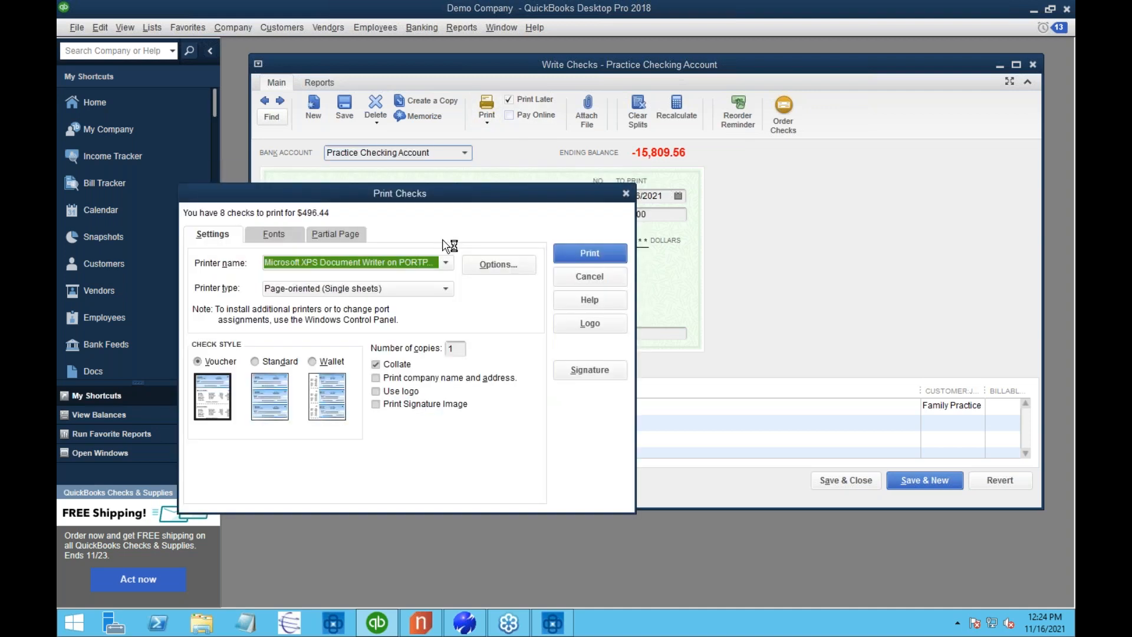
left_click(589, 254)
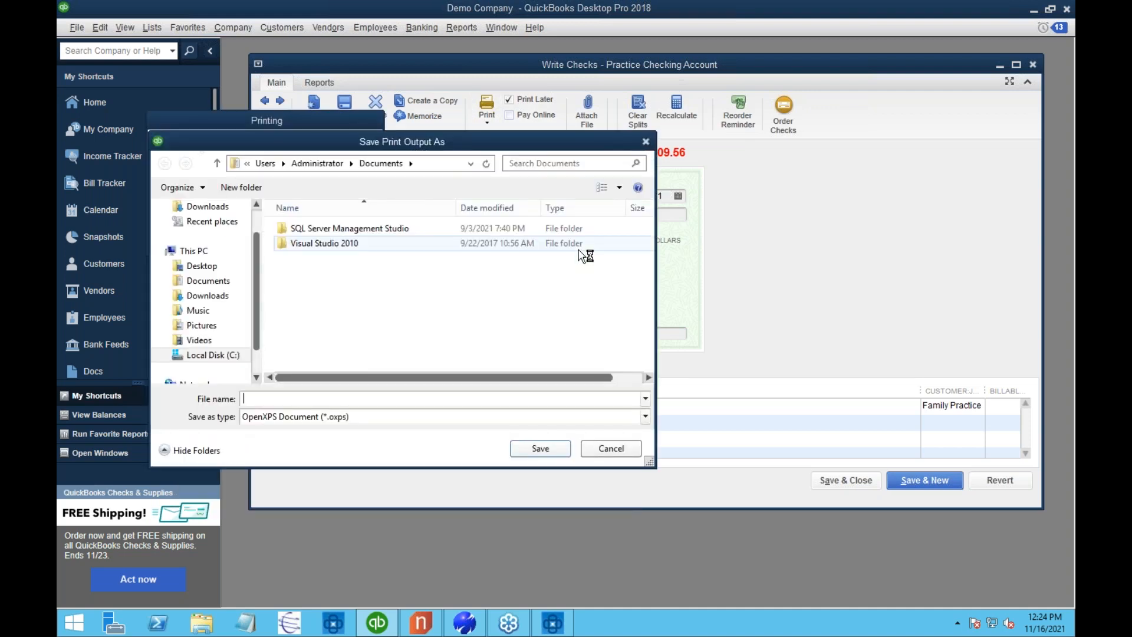
key("Return")
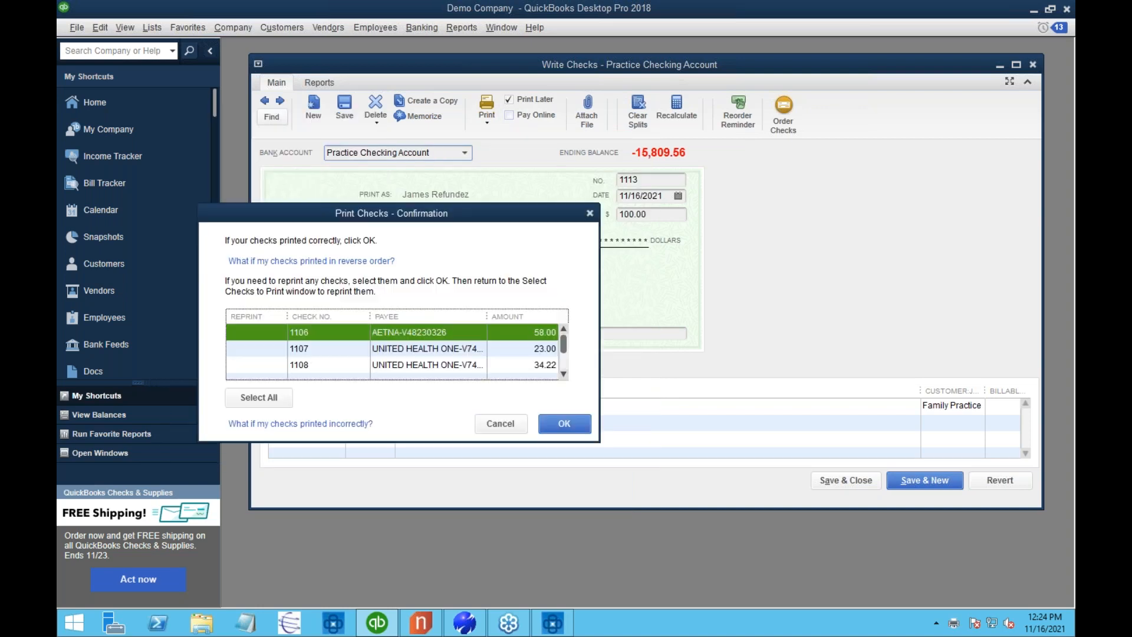
left_click(564, 424)
left_click(650, 180)
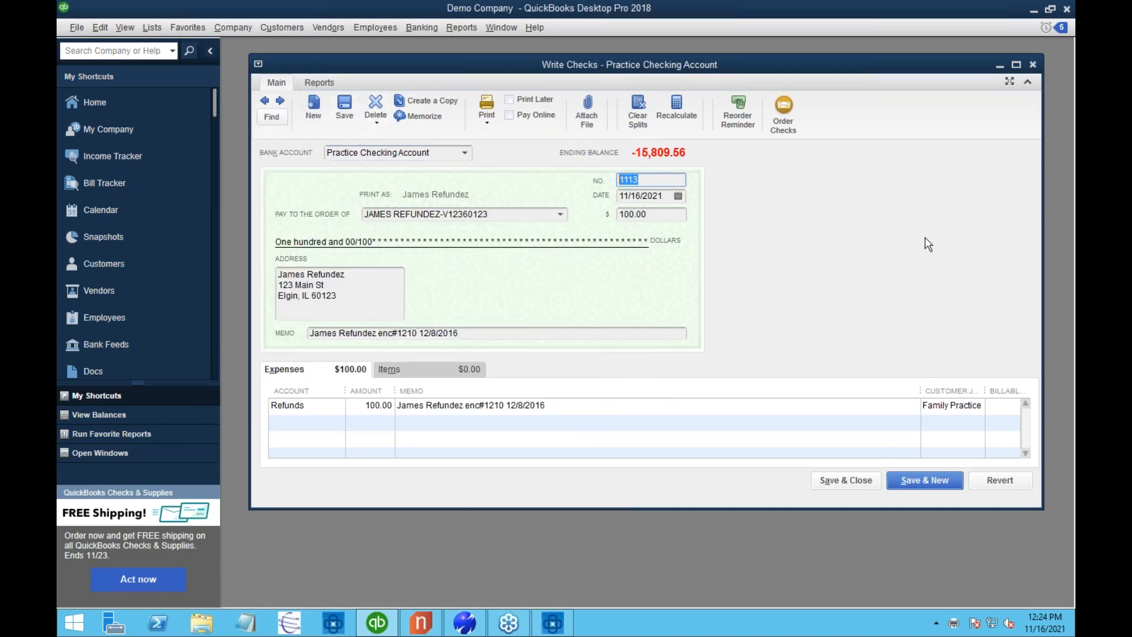
Switch to RefundManager, close Batch Detective, and import the payments of open payment run 100 for NextGen Medical Group.
left_click(545, 627)
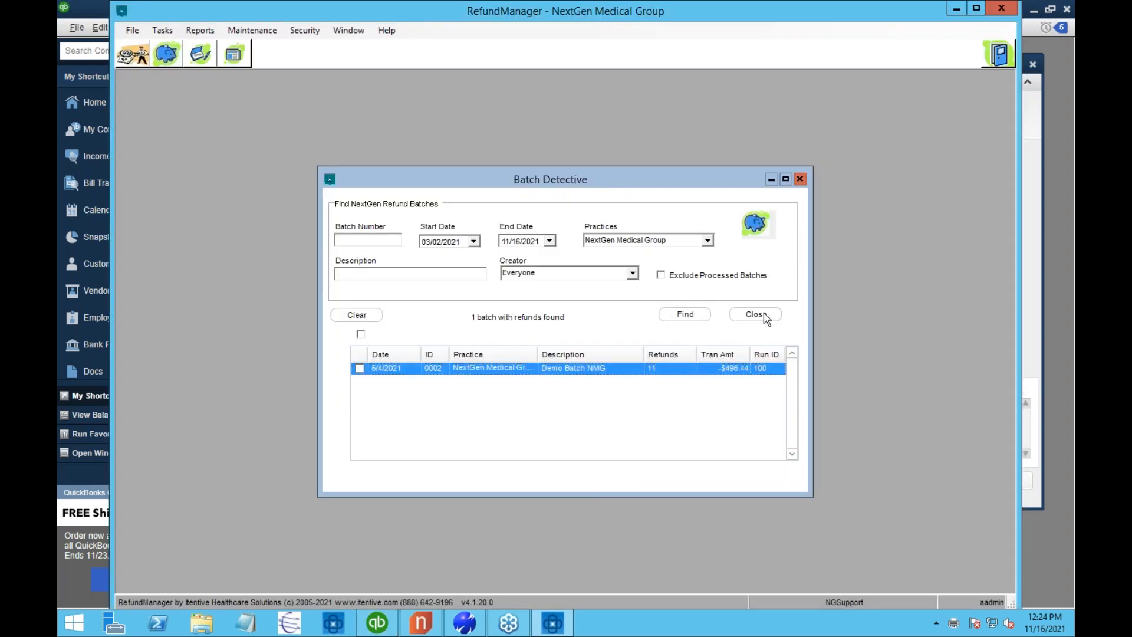
left_click(766, 316)
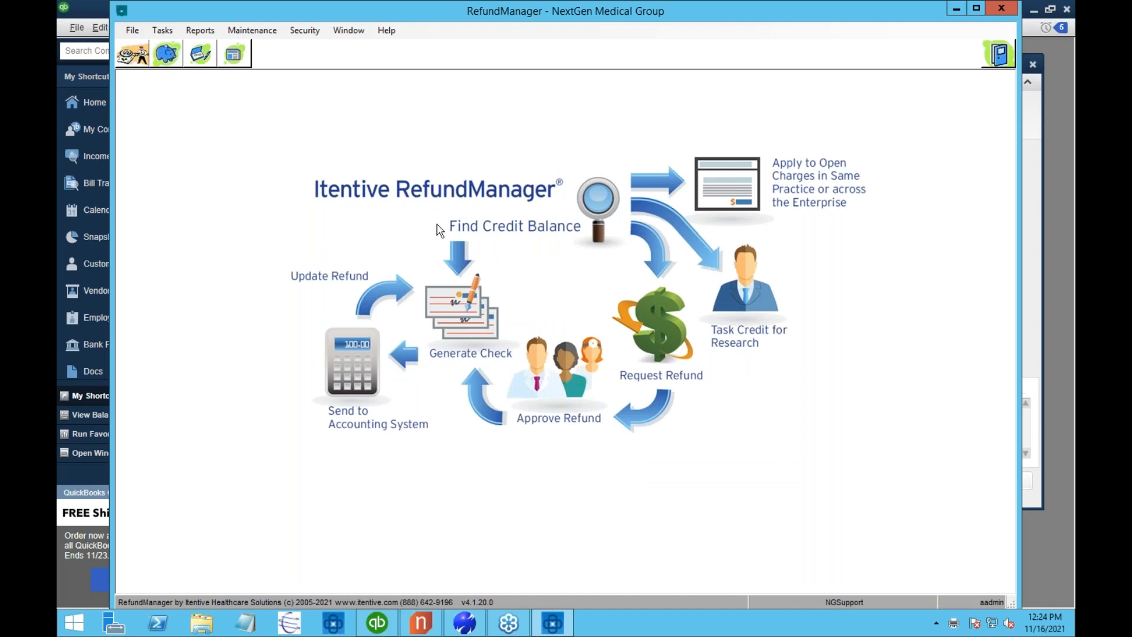
left_click(248, 60)
left_click(236, 368)
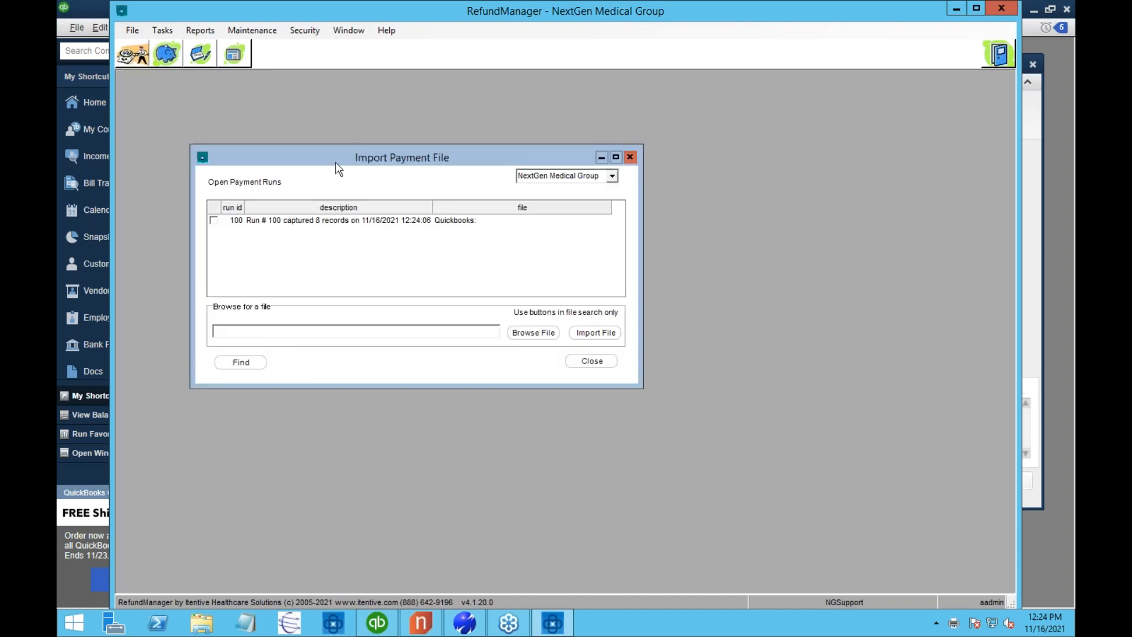
right_click(316, 221)
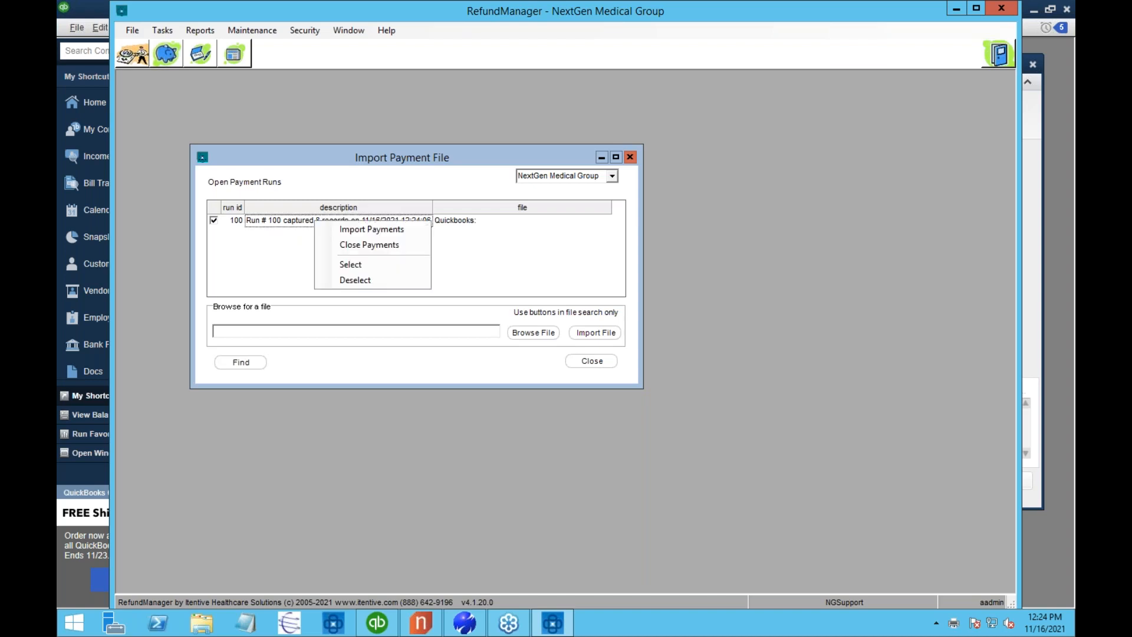
left_click(329, 229)
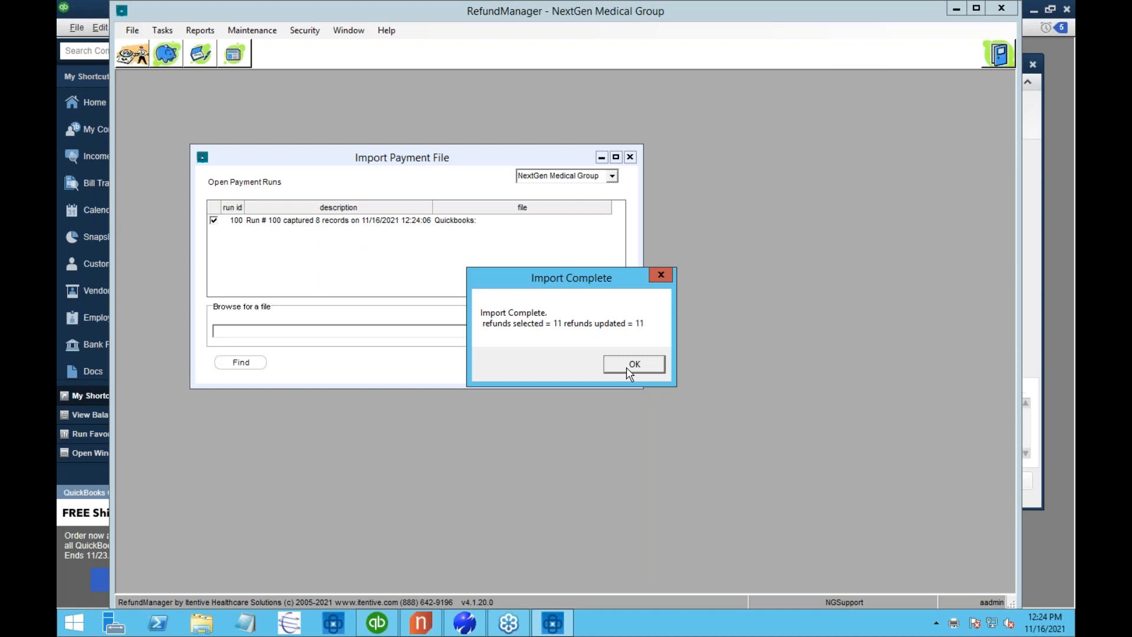
left_click(628, 372)
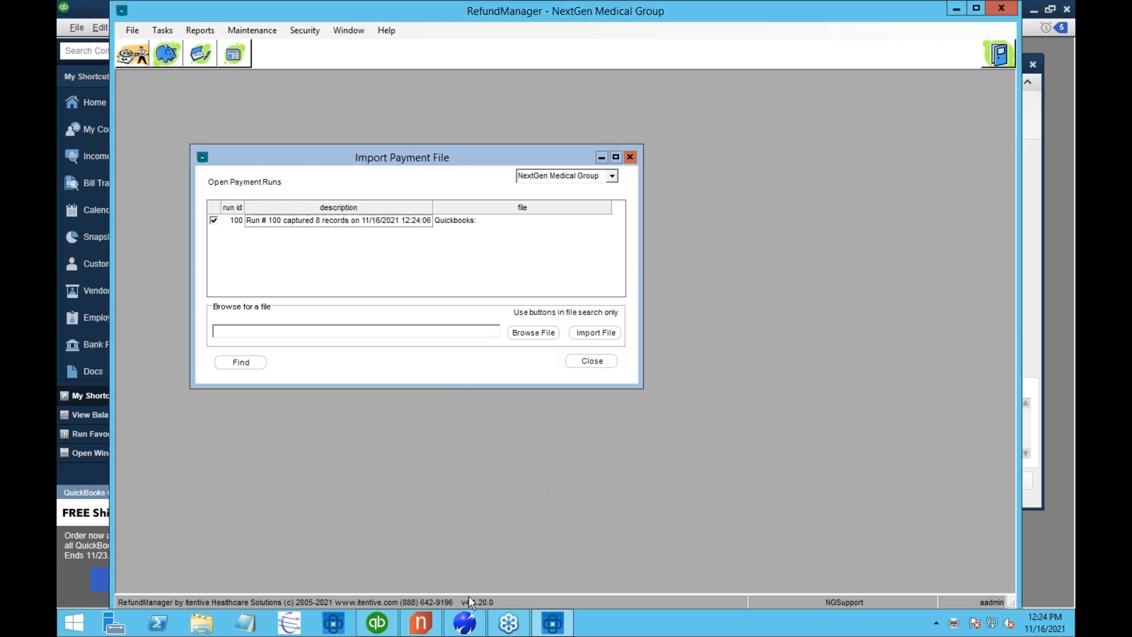
Switch to NextGen and open the refunded patient's chart by looking up the encounter number.
left_click(464, 622)
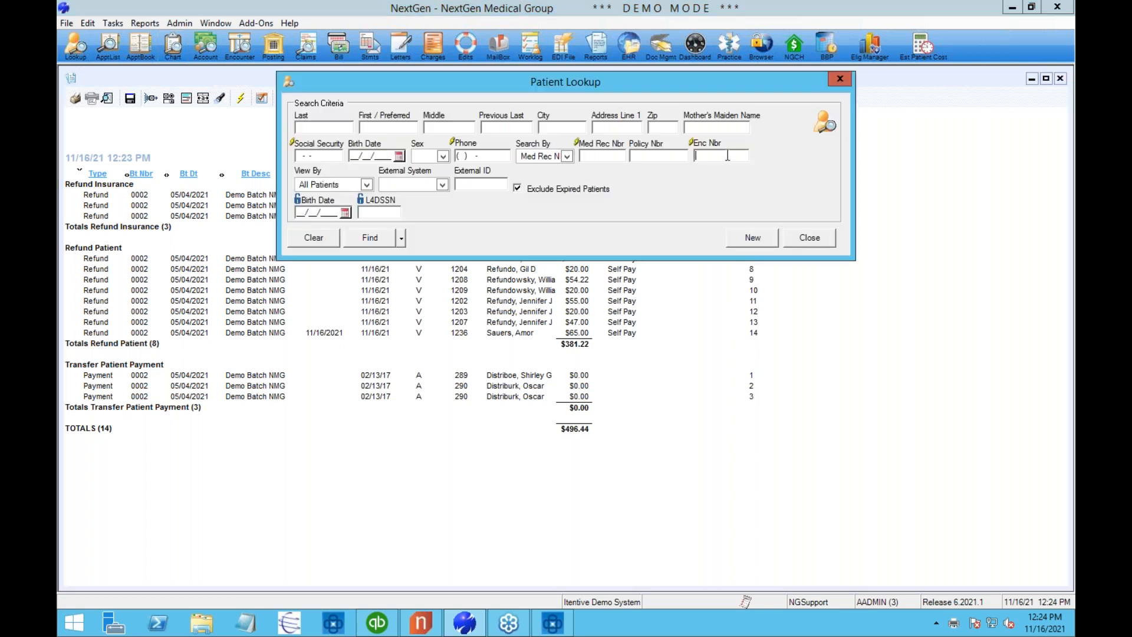
type("1207")
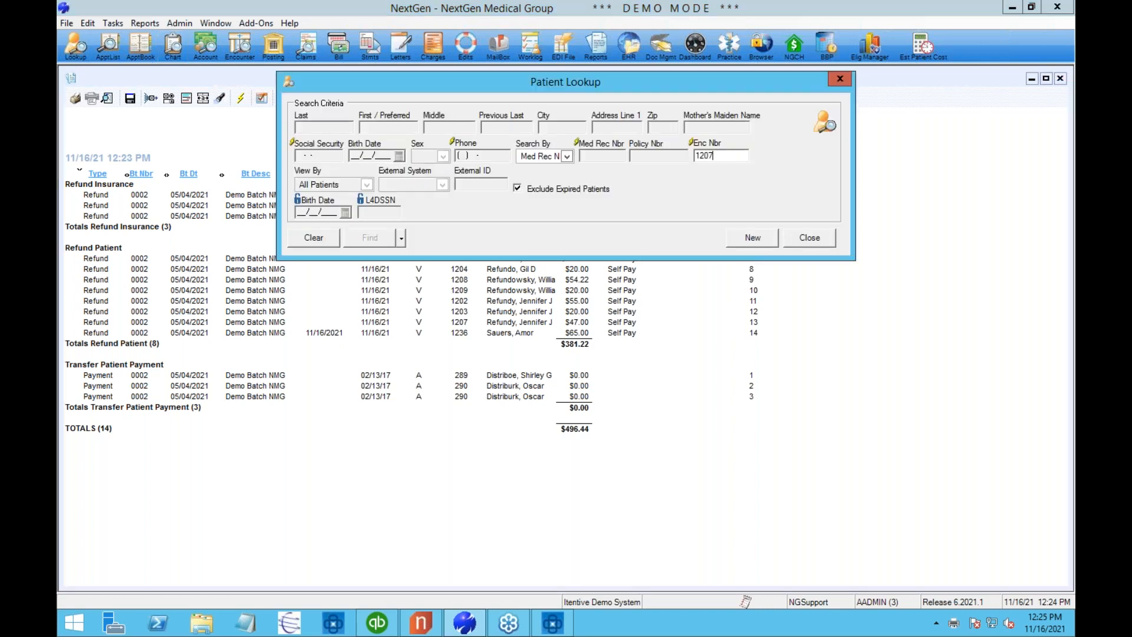
key("Return")
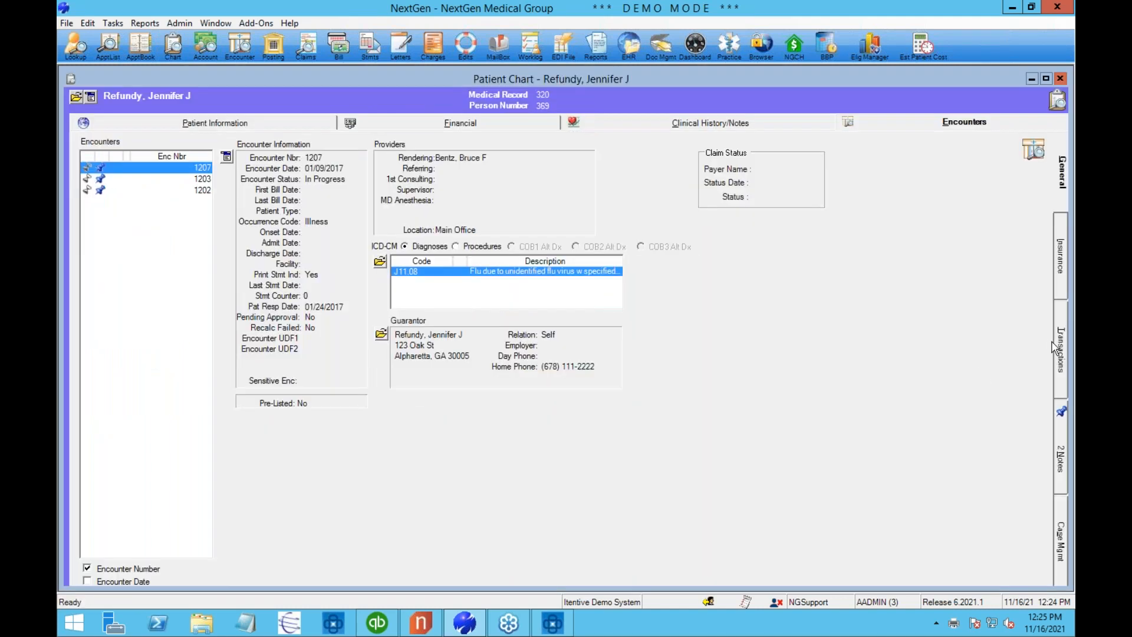
Examine the encounter's Refund Patient transaction, widening the Transaction Notes column to read its full check note.
left_click(1064, 349)
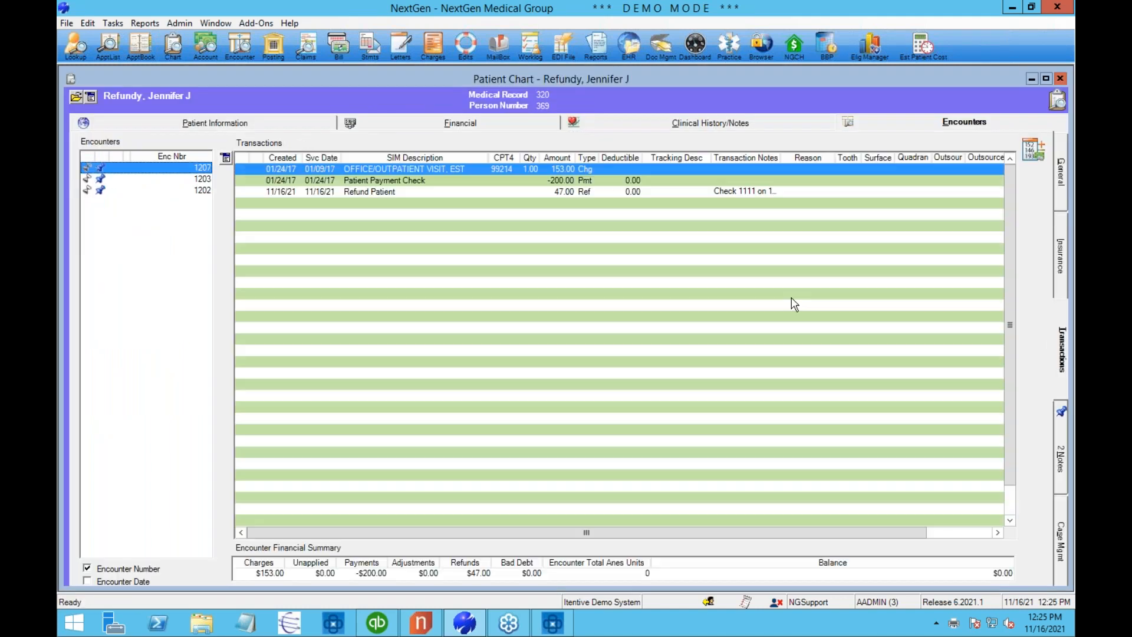
left_click(488, 191)
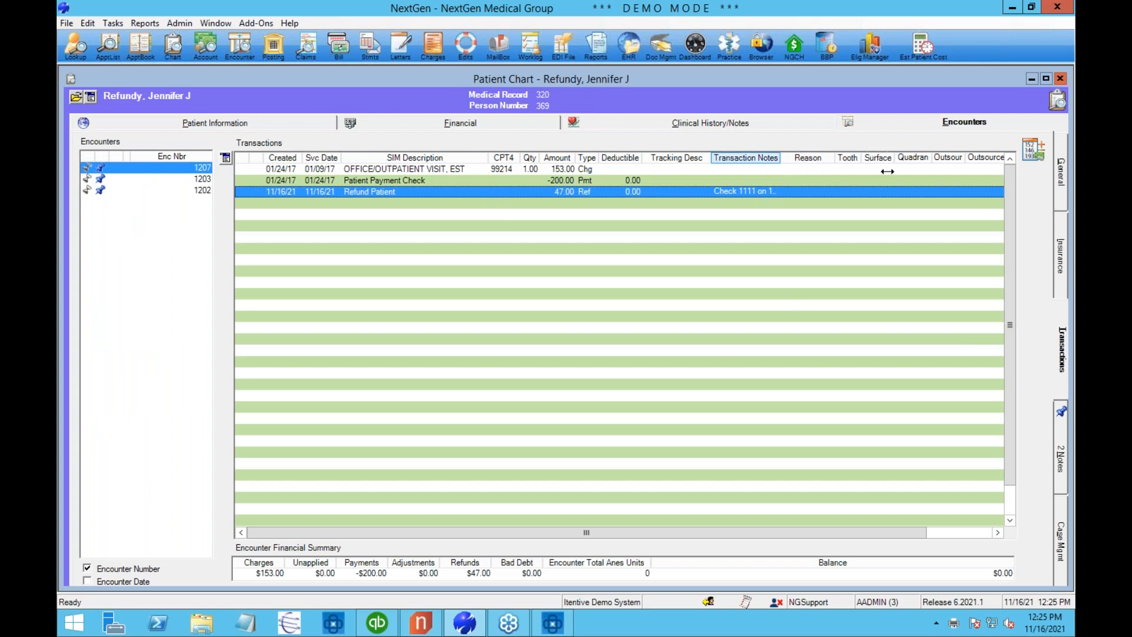
left_click_drag(888, 171, 884, 171)
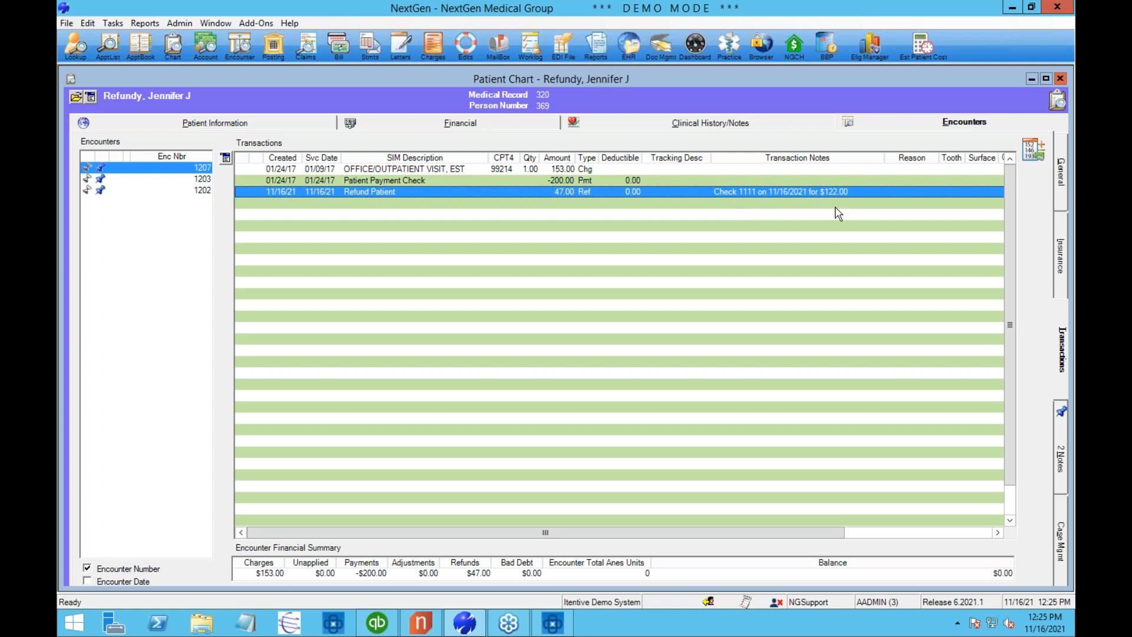
Read the sealed RefundManager Created Refund note in the encounter's notes and close it.
left_click(1062, 454)
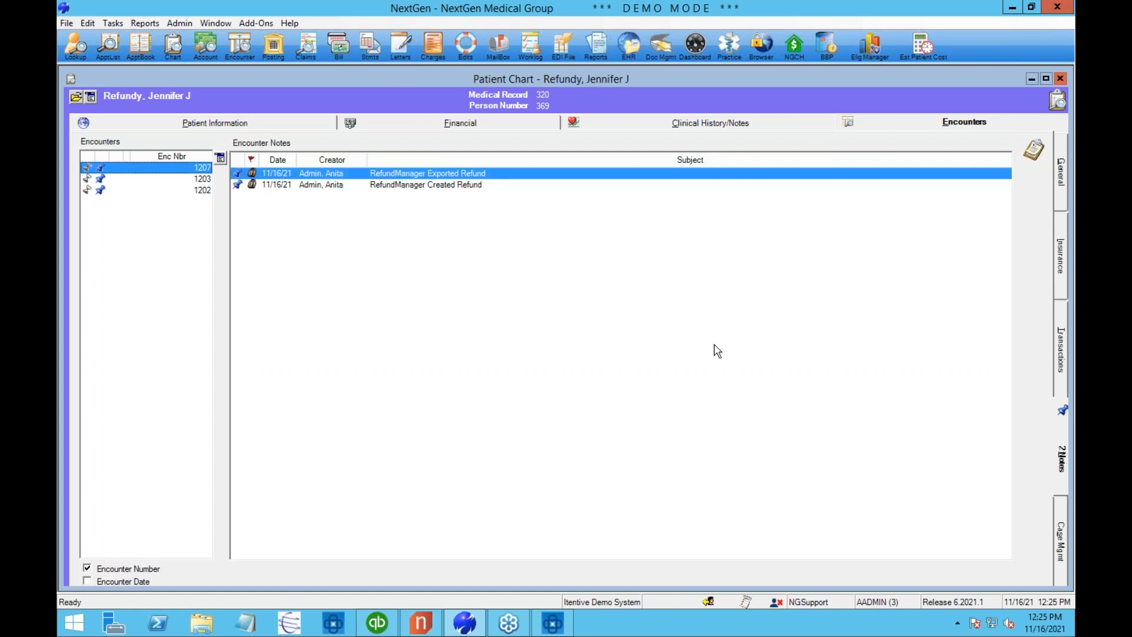
left_click(430, 186)
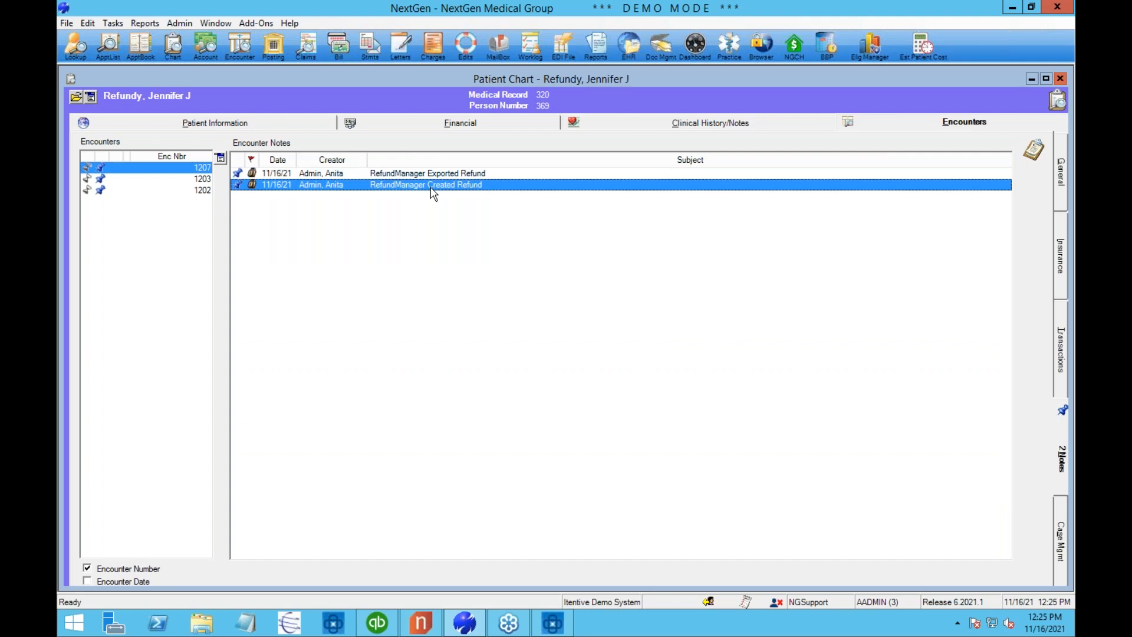
double_click(433, 187)
key("Return")
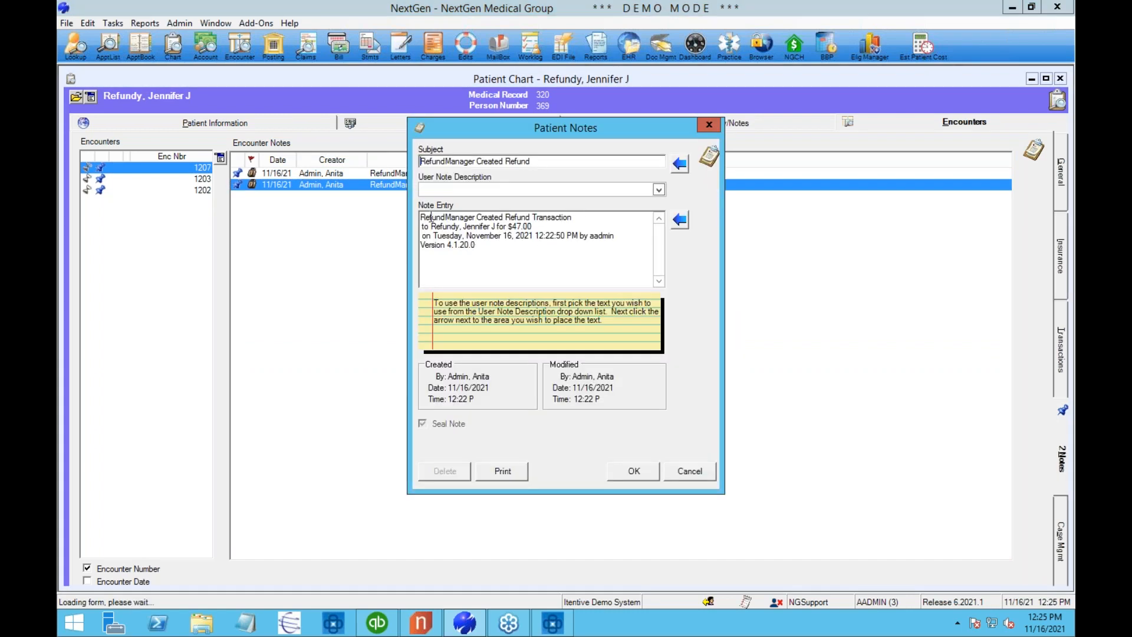
left_click(626, 475)
left_click(628, 475)
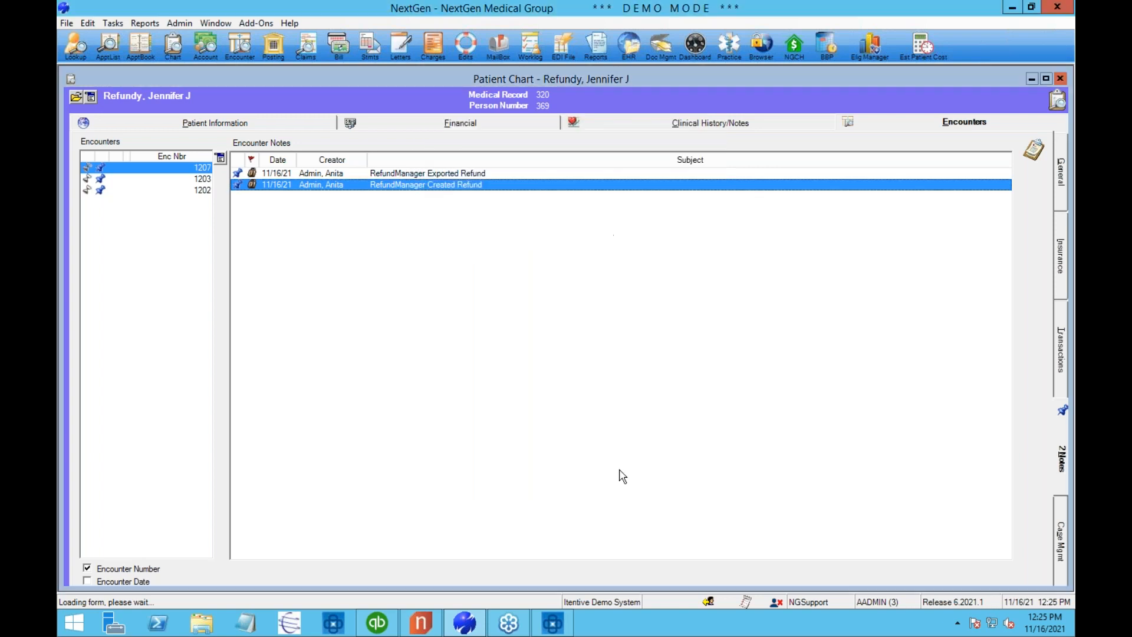
Read the sealed RefundManager Exported Refund note, highlight the payee's name and address, and close the note.
double_click(415, 173)
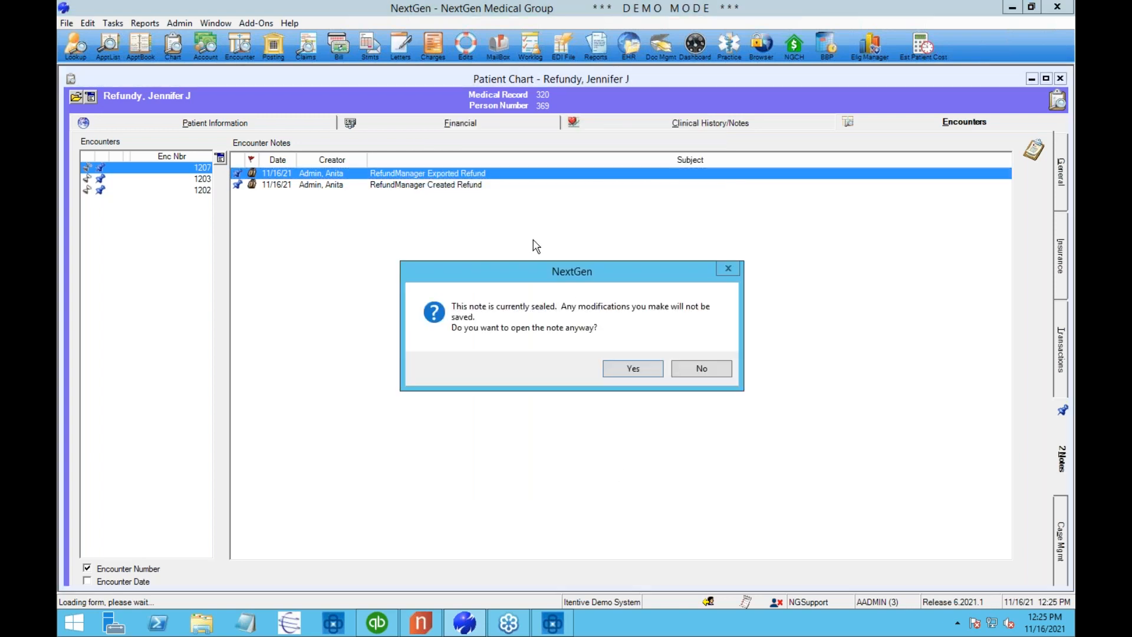
left_click(633, 370)
left_click_drag(421, 236, 562, 257)
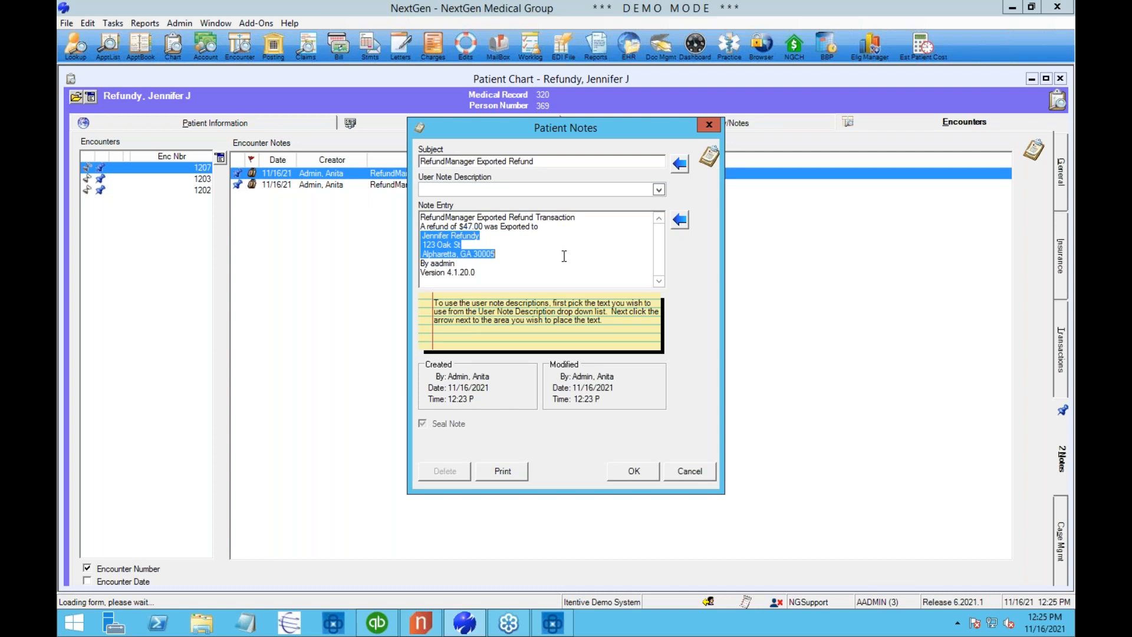
left_click(633, 471)
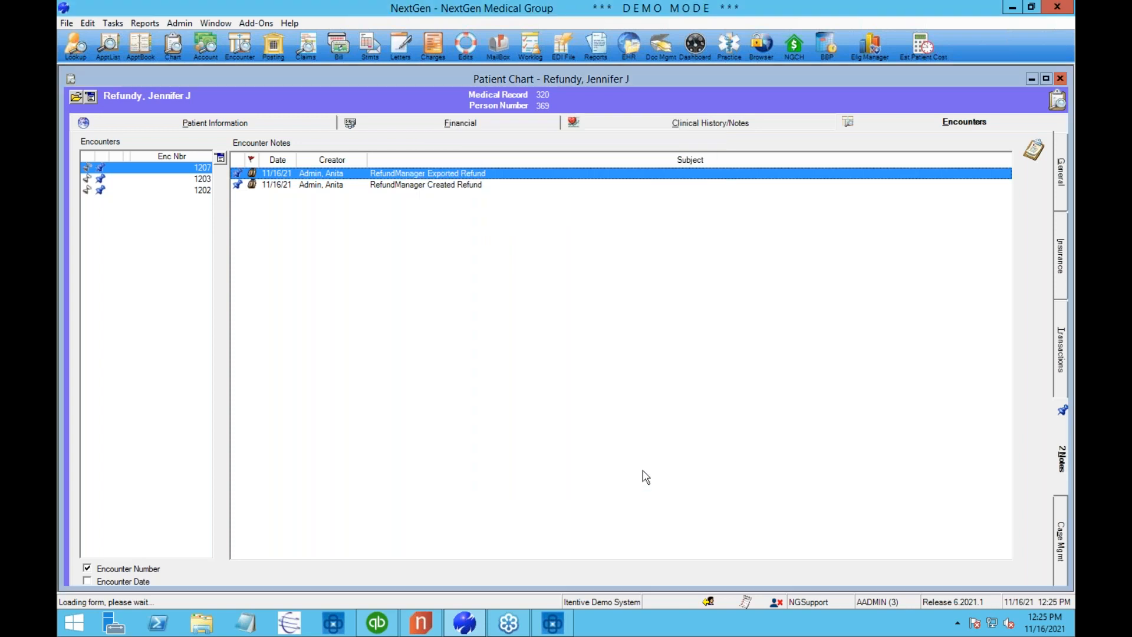